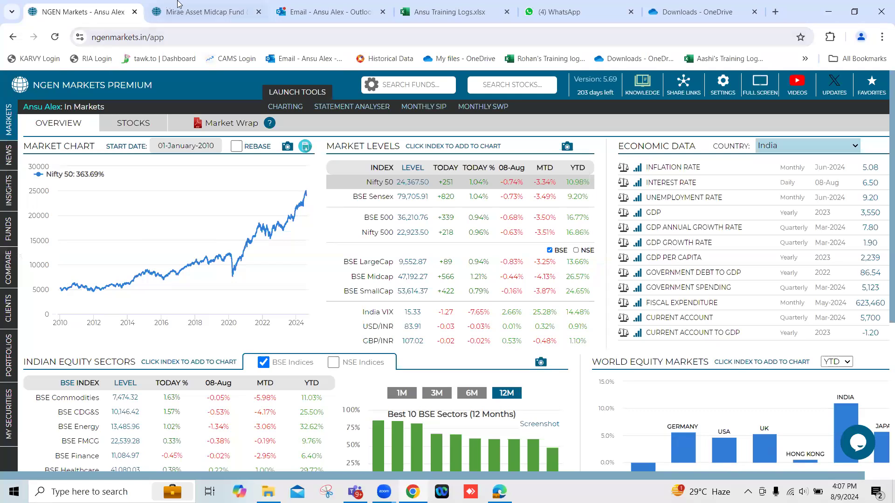
# Switch to the Mirae Asset Midcap Fund page and set the analysis start date to 5Y Ago.
pyautogui.click(195, 13)
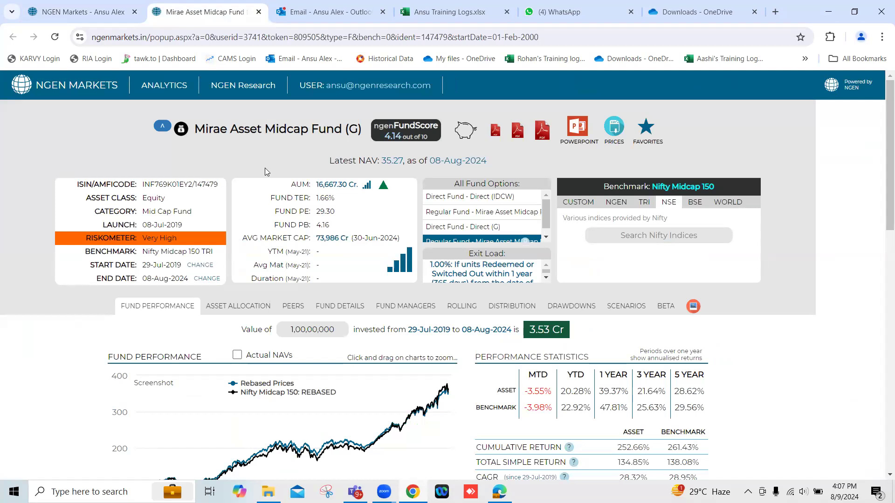
pyautogui.scroll(-1, 265, 167)
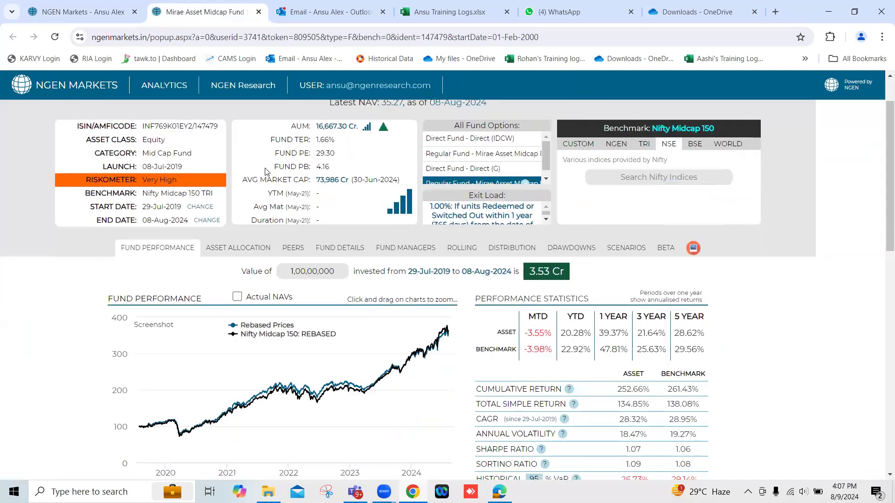
pyautogui.click(201, 212)
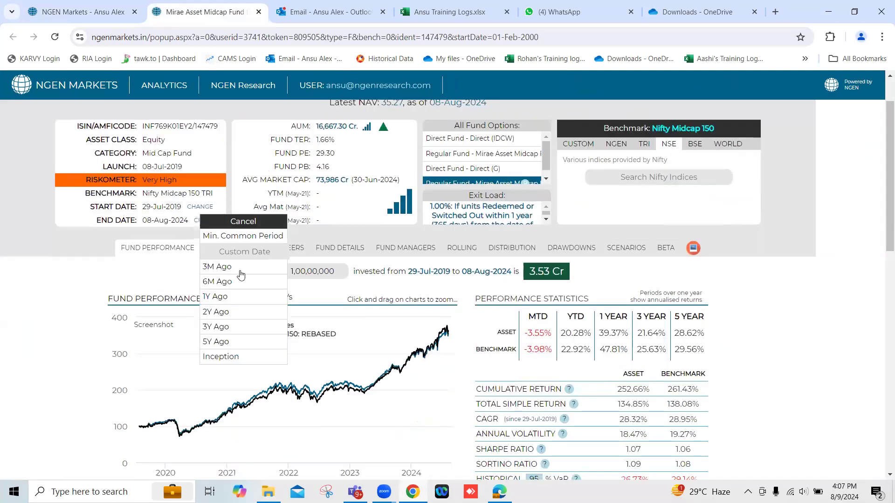
pyautogui.click(240, 344)
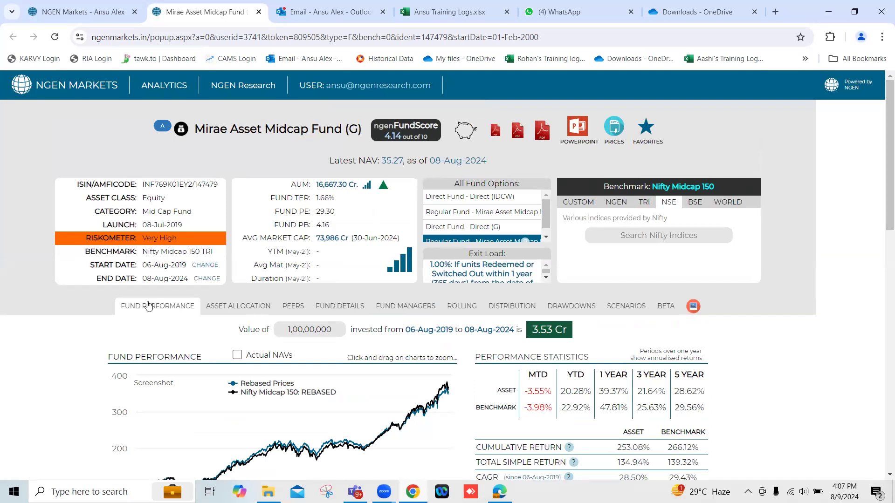
# Examine the Historical 95% VaR in the performance statistics, comparing the fund's figure with the Nifty Midcap 150 benchmark's.
pyautogui.scroll(-3, 148, 306)
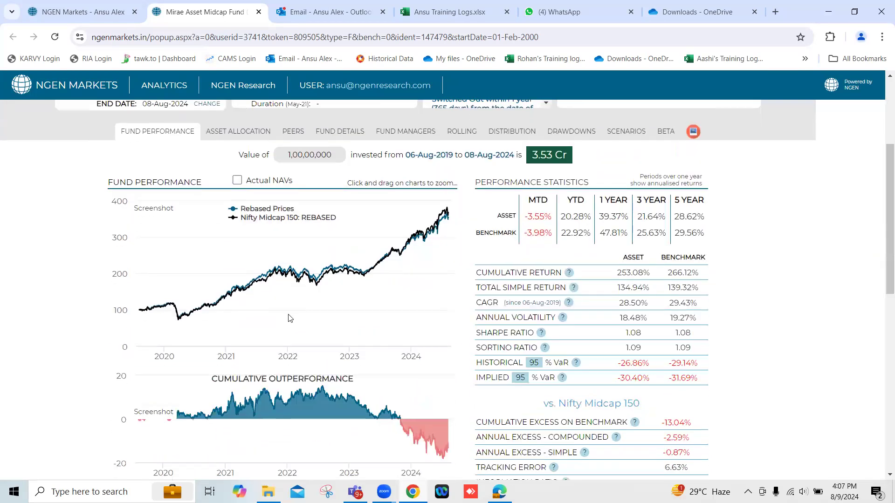
pyautogui.scroll(-1, 293, 317)
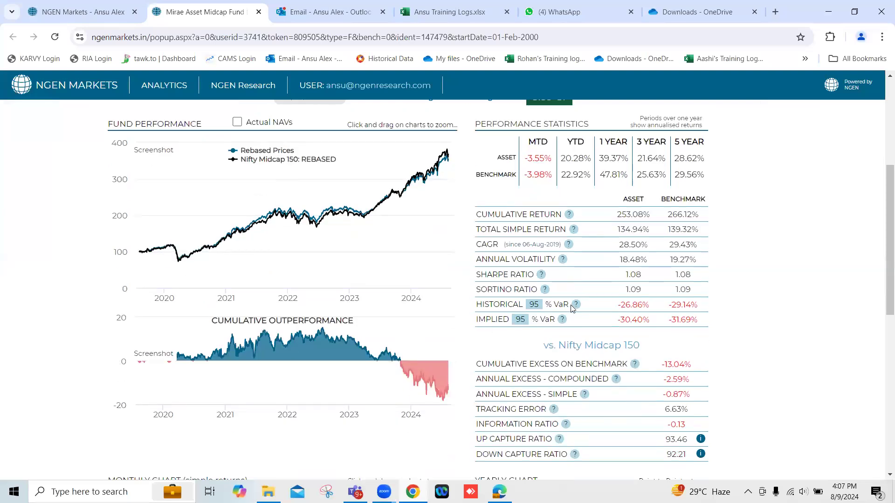
pyautogui.moveTo(574, 307)
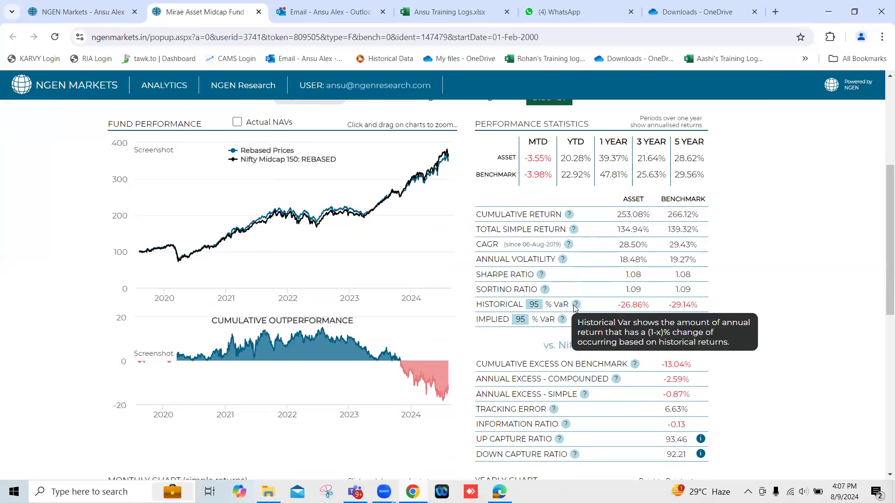
pyautogui.doubleClick(561, 306)
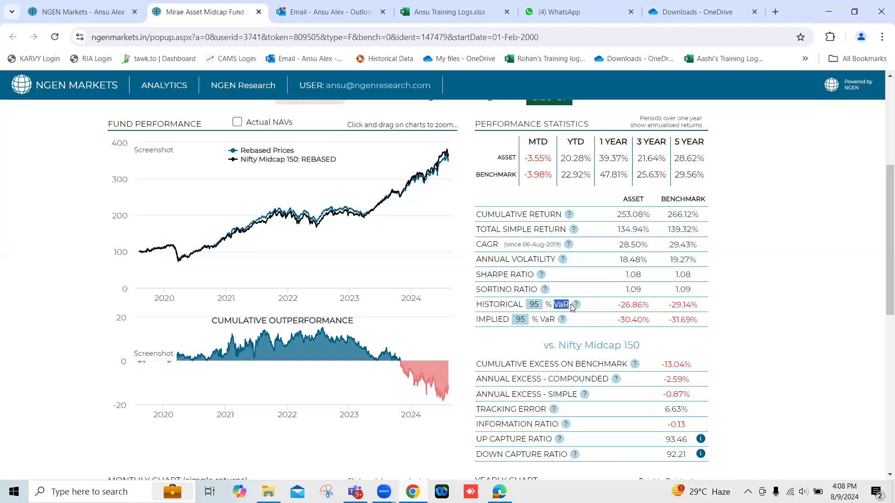
pyautogui.moveTo(527, 306); pyautogui.dragTo(539, 308)
pyautogui.moveTo(618, 307); pyautogui.dragTo(648, 307)
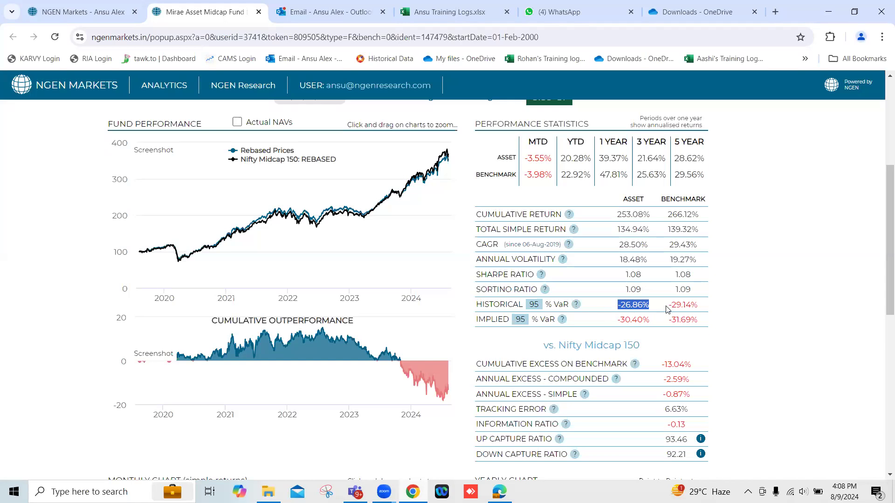
pyautogui.moveTo(667, 306); pyautogui.dragTo(703, 310)
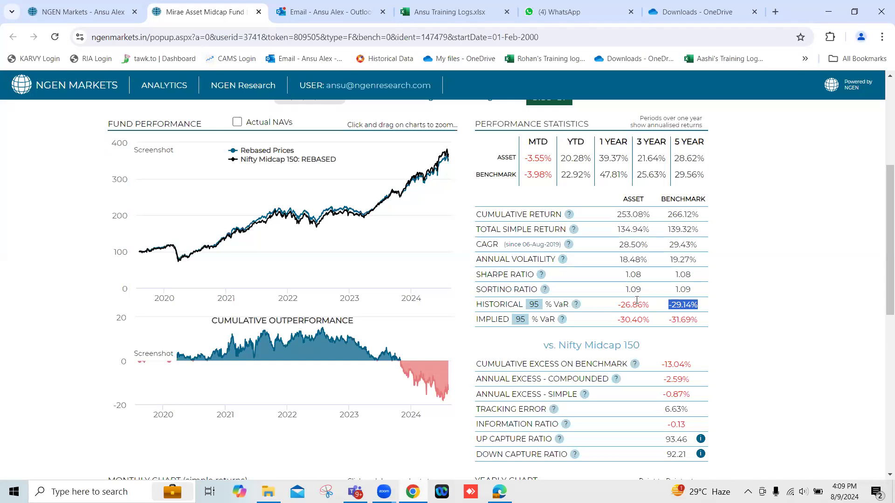
pyautogui.click(715, 304)
pyautogui.doubleClick(632, 306)
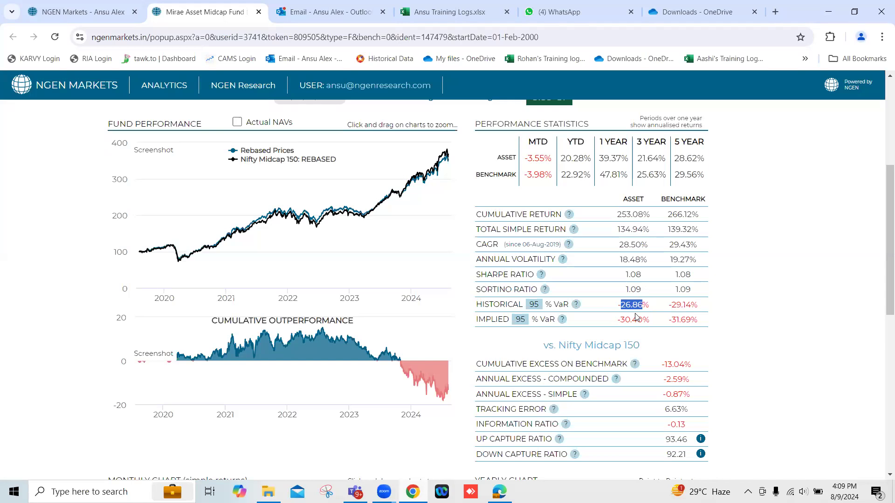
pyautogui.doubleClick(682, 305)
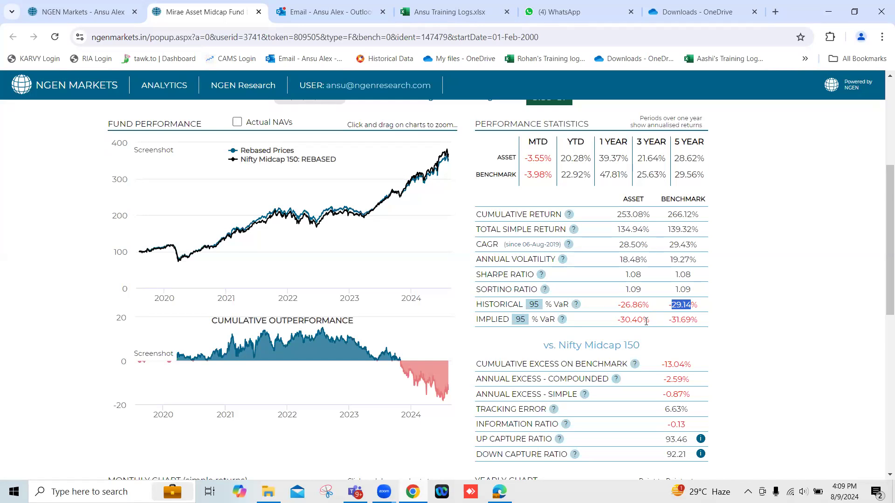
# Compare the Historical VaR and Implied VaR rows and read their help descriptions.
pyautogui.doubleClick(497, 305)
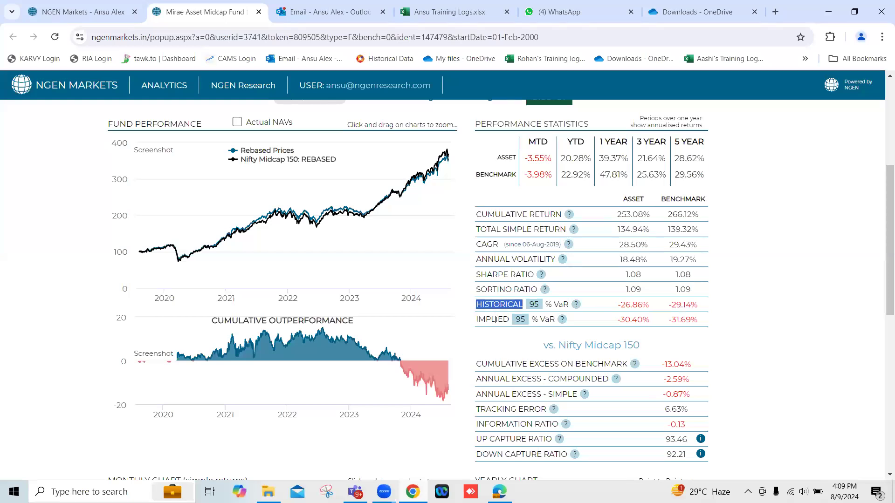
pyautogui.doubleClick(494, 320)
pyautogui.doubleClick(495, 304)
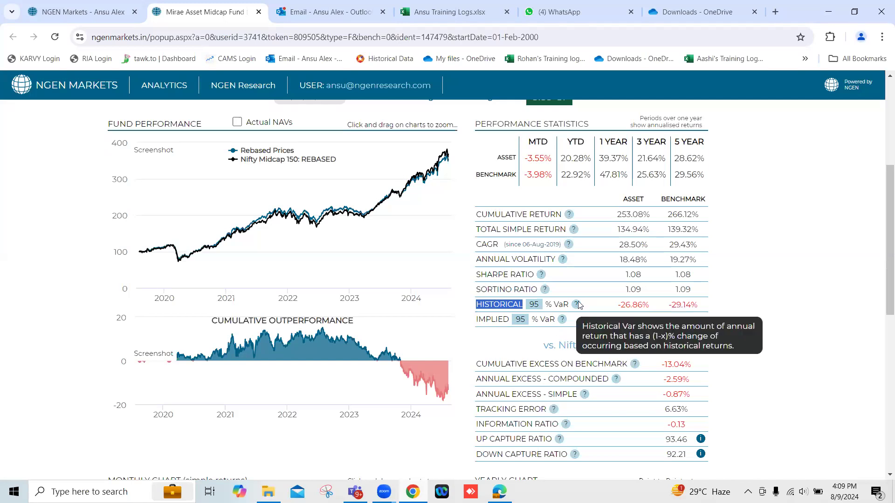
pyautogui.moveTo(563, 320)
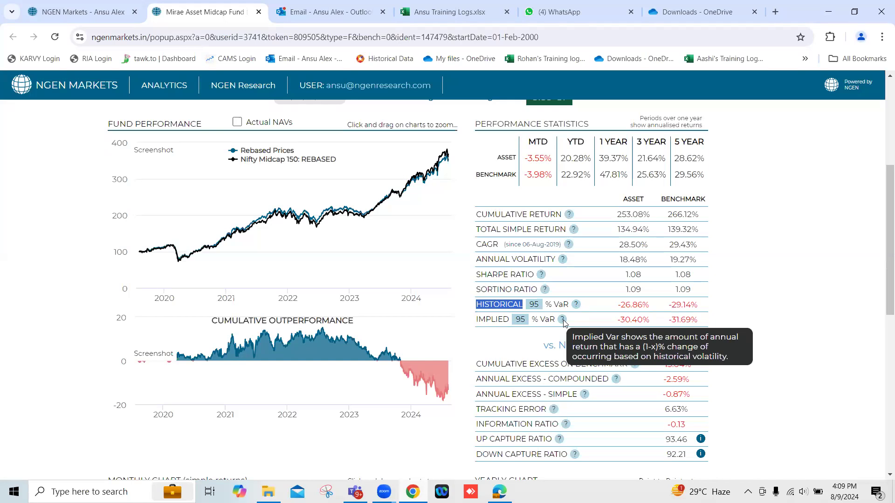
pyautogui.moveTo(576, 304)
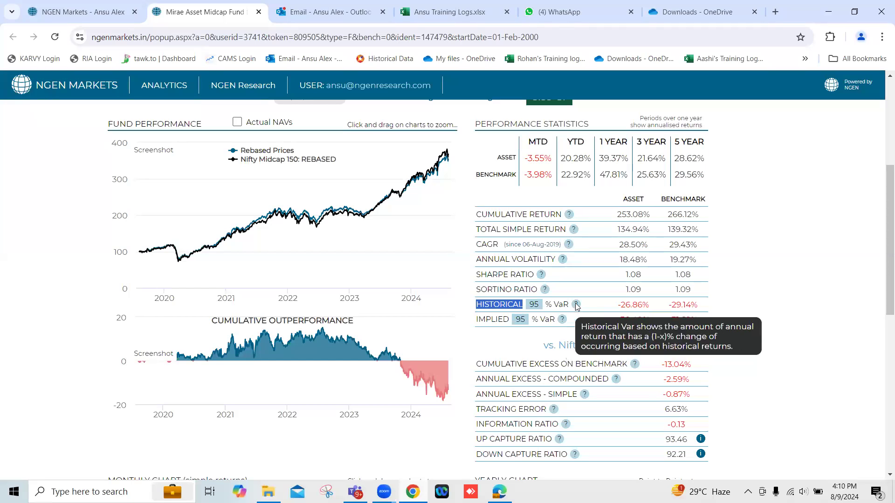
pyautogui.moveTo(546, 292)
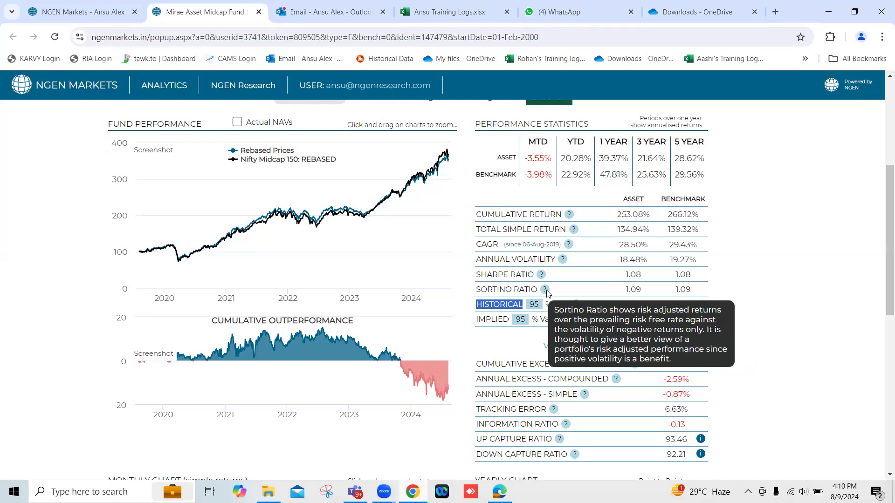
# Set the Historical VaR confidence level to 99%.
pyautogui.click(535, 304)
pyautogui.doubleClick(540, 305)
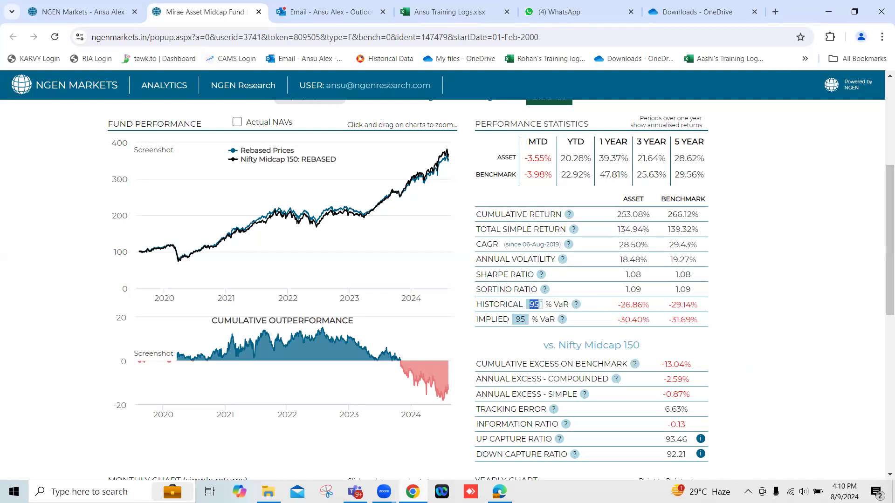
pyautogui.write('99')
pyautogui.click(745, 297)
pyautogui.moveTo(531, 304); pyautogui.dragTo(542, 303)
# Return to the main NGEN Markets page, open the Funds section and display the browser full screen.
pyautogui.scroll(1, 542, 304)
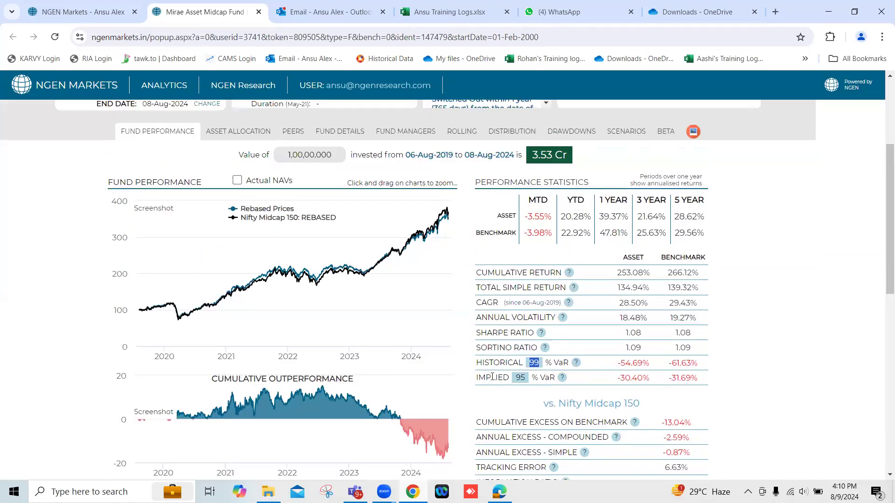
pyautogui.scroll(3, 171, 157)
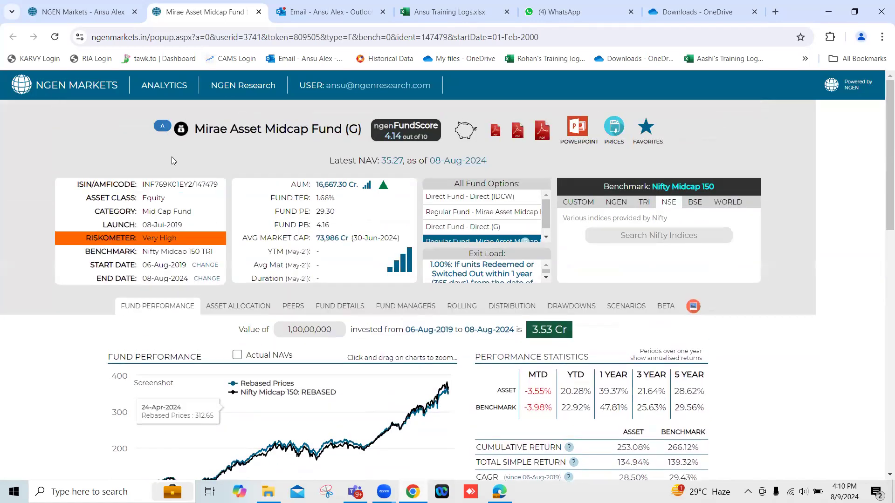
pyautogui.click(77, 8)
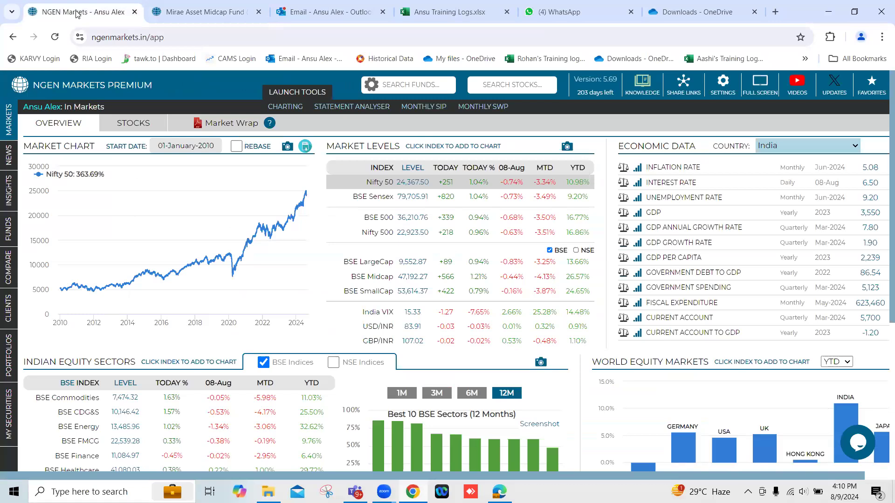
pyautogui.click(17, 241)
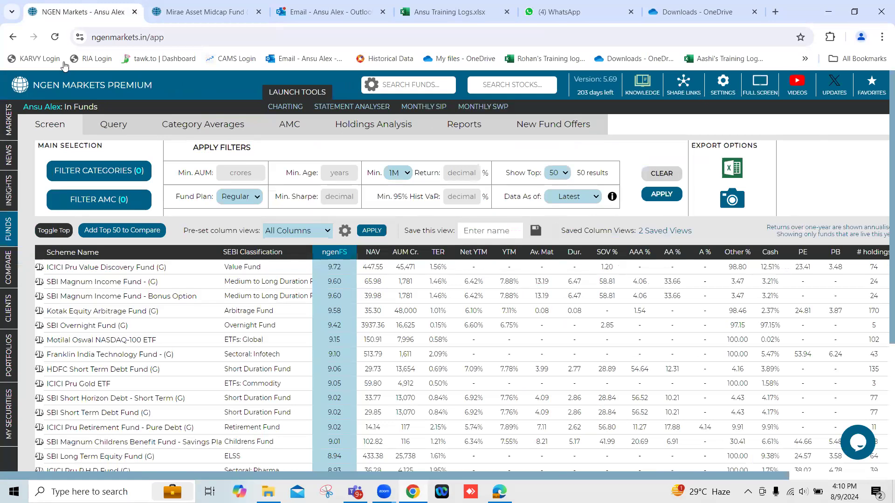
pyautogui.press('F11')
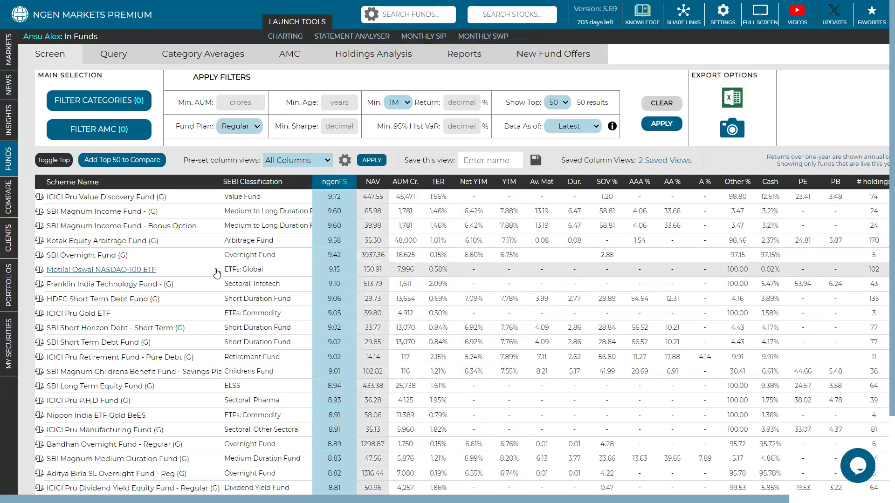
# Look at the fund query builder, return to the fund screener and review its columns through to the top holdings.
pyautogui.click(105, 60)
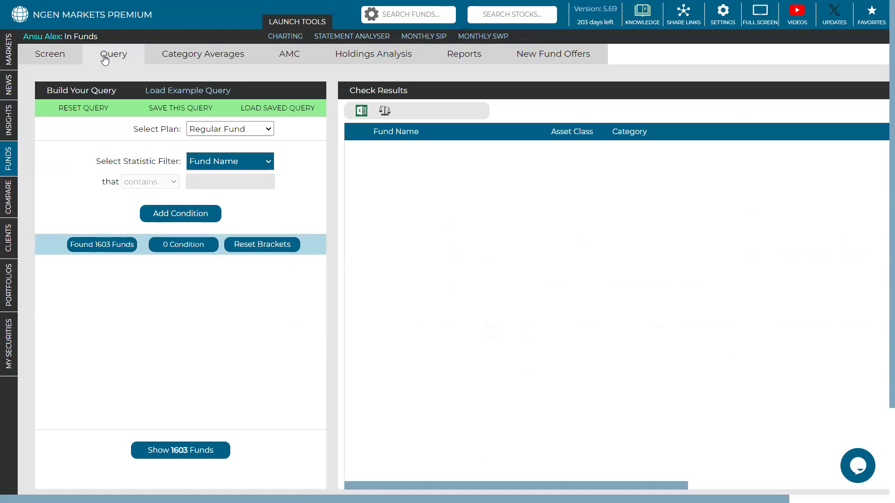
pyautogui.click(50, 54)
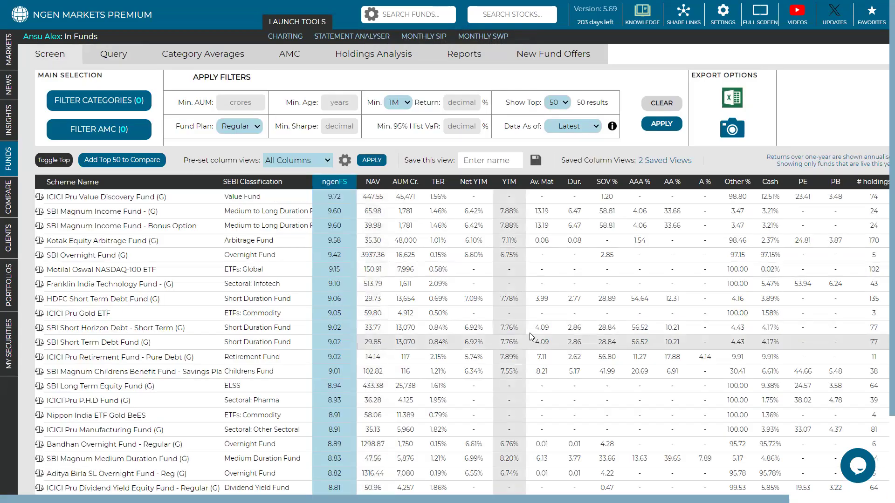
pyautogui.hscroll(8, 529, 335)
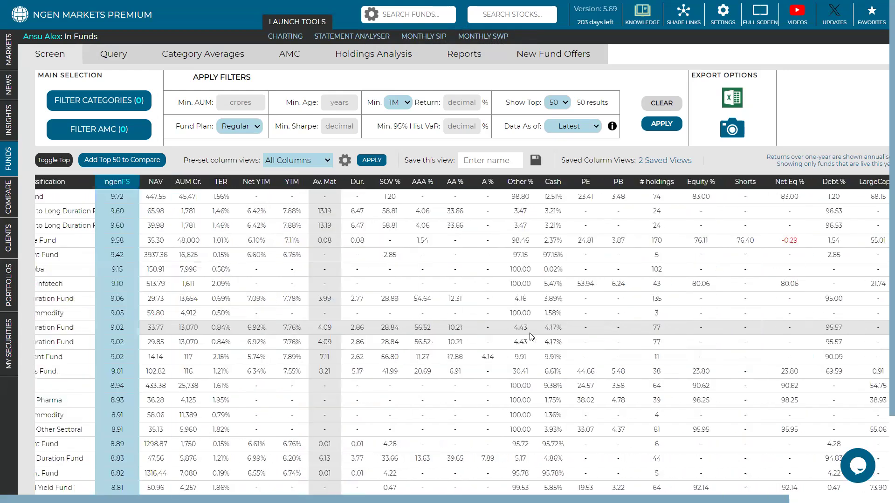
pyautogui.hscroll(6, 531, 336)
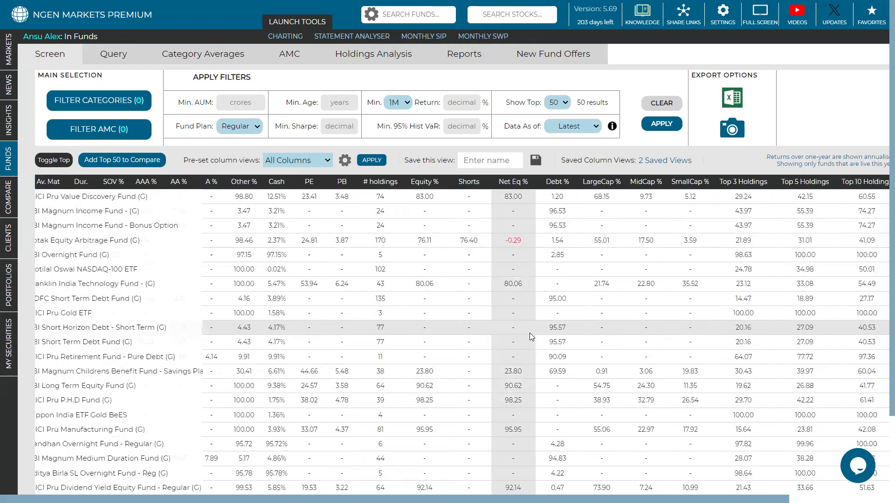
pyautogui.hscroll(-14, 531, 335)
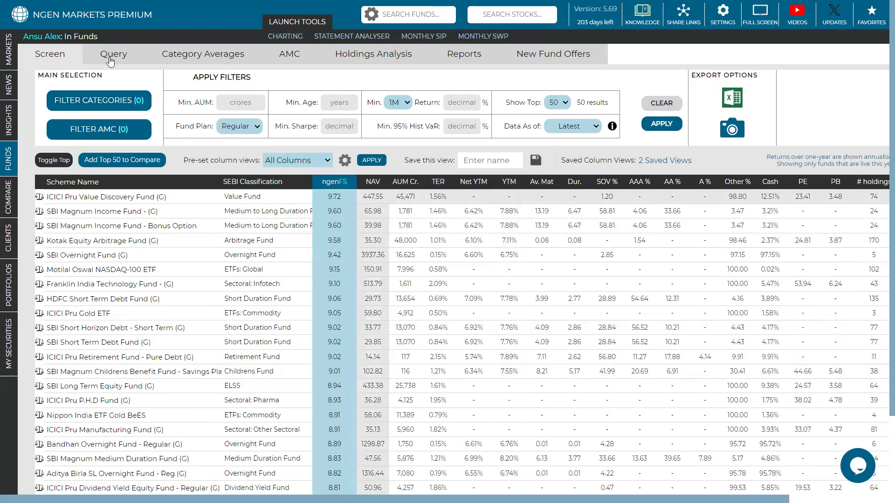
# Open the fund query builder, review the available statistic filters and choose SEBI Category as the filter.
pyautogui.click(111, 59)
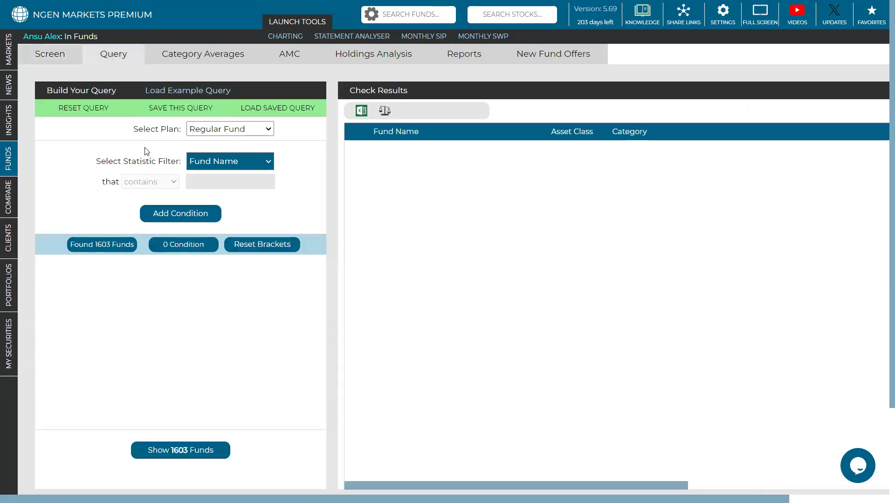
pyautogui.moveTo(96, 161); pyautogui.dragTo(178, 162)
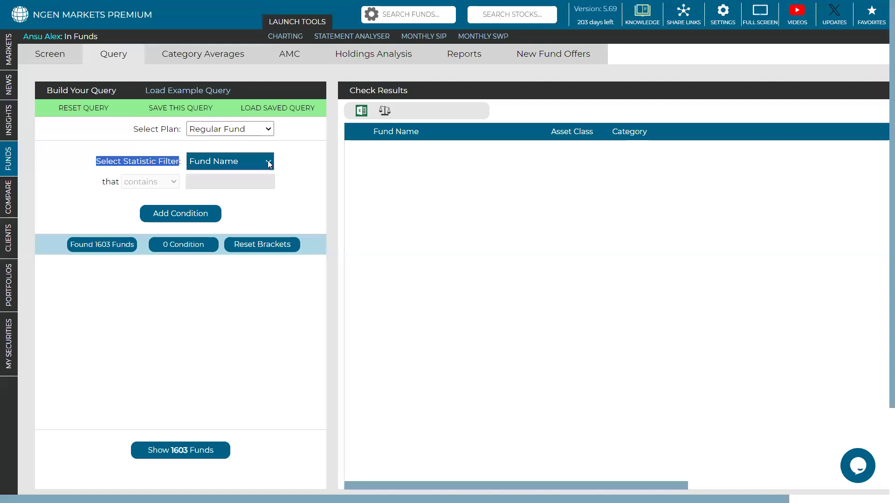
pyautogui.click(267, 162)
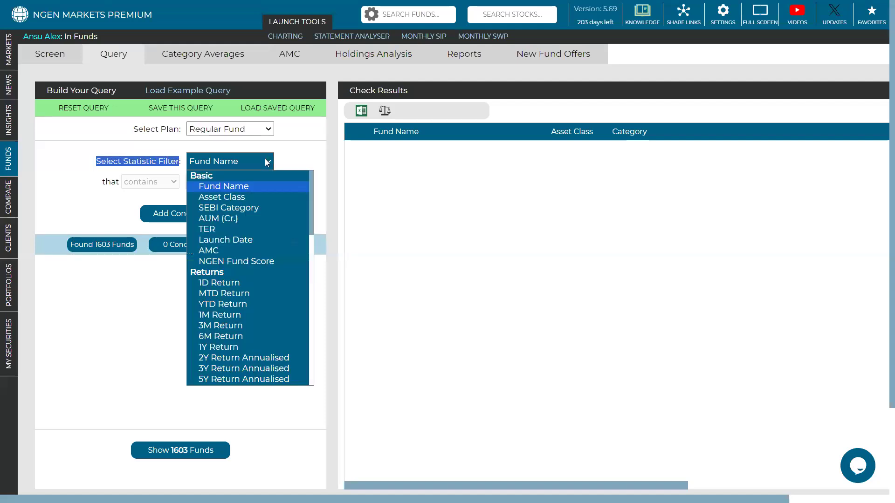
pyautogui.scroll(-3, 266, 231)
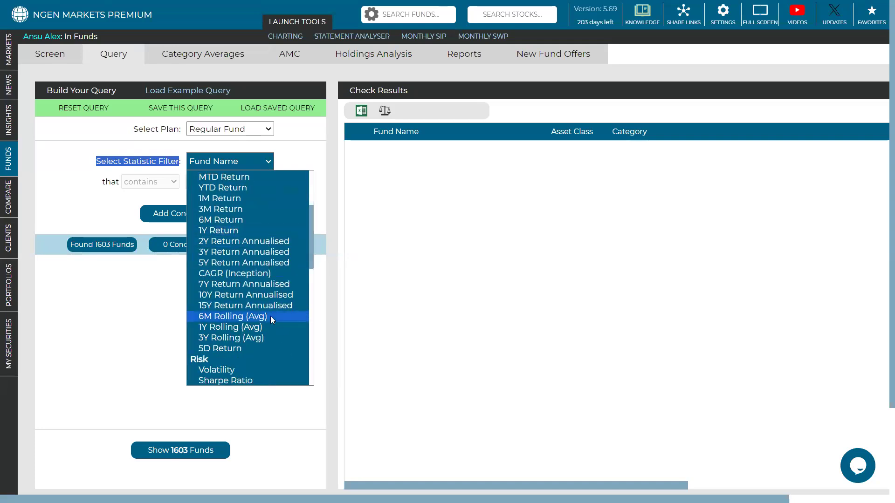
pyautogui.scroll(-5, 268, 323)
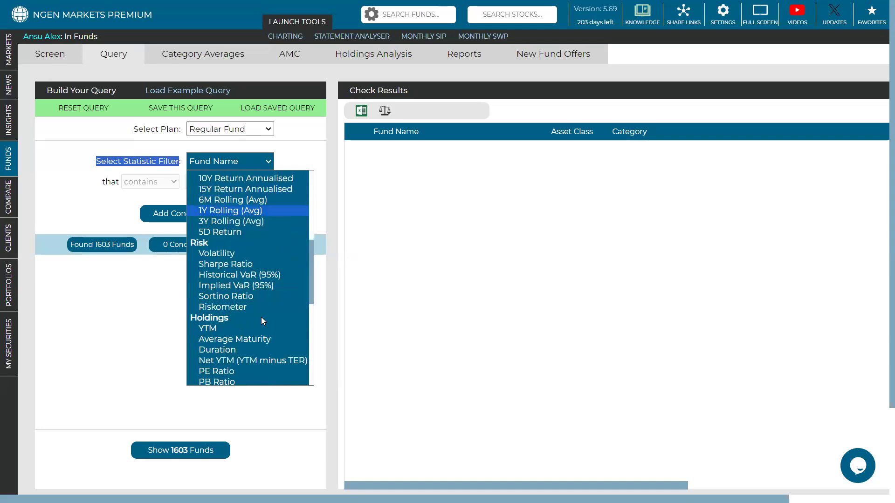
pyautogui.scroll(8, 253, 307)
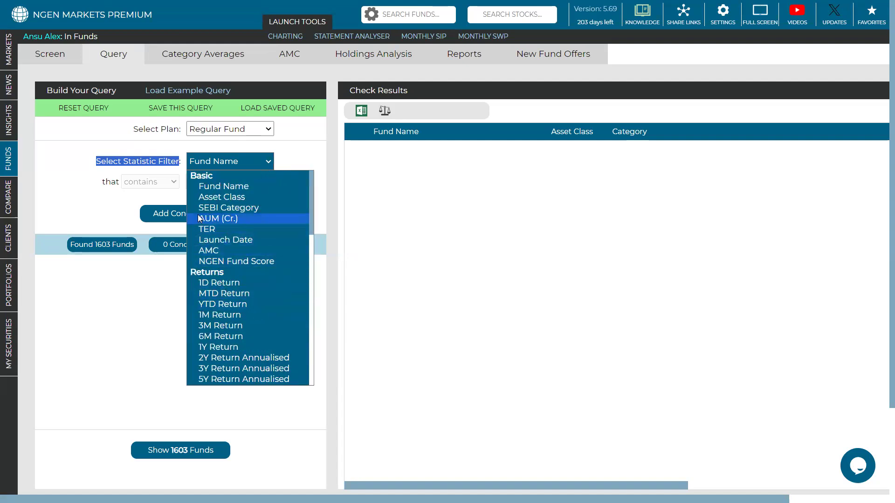
pyautogui.click(226, 208)
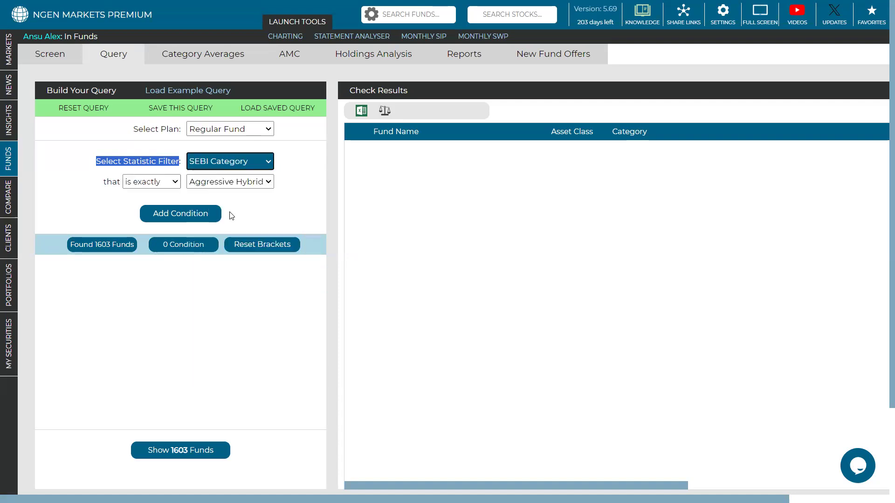
# Add the condition SEBI Category is exactly Mid Cap Fund and list the matching funds.
pyautogui.click(269, 181)
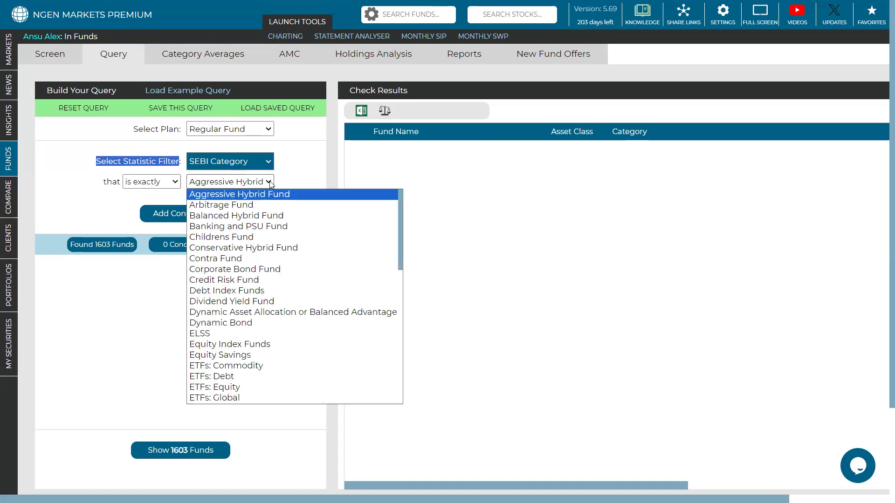
pyautogui.press('m')
pyautogui.press('i')
pyautogui.press('Return')
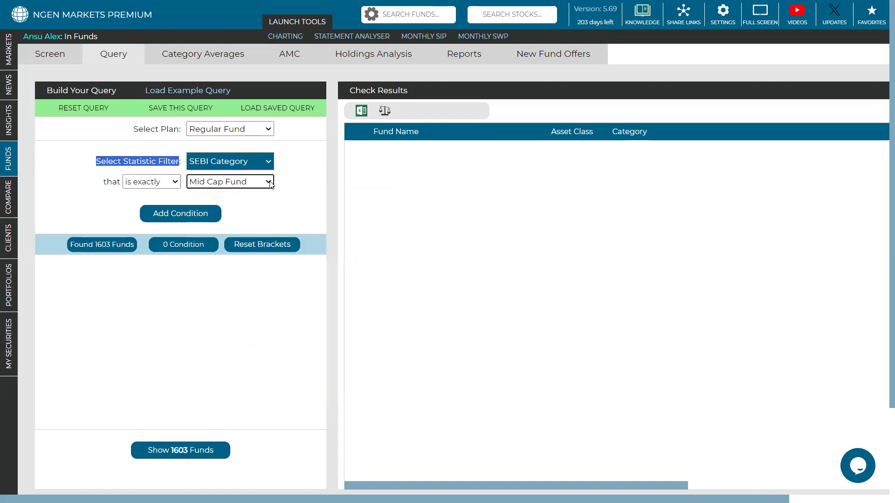
pyautogui.click(176, 214)
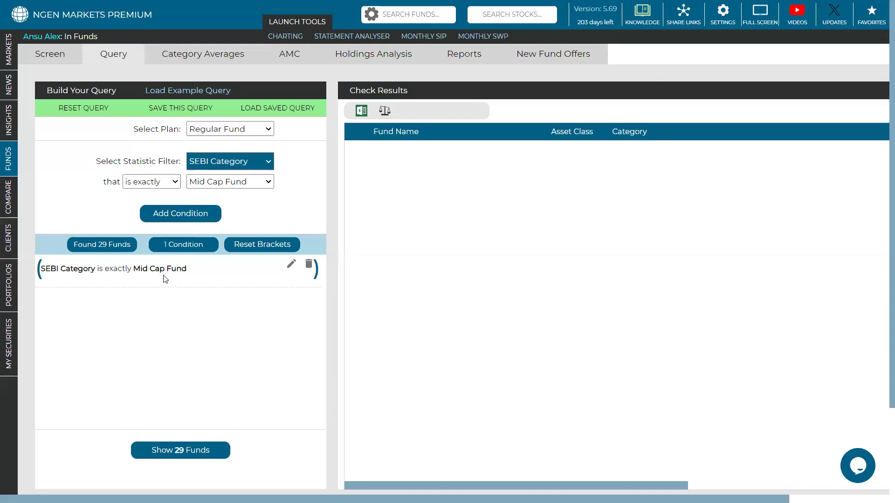
pyautogui.doubleClick(176, 452)
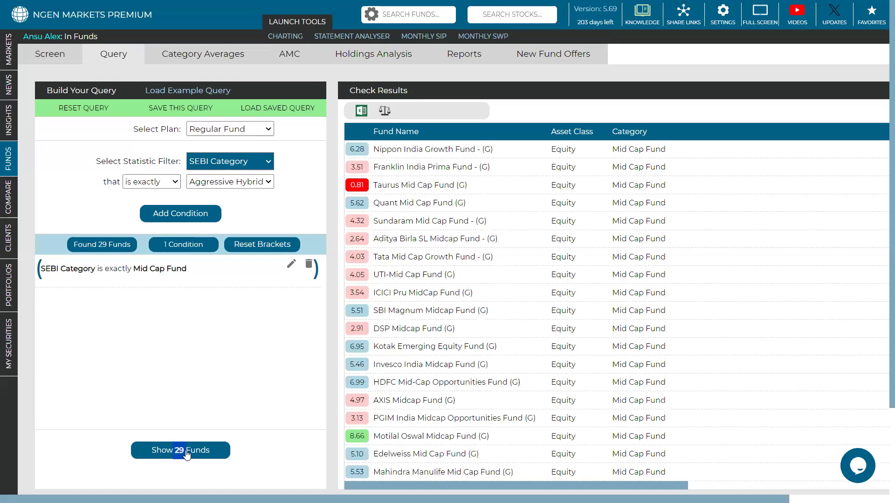
# Add an AUM (Cr.) condition with a minimum of 3000, keeping the default maximum.
pyautogui.click(248, 164)
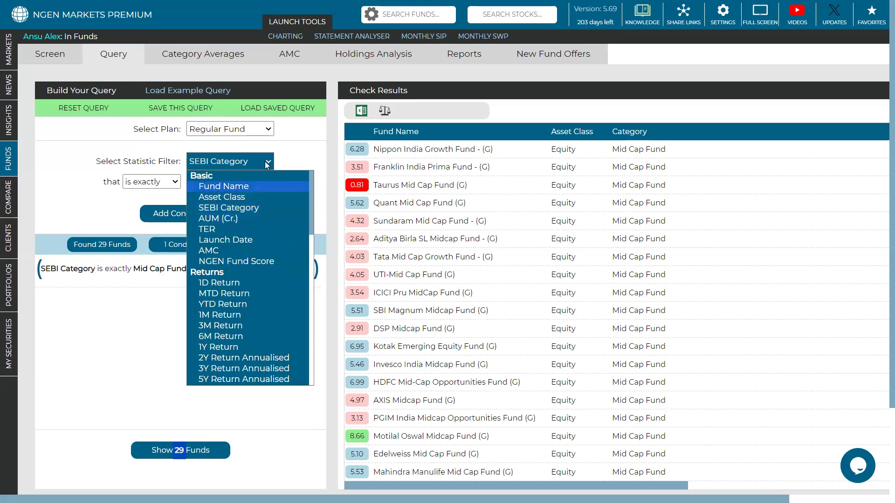
pyautogui.click(231, 219)
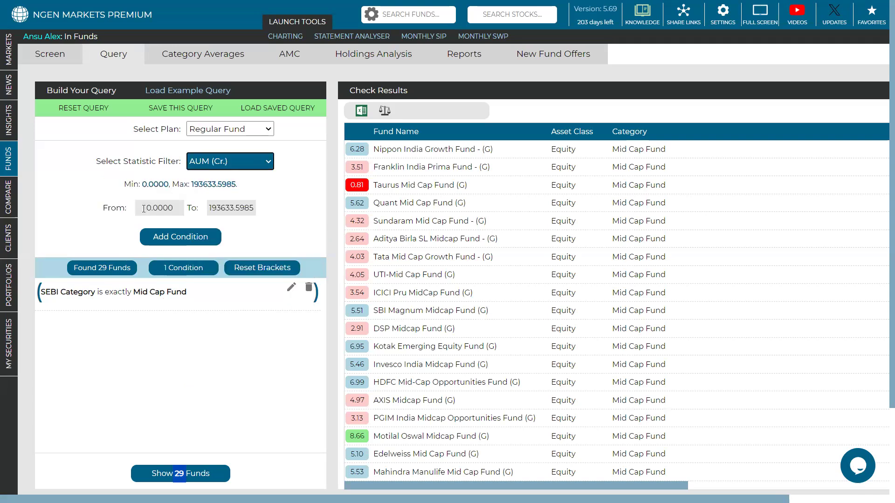
pyautogui.moveTo(143, 208); pyautogui.dragTo(179, 208)
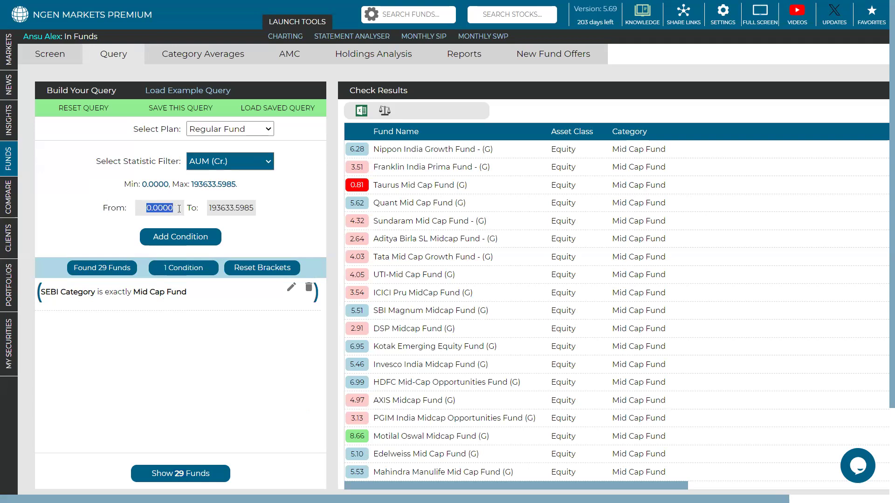
pyautogui.write('3000')
pyautogui.click(170, 235)
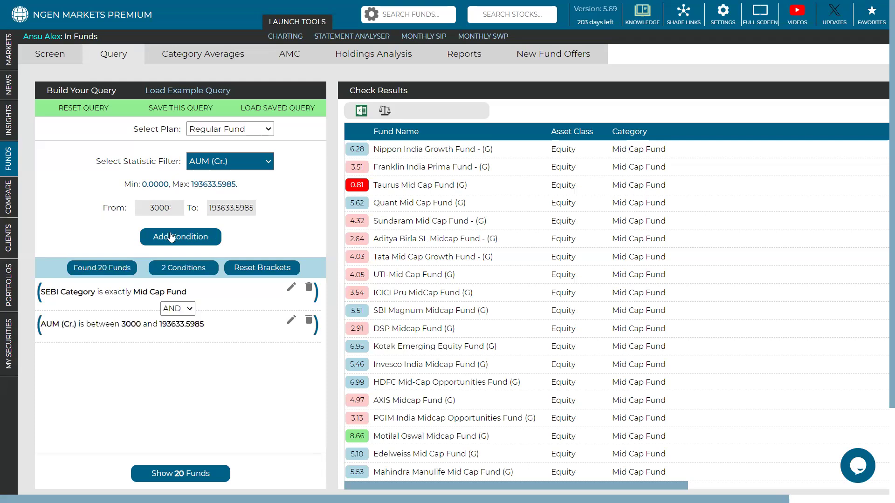
pyautogui.moveTo(96, 267); pyautogui.dragTo(109, 265)
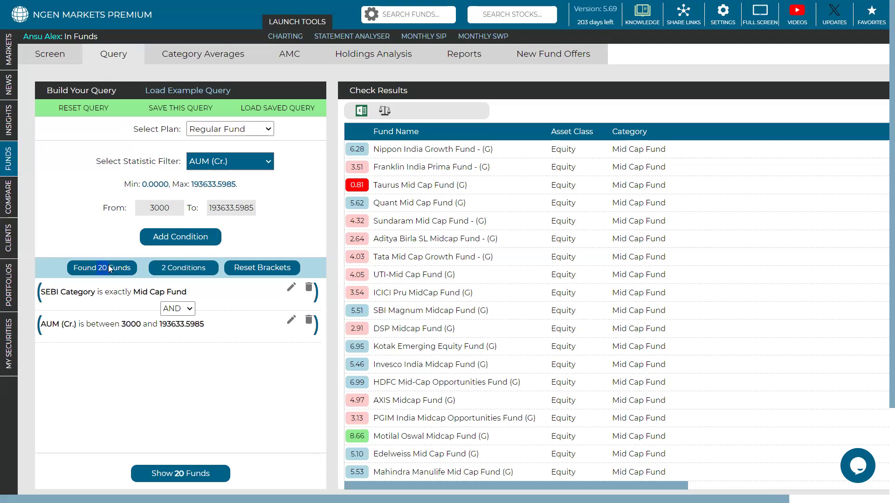
# Add a Historical VaR (95%) condition with a lower limit of -27%, keeping the default upper limit.
pyautogui.click(260, 159)
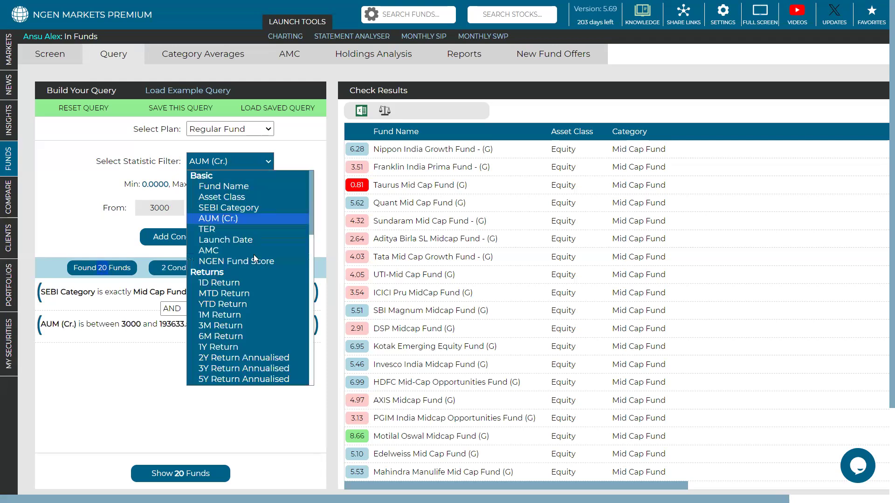
pyautogui.scroll(-5, 253, 258)
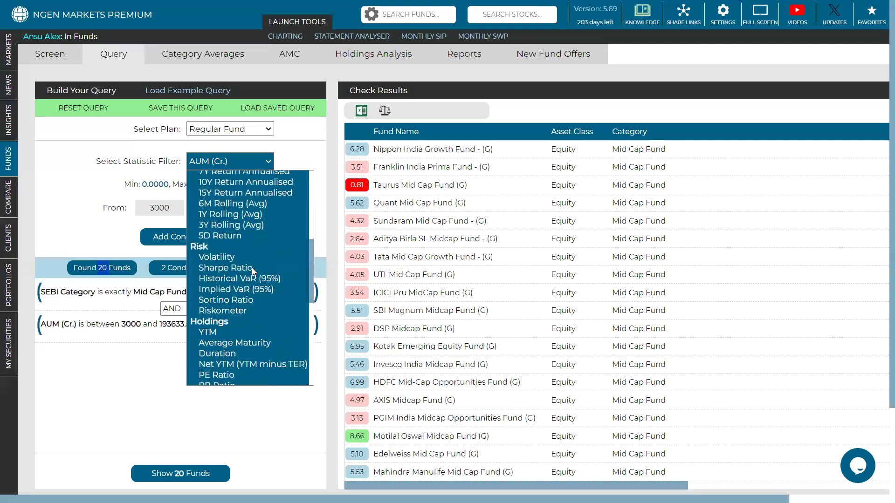
pyautogui.click(236, 274)
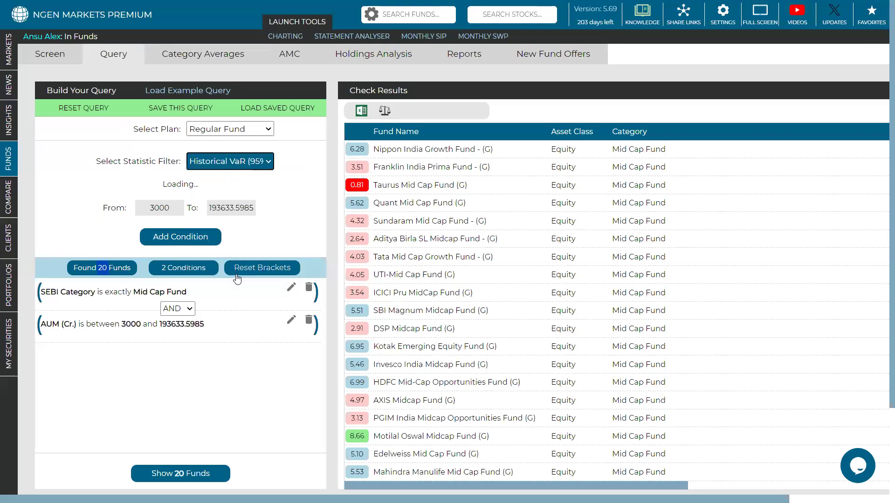
pyautogui.moveTo(143, 209); pyautogui.dragTo(179, 212)
pyautogui.write('27')
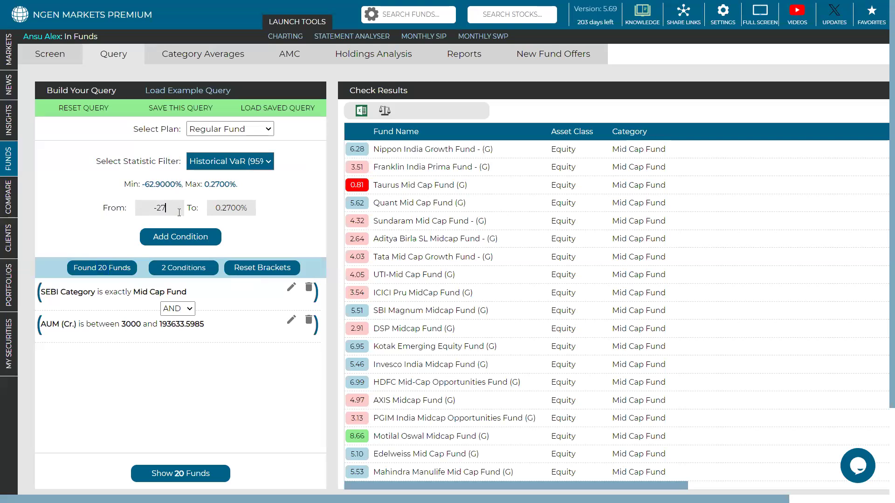
pyautogui.click(163, 239)
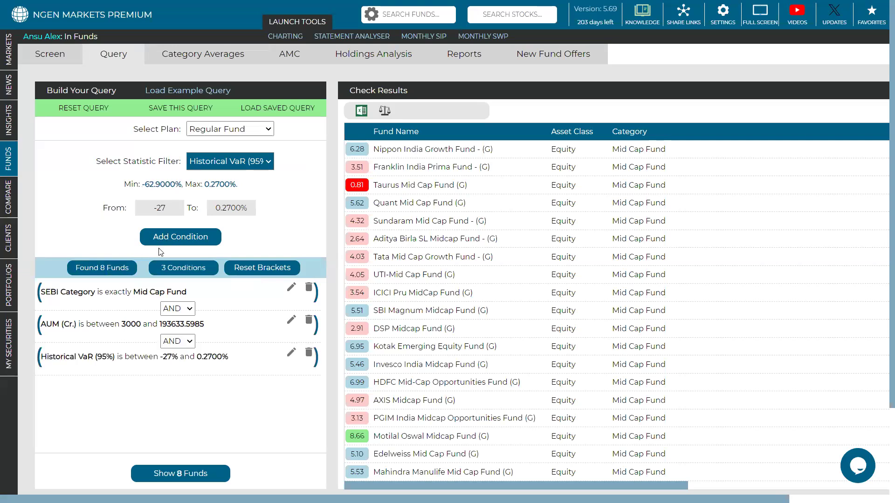
pyautogui.moveTo(99, 267); pyautogui.dragTo(109, 268)
# Add a 3Y Return Annualised condition from 15% to 40%.
pyautogui.click(264, 159)
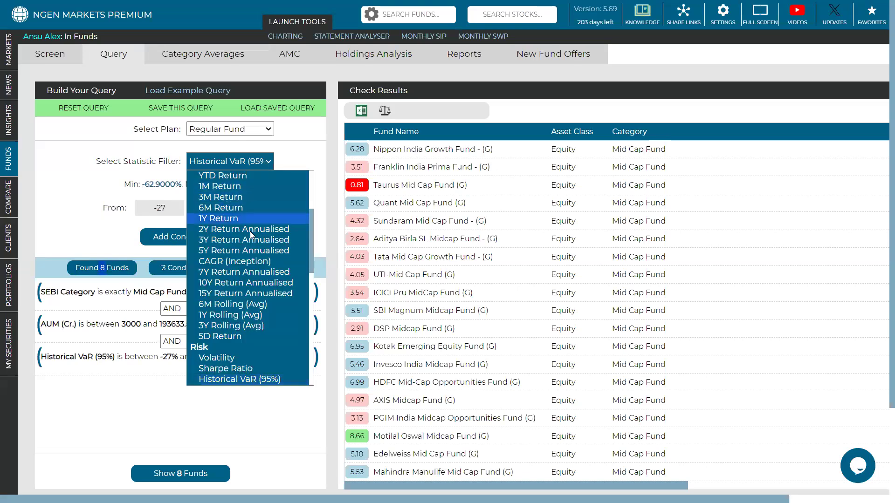
pyautogui.click(223, 242)
pyautogui.moveTo(142, 212); pyautogui.dragTo(182, 210)
pyautogui.write('15')
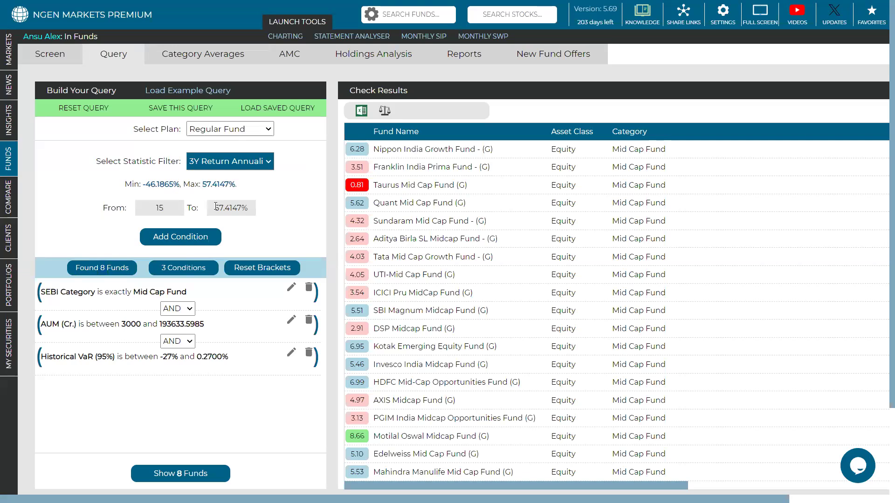
pyautogui.moveTo(215, 208); pyautogui.dragTo(248, 206)
pyautogui.write('40')
pyautogui.click(167, 237)
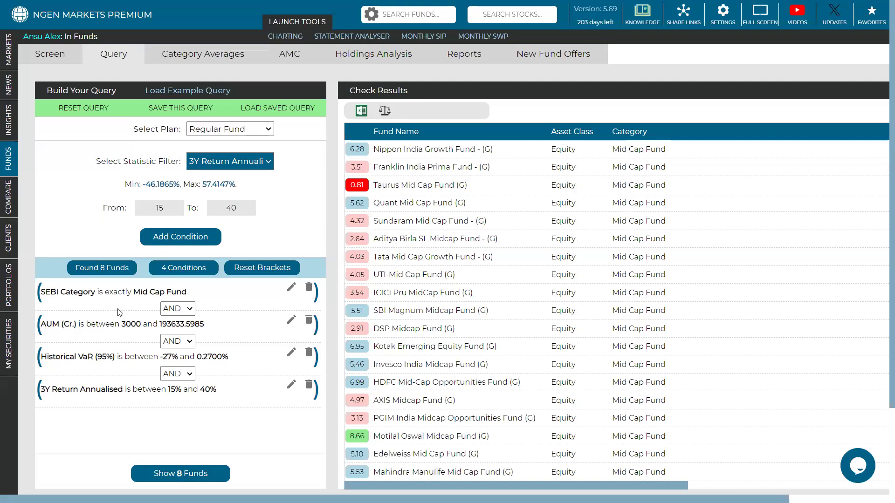
# List the funds matching all four conditions and sort them by 3Y return, highest first.
pyautogui.click(176, 479)
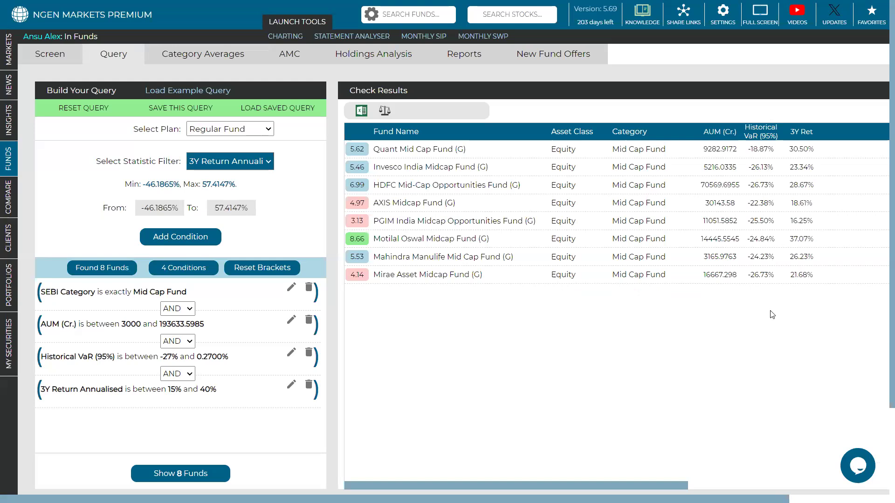
pyautogui.click(804, 132)
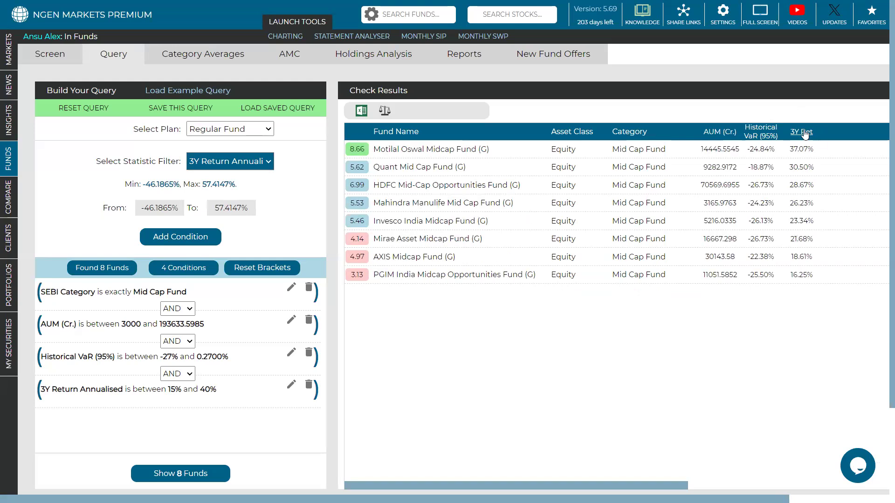
pyautogui.click(805, 133)
pyautogui.click(804, 133)
# Save the query under the name Midcap Aug.
pyautogui.click(155, 113)
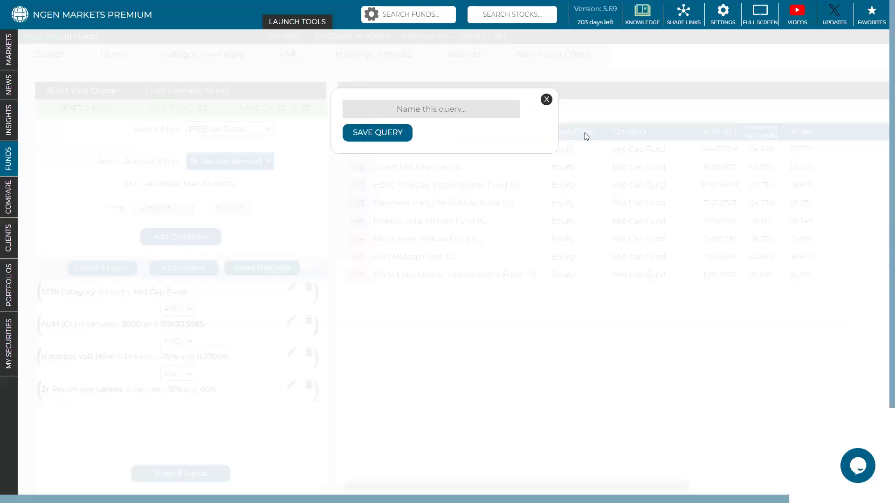
pyautogui.click(546, 99)
pyautogui.write('Mic')
pyautogui.press('BackSpace')
pyautogui.write('dcap Aug')
pyautogui.click(396, 130)
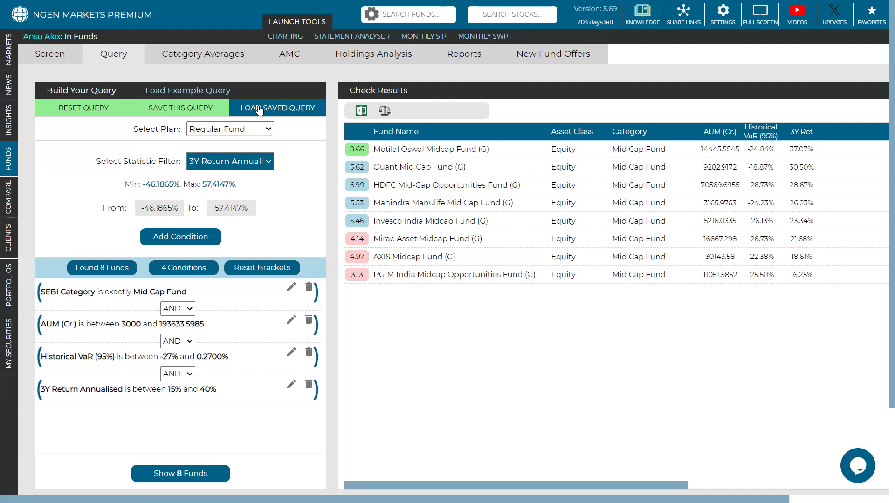
# Open the list of saved queries, look through it and close it without loading any.
pyautogui.click(273, 111)
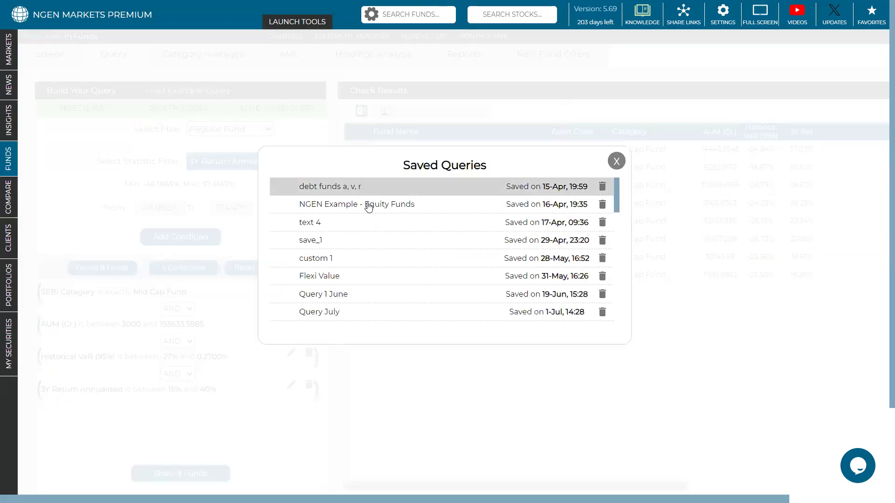
pyautogui.scroll(-3, 384, 252)
pyautogui.scroll(1, 387, 268)
pyautogui.scroll(-4, 386, 266)
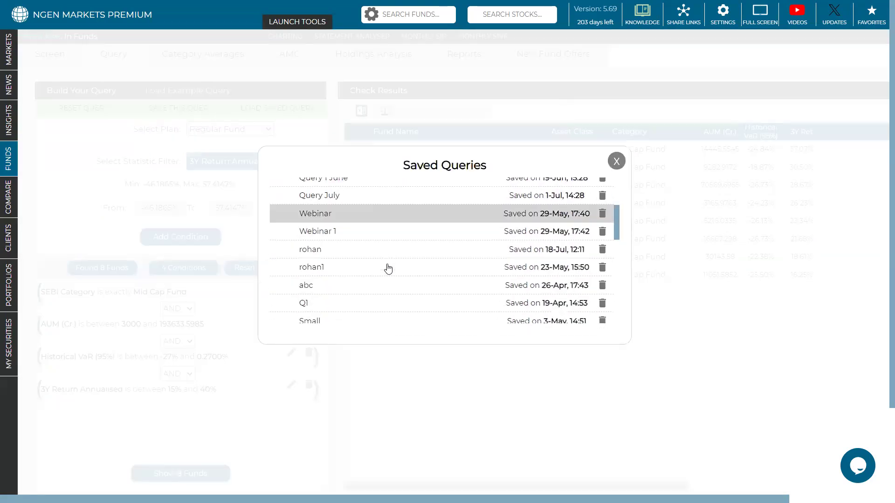
pyautogui.click(616, 161)
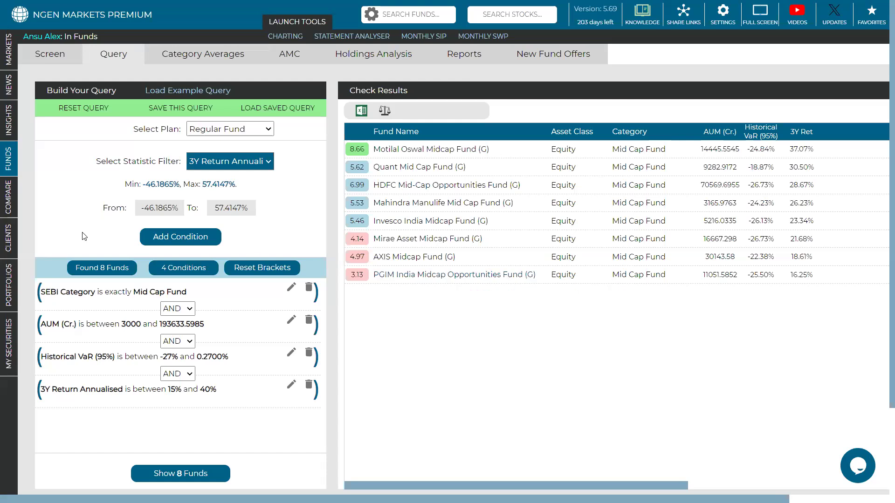
# Send the filtered mid cap funds to the securities comparison and look at their return columns.
pyautogui.moveTo(4, 229)
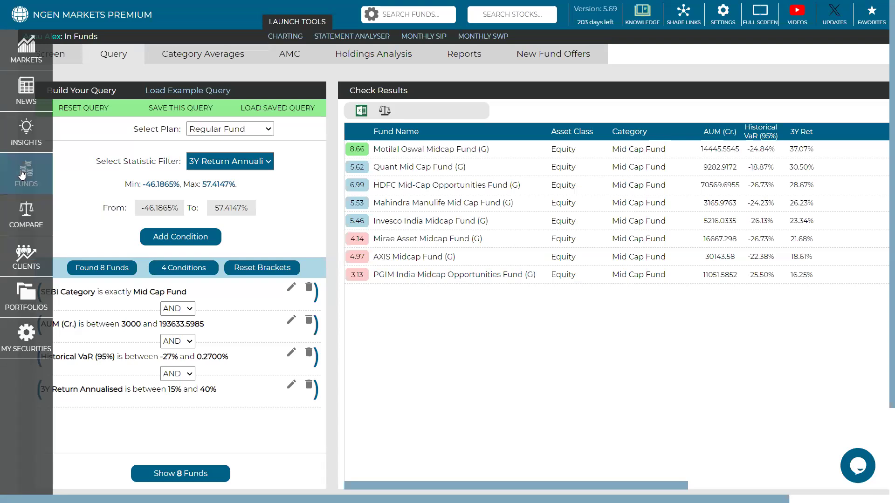
pyautogui.click(385, 110)
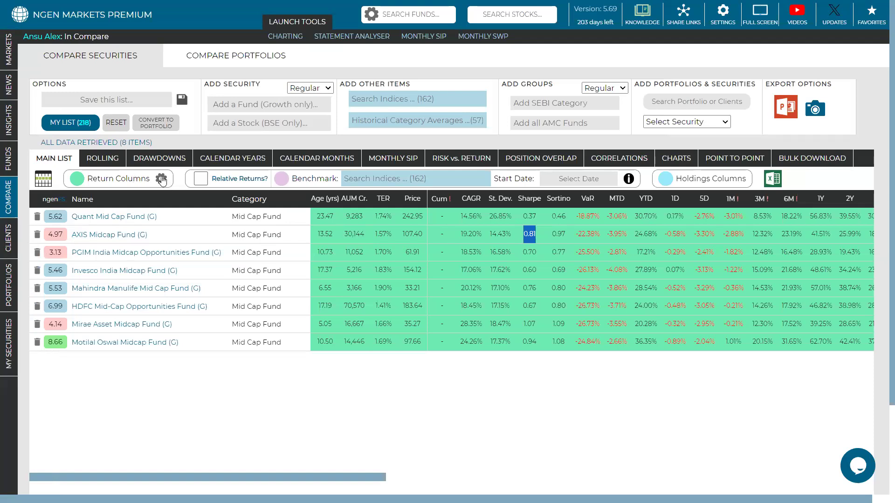
pyautogui.moveTo(87, 178); pyautogui.dragTo(147, 178)
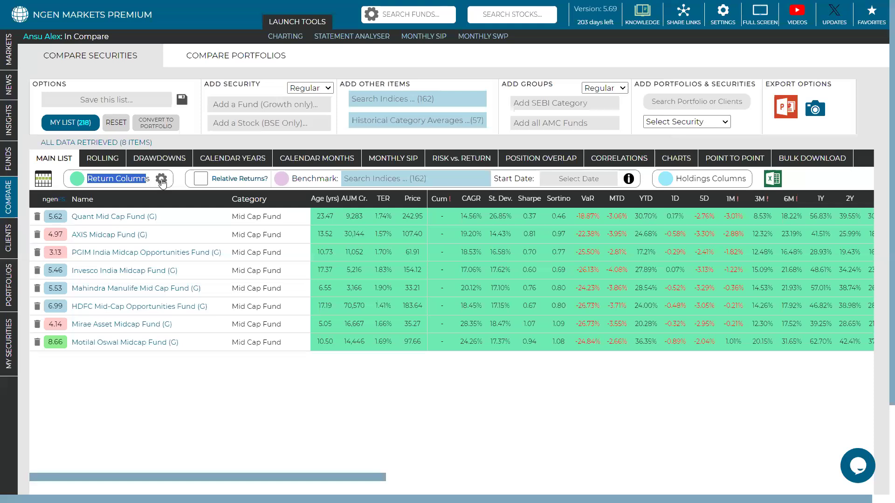
# Set a custom start date of 09-August-2019 for the return columns and recalculate the comparison.
pyautogui.click(161, 181)
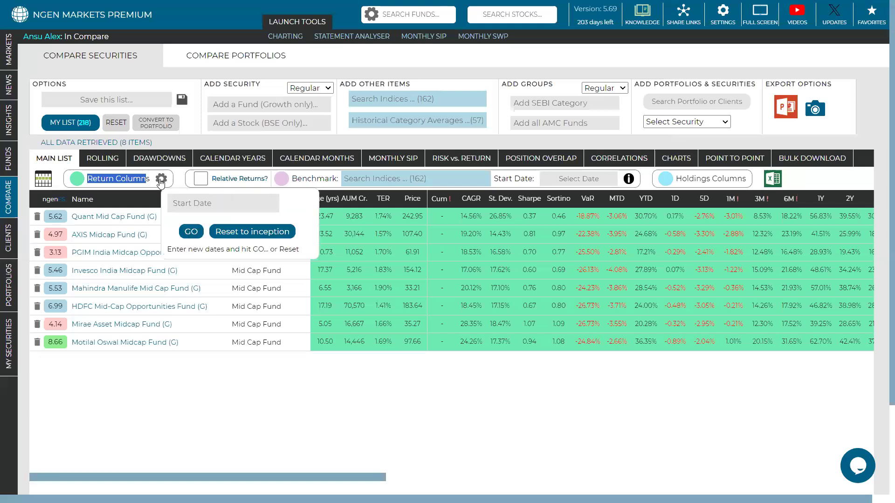
pyautogui.click(201, 203)
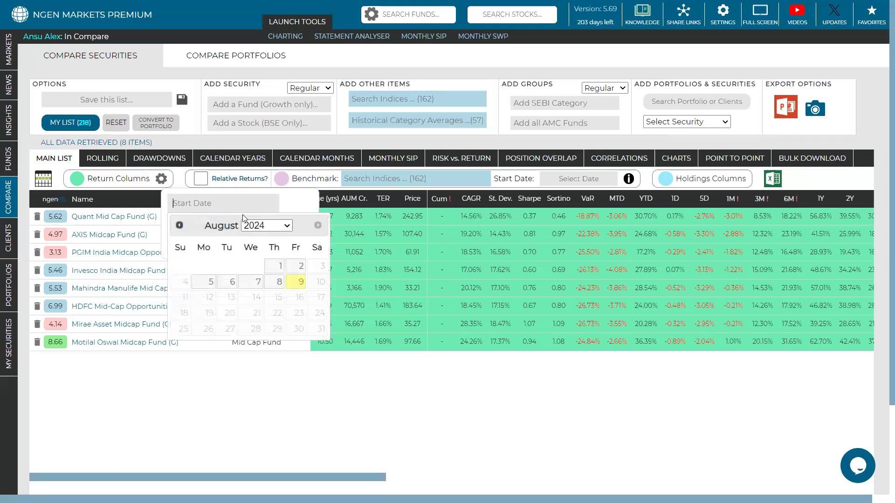
pyautogui.click(253, 226)
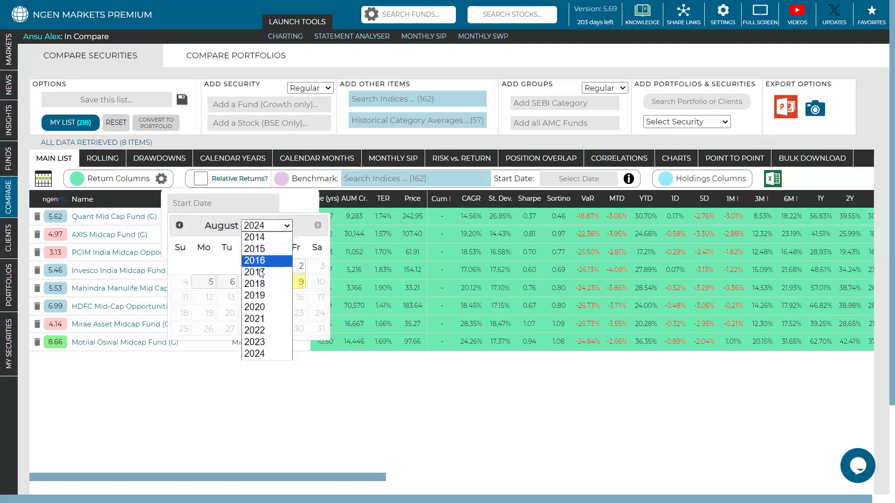
pyautogui.click(255, 295)
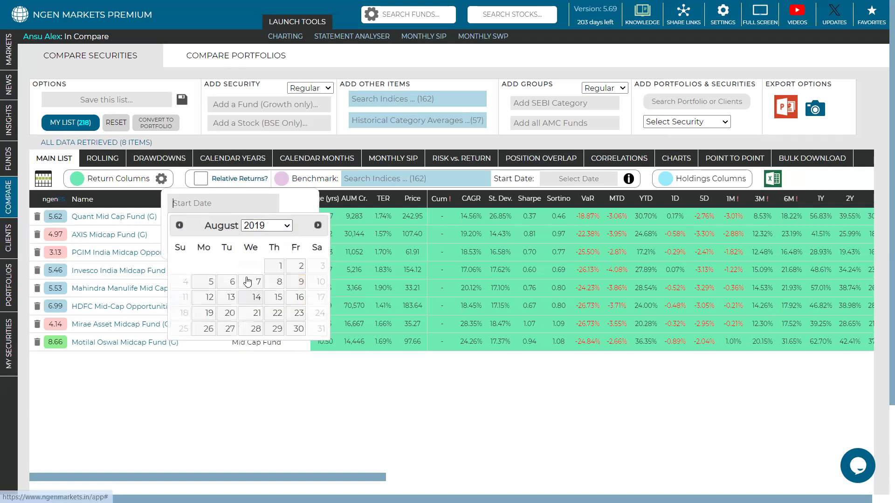
pyautogui.click(296, 283)
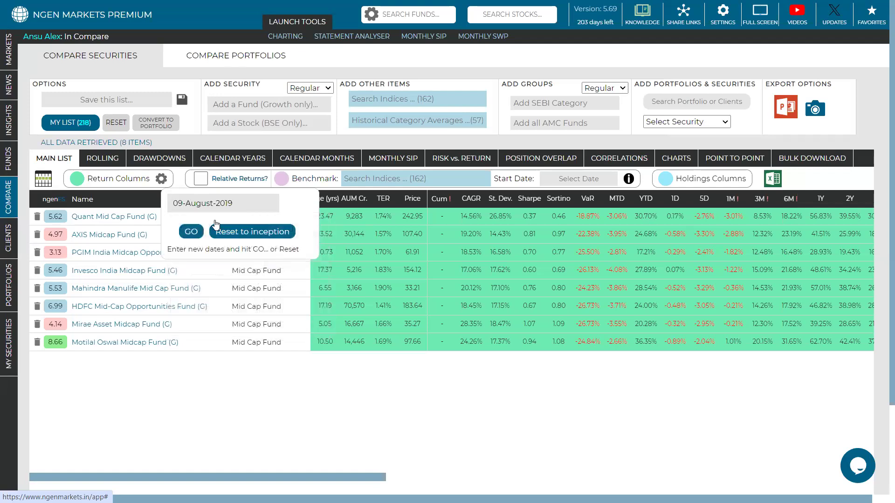
pyautogui.click(188, 231)
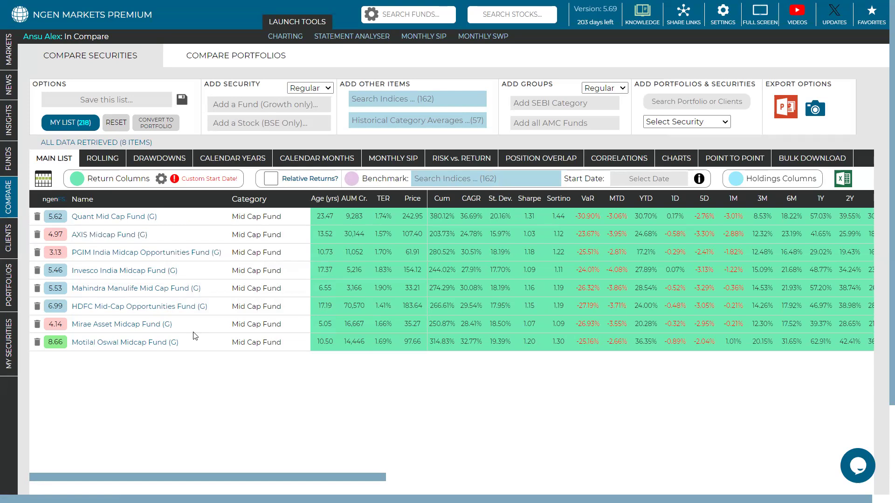
pyautogui.scroll(-1, 193, 332)
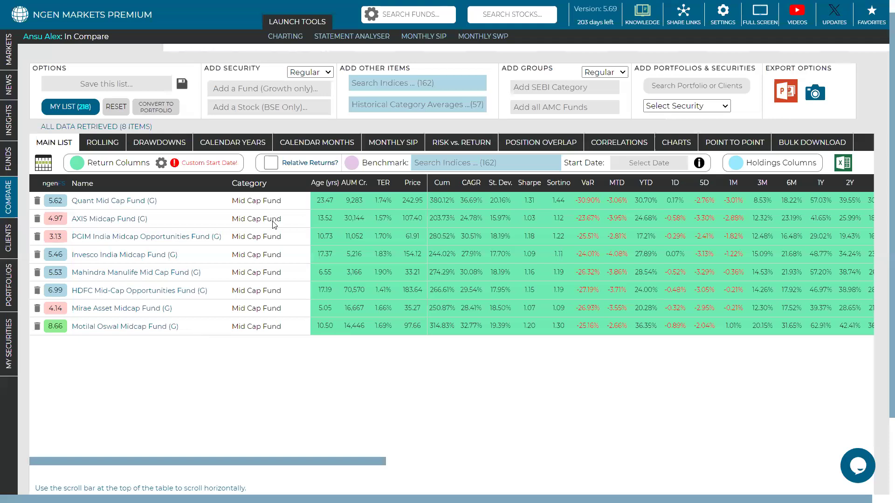
pyautogui.scroll(1, 273, 223)
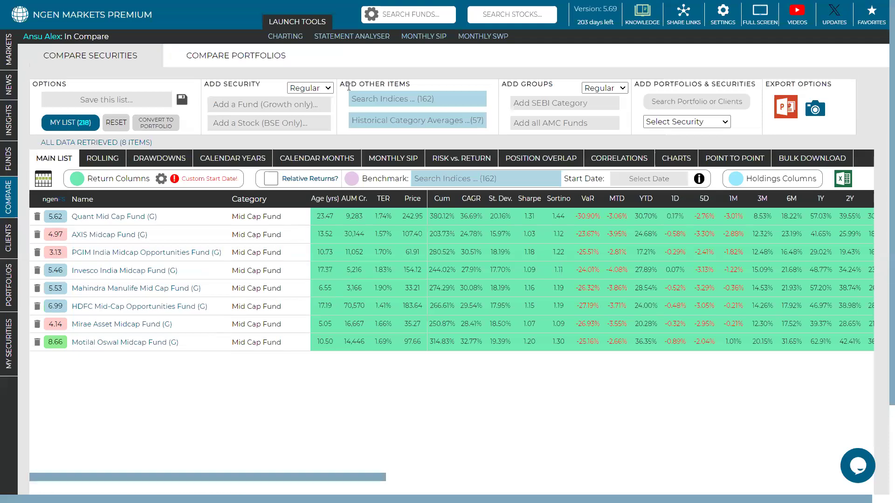
# Add the Nifty Midcap 150 index to the securities comparison.
pyautogui.tripleClick(377, 85)
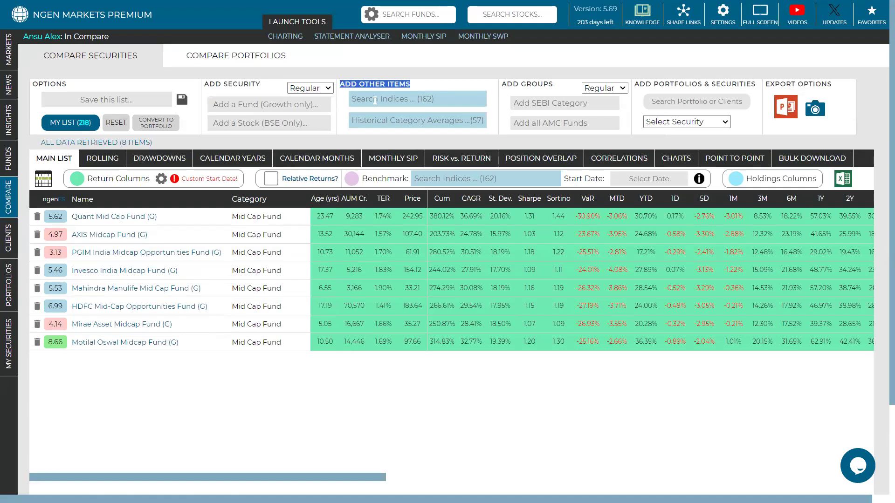
pyautogui.click(391, 99)
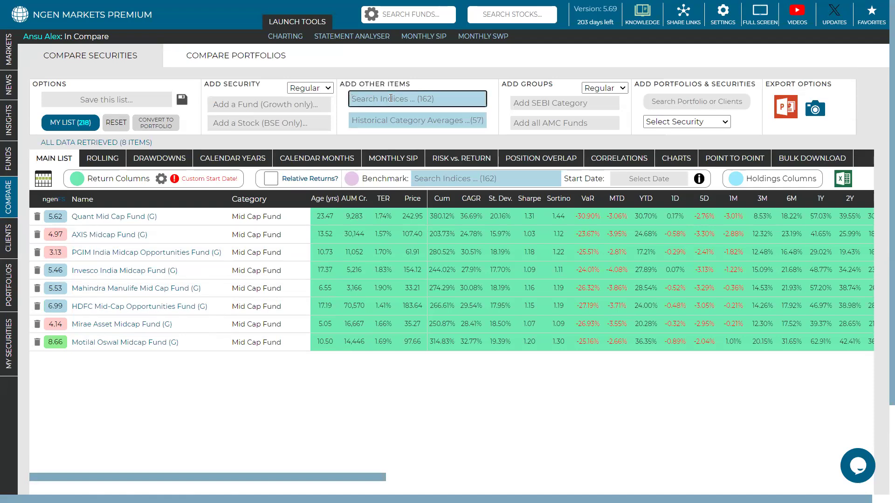
pyautogui.write('nifty')
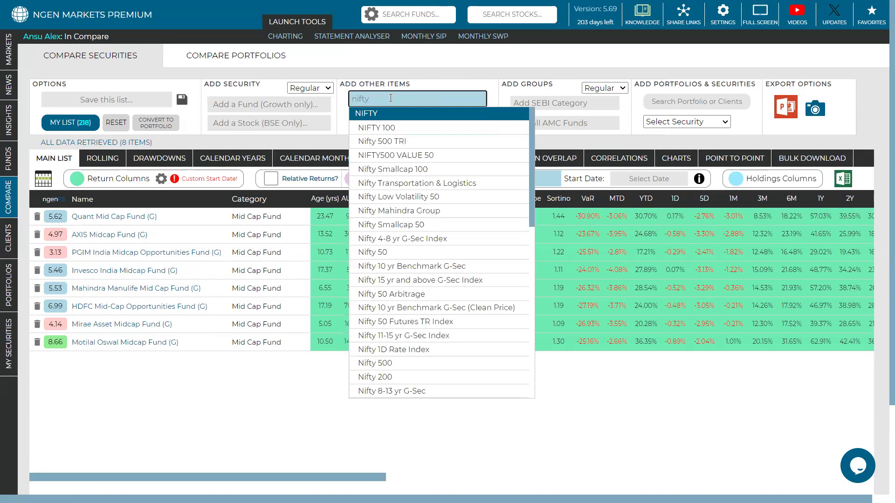
pyautogui.write(' mid')
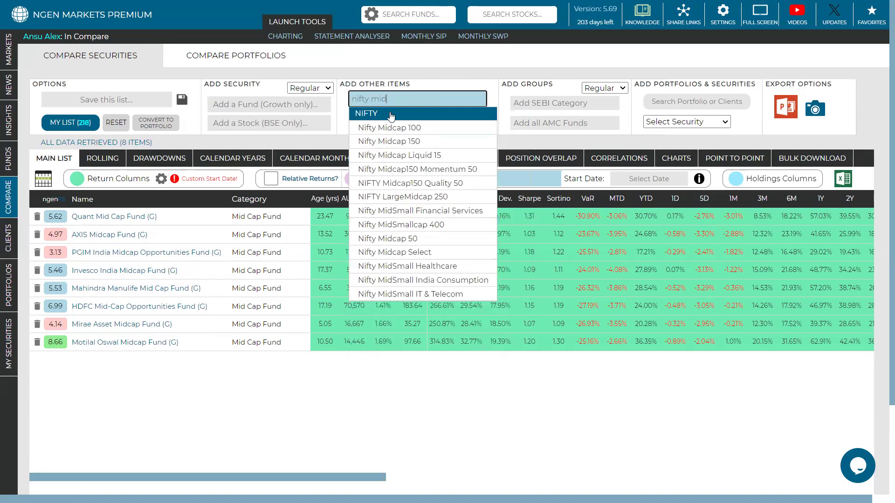
pyautogui.click(399, 142)
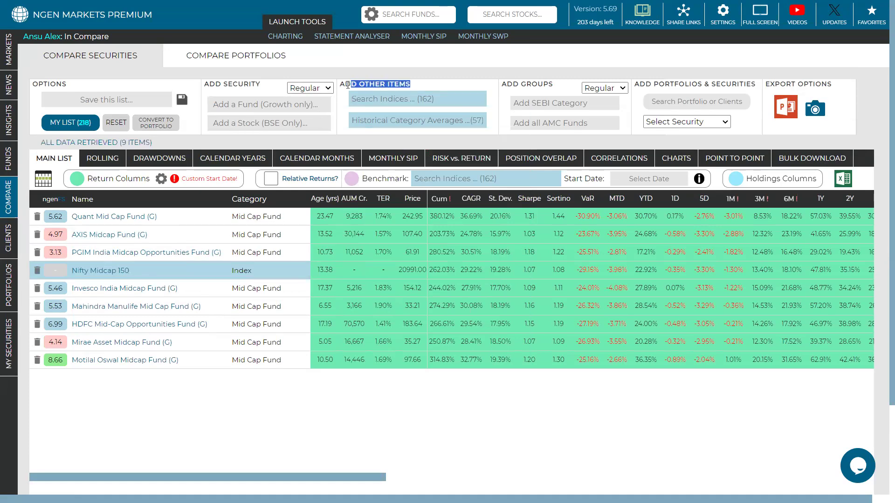
# Add the historical category average for Mid Cap Fund to the comparison.
pyautogui.click(386, 120)
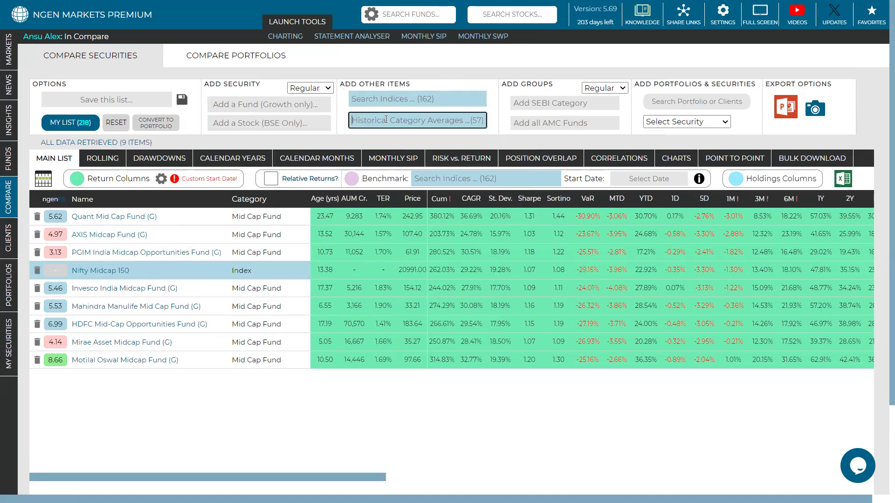
pyautogui.write('mid')
pyautogui.click(393, 154)
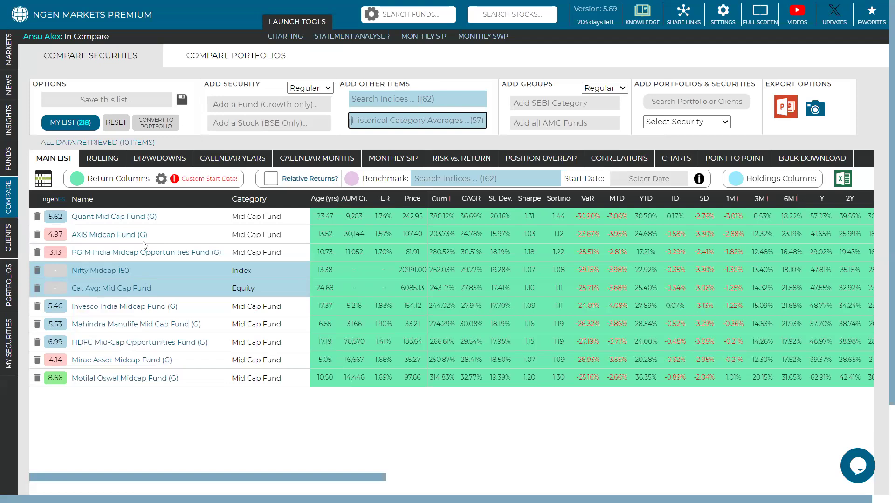
# Sort the comparison by Sharpe ratio from highest to lowest and examine the top fund's ratio.
pyautogui.click(529, 199)
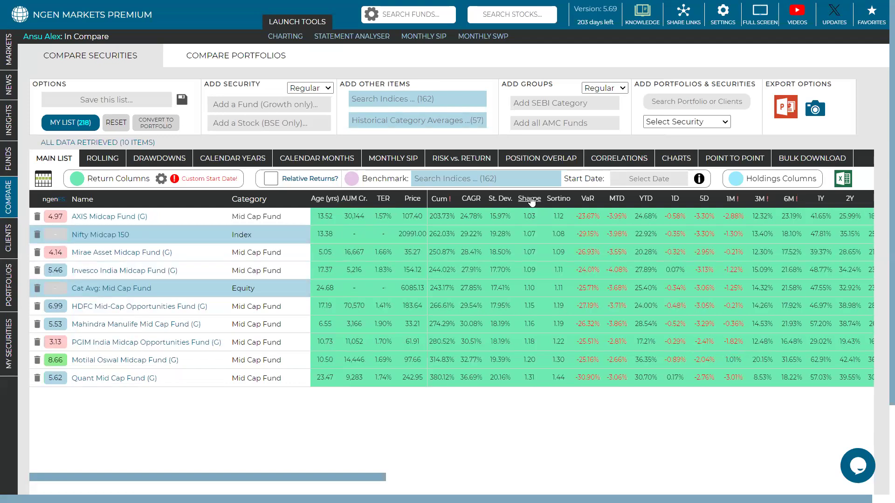
pyautogui.click(529, 199)
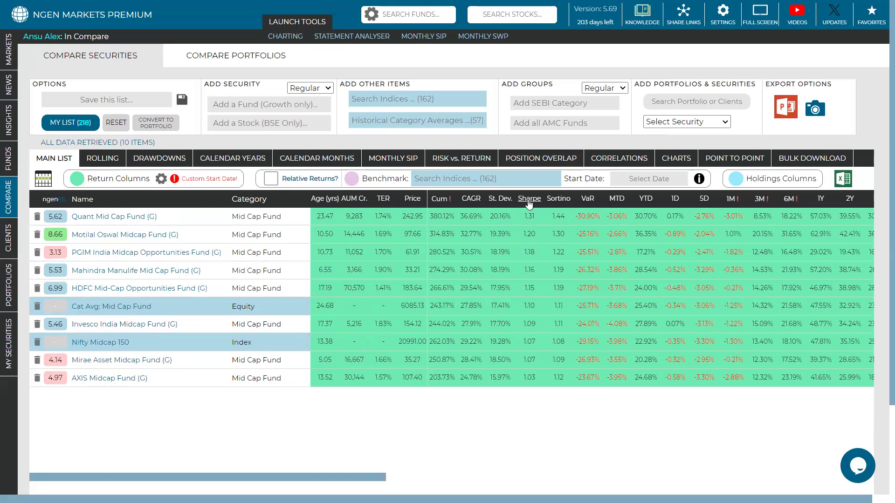
pyautogui.moveTo(524, 217); pyautogui.dragTo(535, 218)
# Sort the comparison by standard deviation from highest to lowest and check Quant Mid Cap Fund's Sharpe ratio and CAGR.
pyautogui.click(499, 202)
pyautogui.click(499, 202)
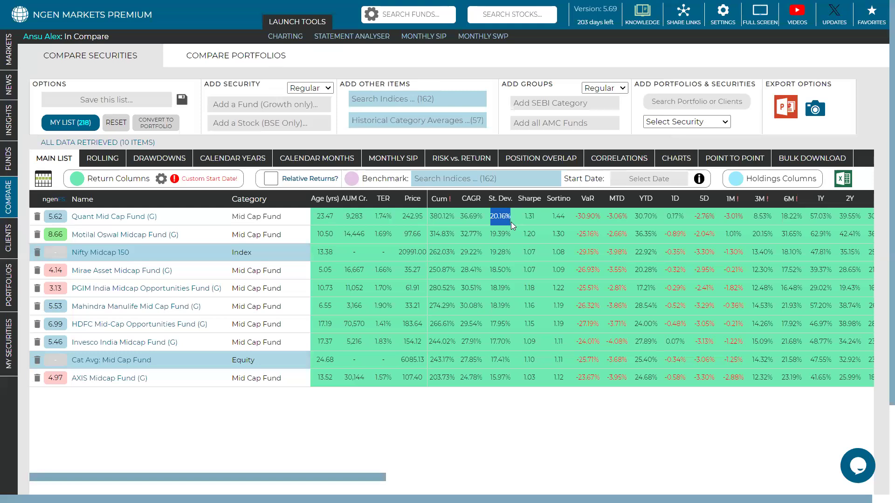
pyautogui.moveTo(523, 218); pyautogui.dragTo(535, 218)
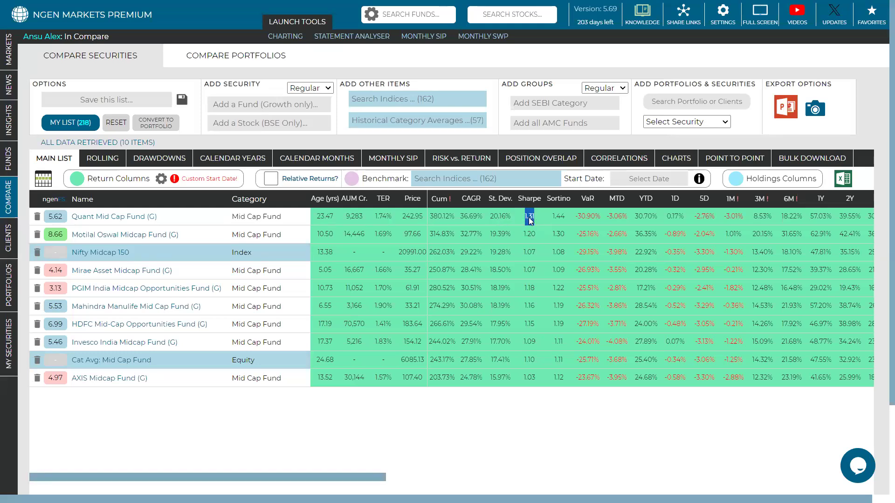
pyautogui.moveTo(457, 216); pyautogui.dragTo(482, 215)
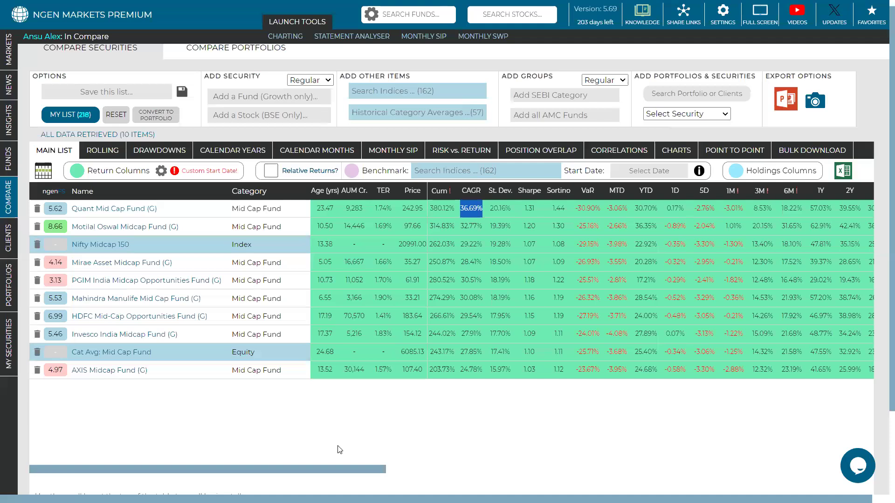
# Bring the benchmark columns of the comparison into view and enable relative returns.
pyautogui.scroll(-1, 254, 426)
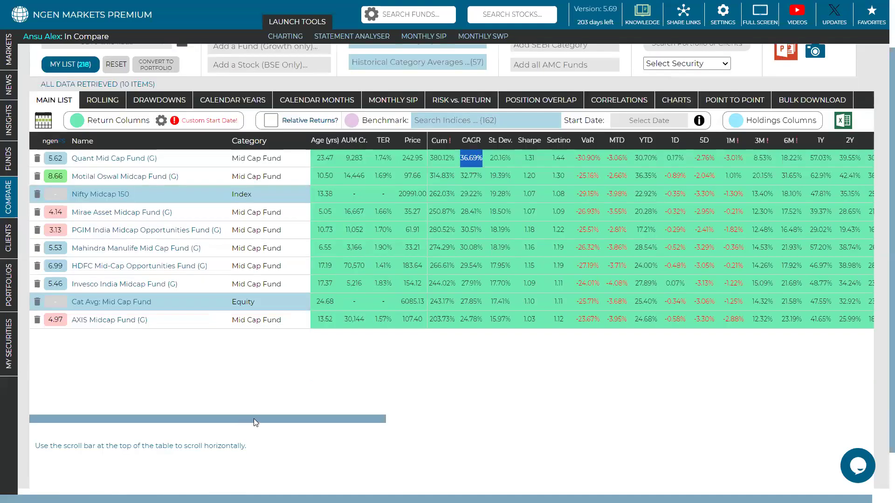
pyautogui.moveTo(250, 418); pyautogui.dragTo(517, 419)
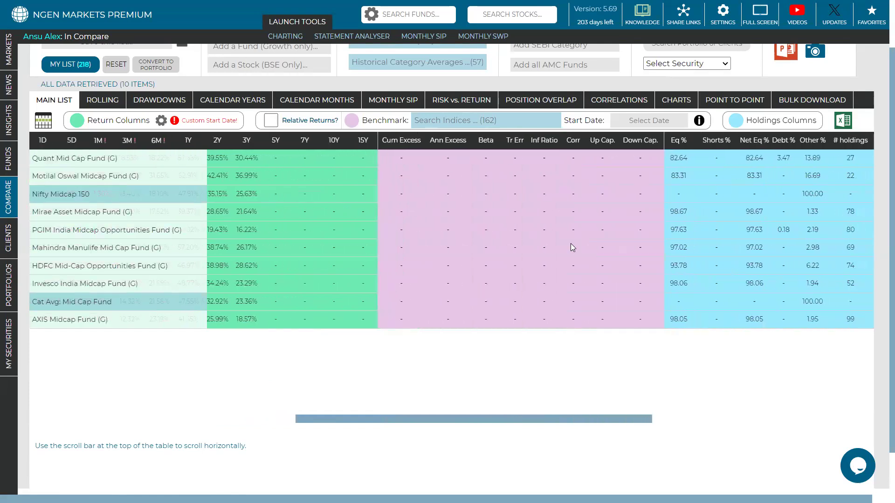
pyautogui.scroll(2, 570, 244)
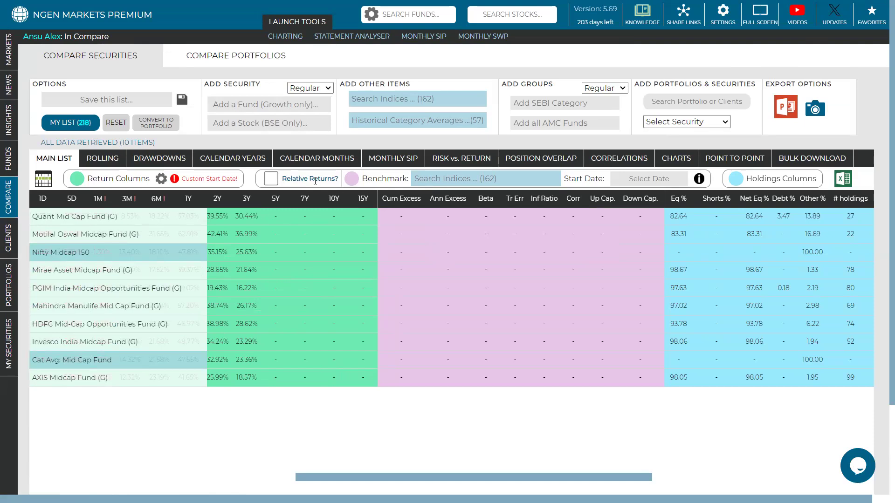
pyautogui.moveTo(282, 179); pyautogui.dragTo(338, 179)
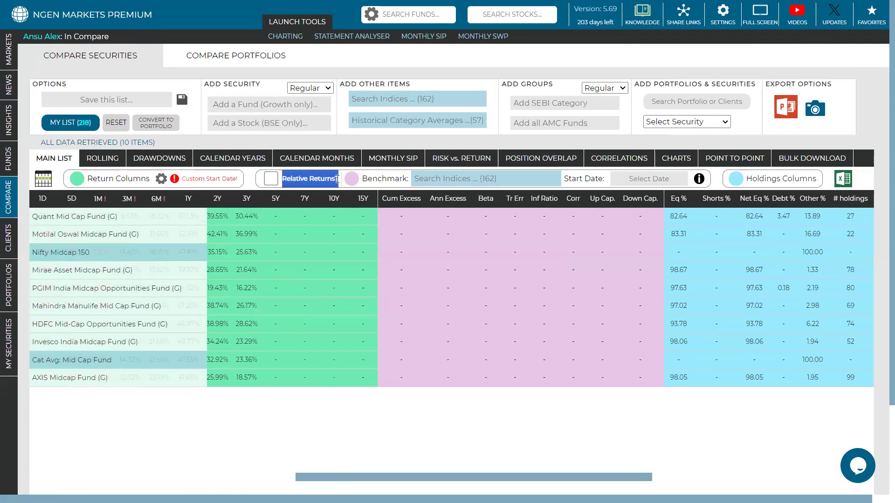
pyautogui.click(270, 179)
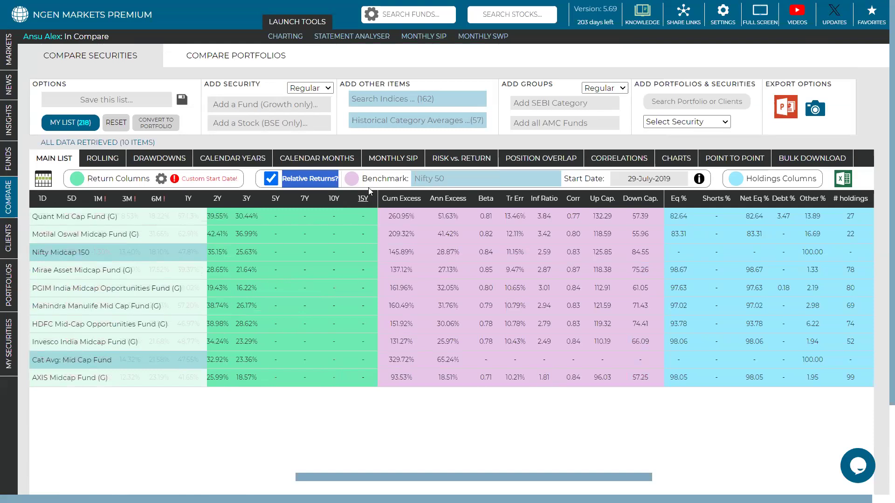
# Change the benchmark for the relative returns to Nifty Midcap 150.
pyautogui.doubleClick(384, 178)
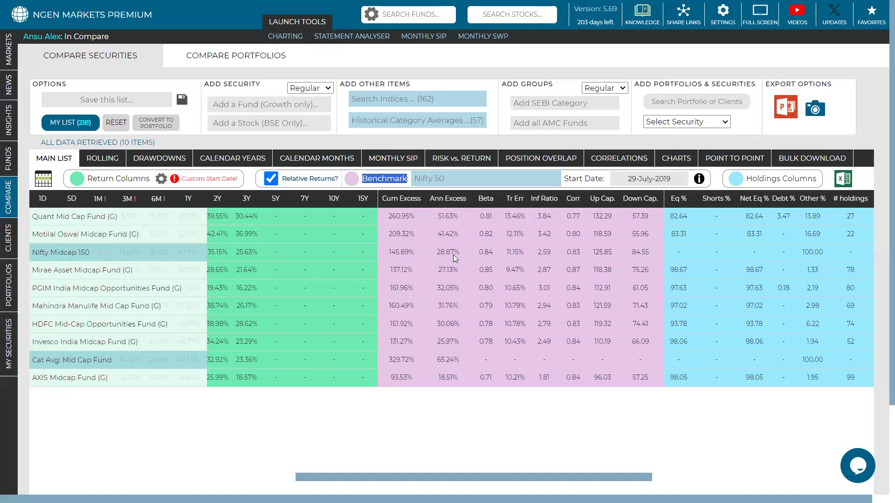
pyautogui.click(450, 178)
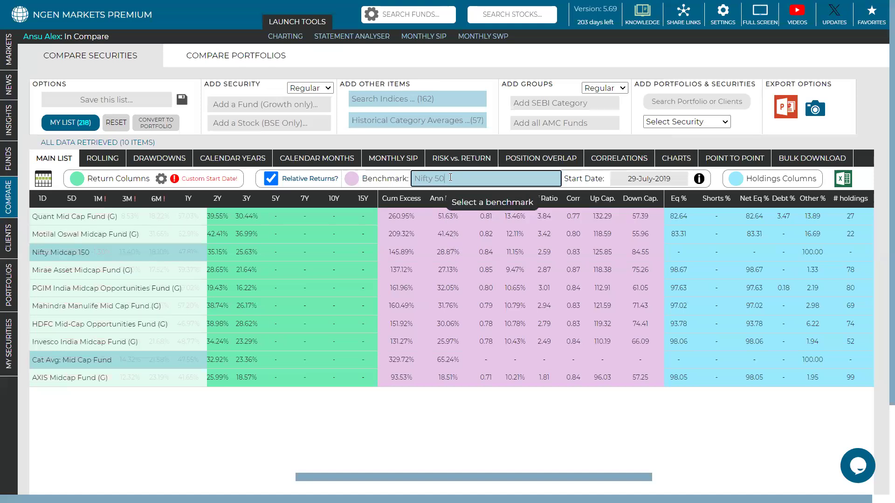
pyautogui.press('BackSpace')
pyautogui.press('BackSpace')
pyautogui.write('mid')
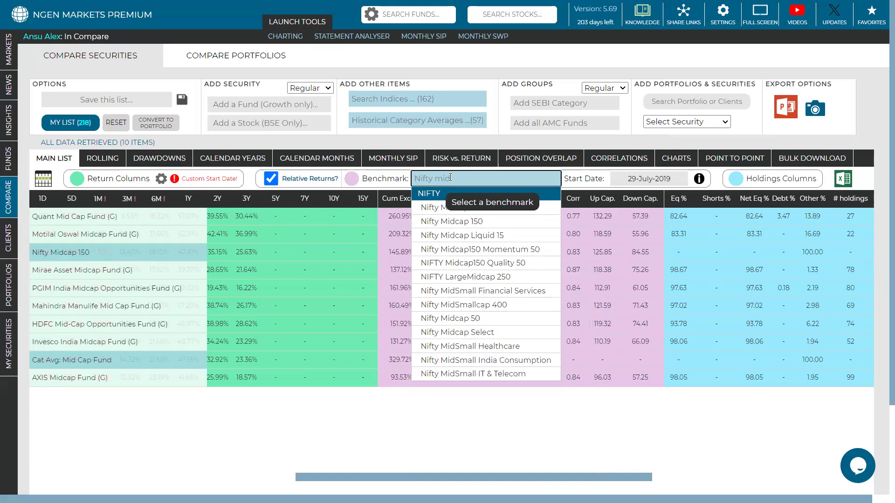
pyautogui.click(453, 223)
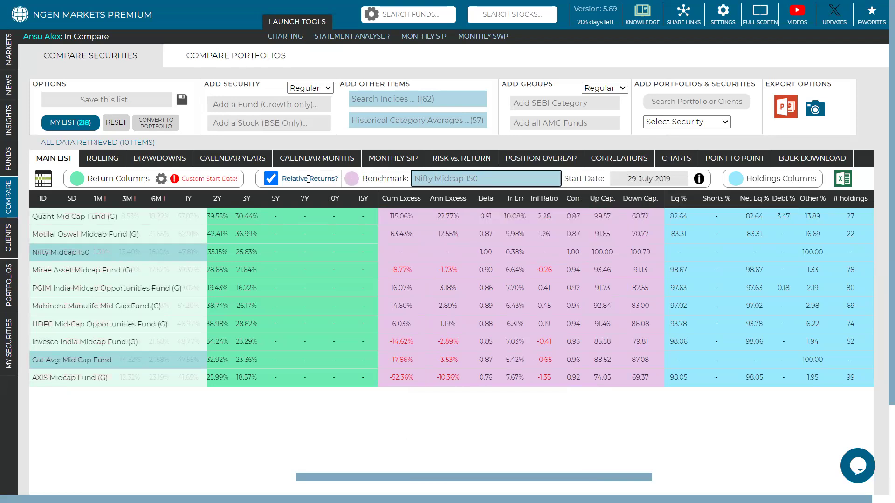
# Check the return columns' custom start date and set the relative returns start date to 09-August-2019 as well.
pyautogui.click(160, 179)
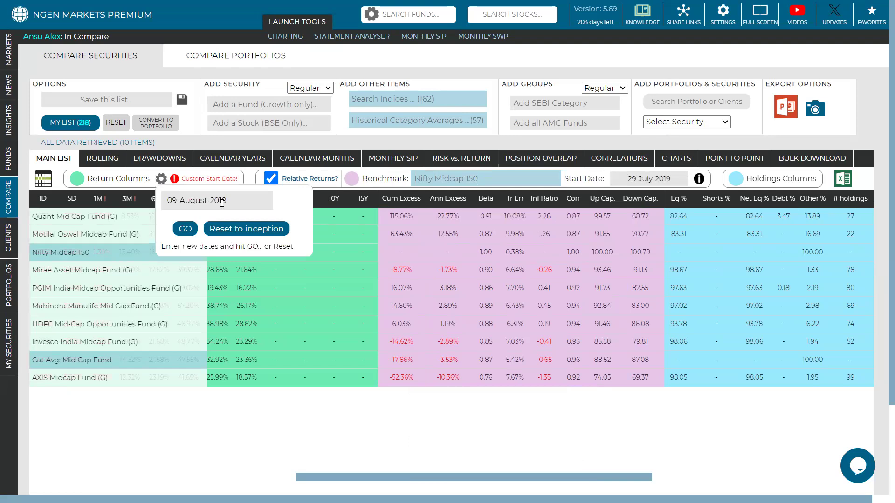
pyautogui.click(356, 229)
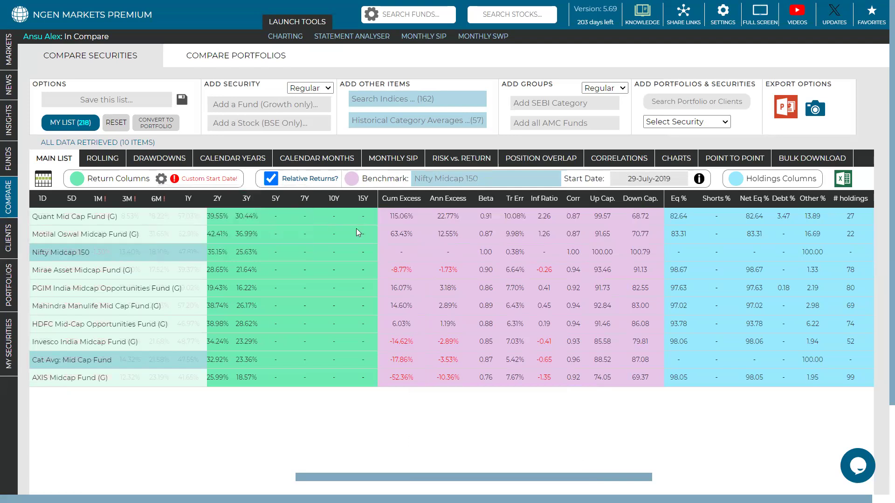
pyautogui.click(623, 179)
pyautogui.click(761, 198)
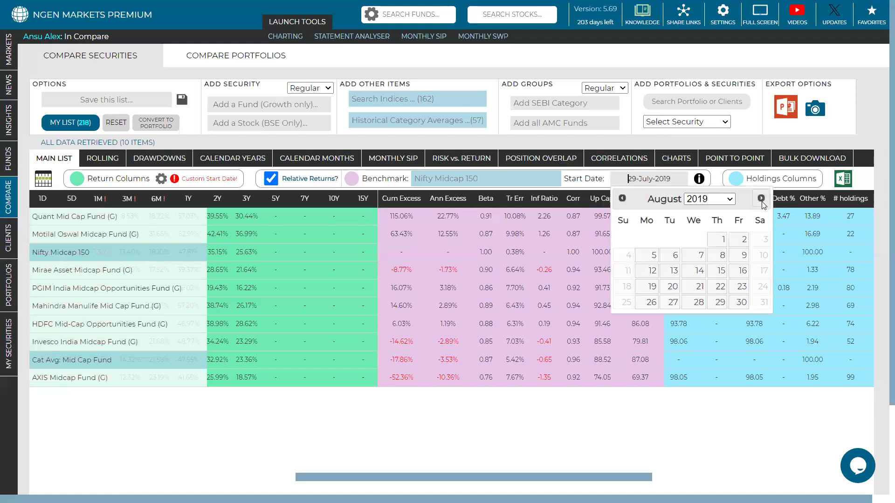
pyautogui.click(742, 257)
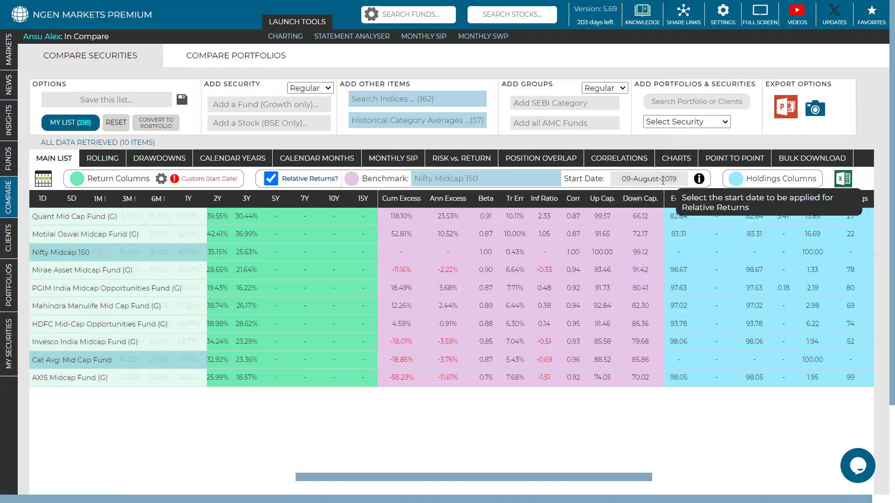
# Sort the comparison by beta from highest to lowest and compare the betas of the index, Quant and AXIS funds.
pyautogui.click(485, 200)
pyautogui.click(485, 200)
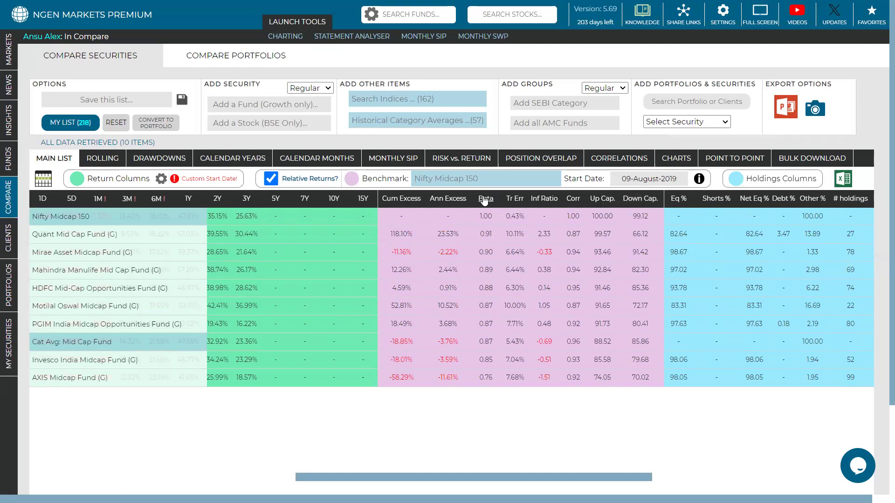
pyautogui.moveTo(479, 219); pyautogui.dragTo(487, 219)
pyautogui.moveTo(479, 239); pyautogui.dragTo(495, 239)
pyautogui.moveTo(476, 376); pyautogui.dragTo(497, 380)
# Sort the comparison by up capture from highest to lowest and examine Quant Mid Cap Fund's down and up capture values.
pyautogui.click(602, 204)
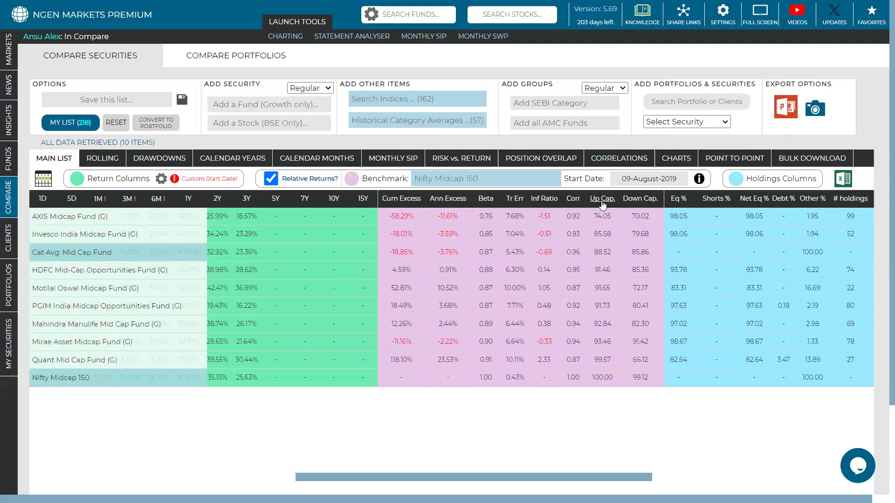
pyautogui.click(602, 205)
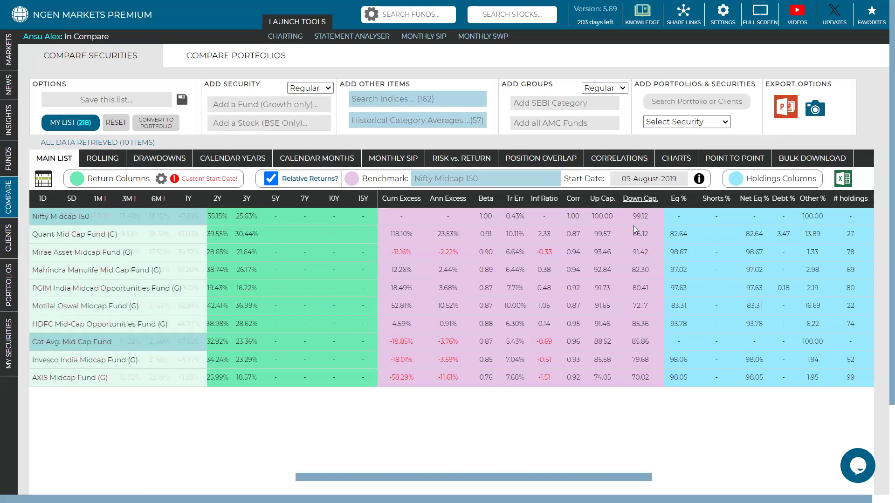
pyautogui.moveTo(633, 235); pyautogui.dragTo(653, 238)
pyautogui.moveTo(594, 233); pyautogui.dragTo(602, 233)
# Switch to the Mirae Asset Midcap Fund page, check its benchmark and set a custom start date of 09-Aug-2019.
pyautogui.press('F11')
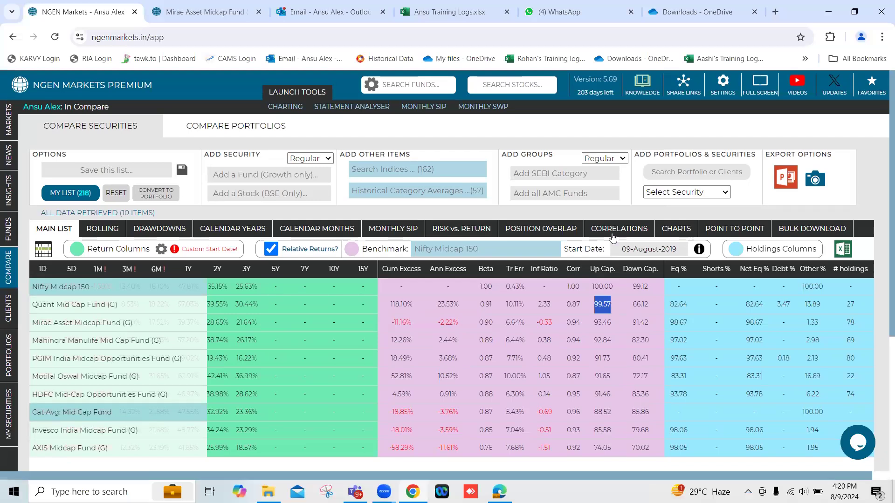
pyautogui.click(173, 12)
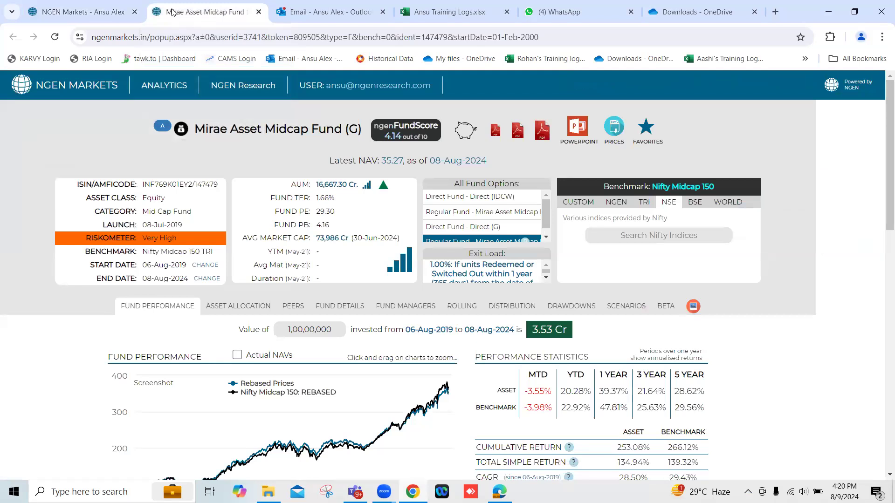
pyautogui.scroll(-1, 420, 166)
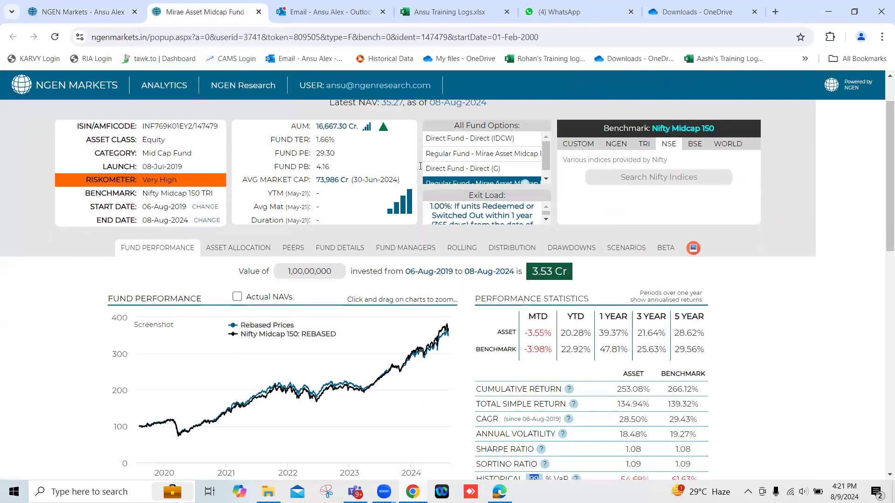
pyautogui.moveTo(651, 128); pyautogui.dragTo(721, 130)
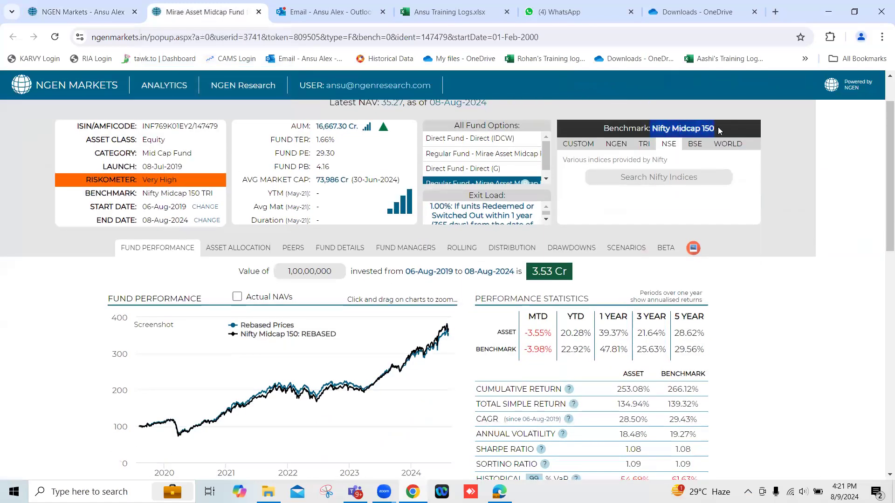
pyautogui.click(212, 209)
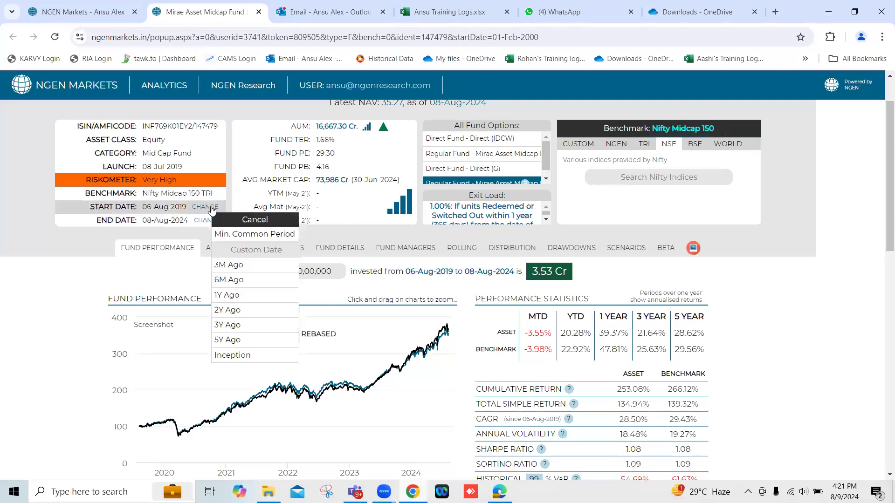
pyautogui.click(256, 250)
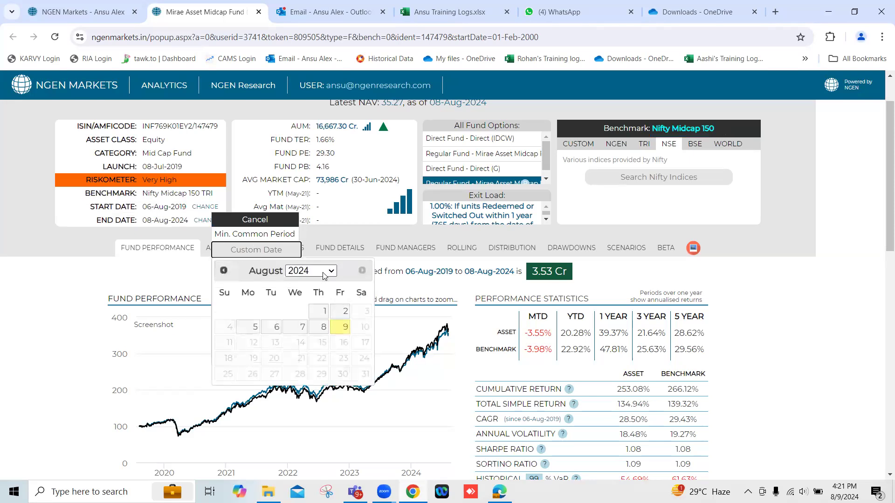
pyautogui.click(302, 271)
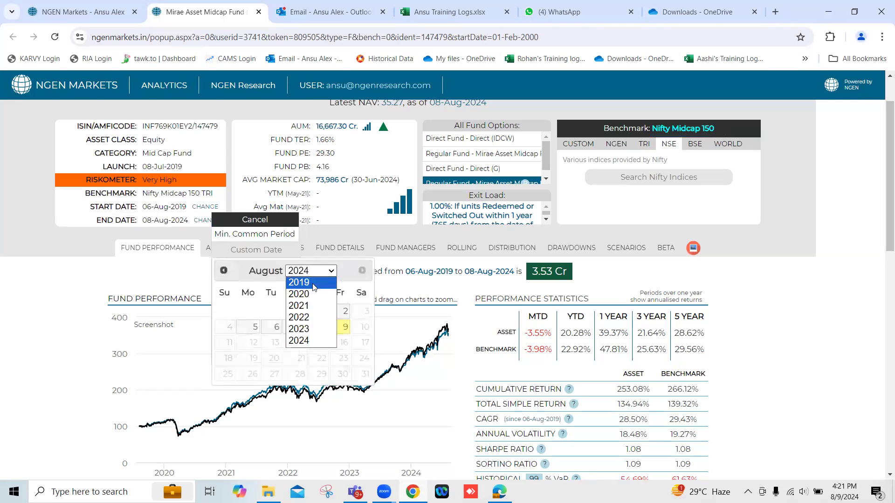
pyautogui.click(313, 283)
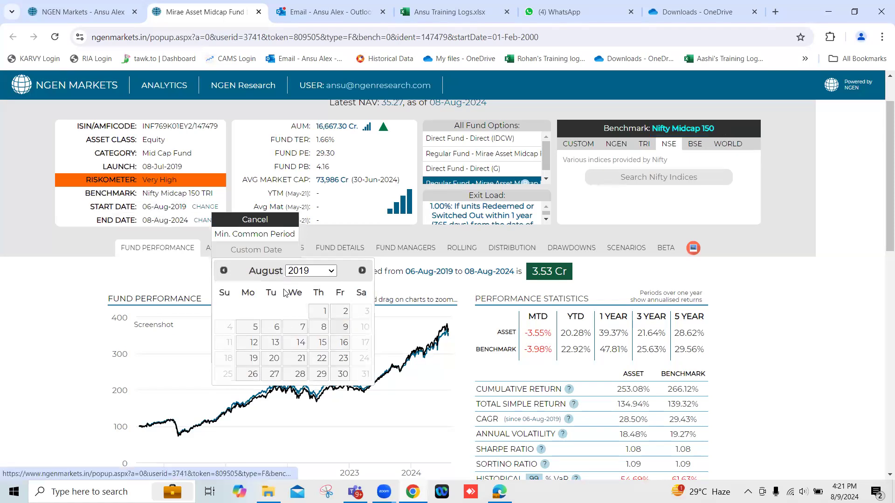
pyautogui.press('Return')
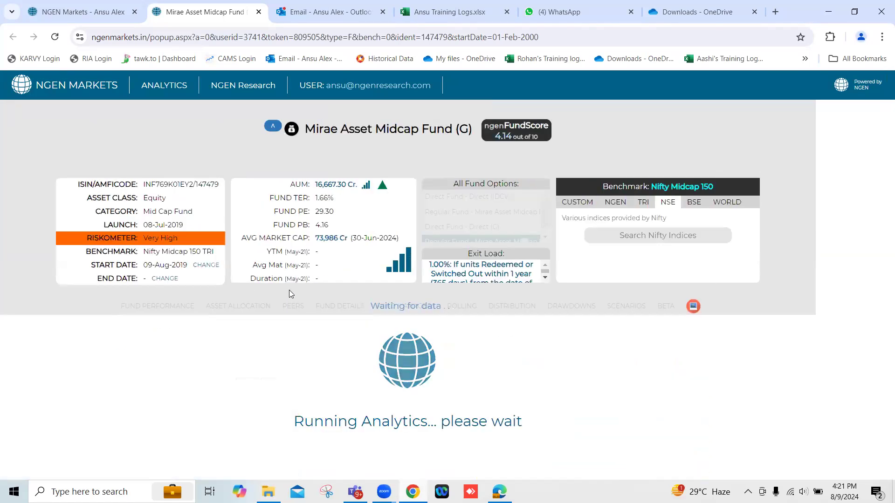
# Examine Mirae Asset Midcap Fund's up capture ratio versus Nifty Midcap 150 and open its monthly breakdown.
pyautogui.scroll(-3, 289, 293)
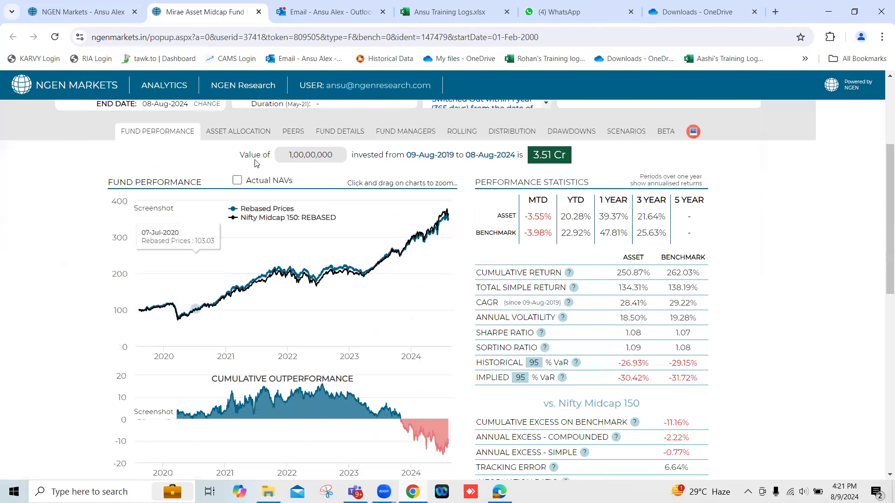
pyautogui.scroll(-2, 523, 319)
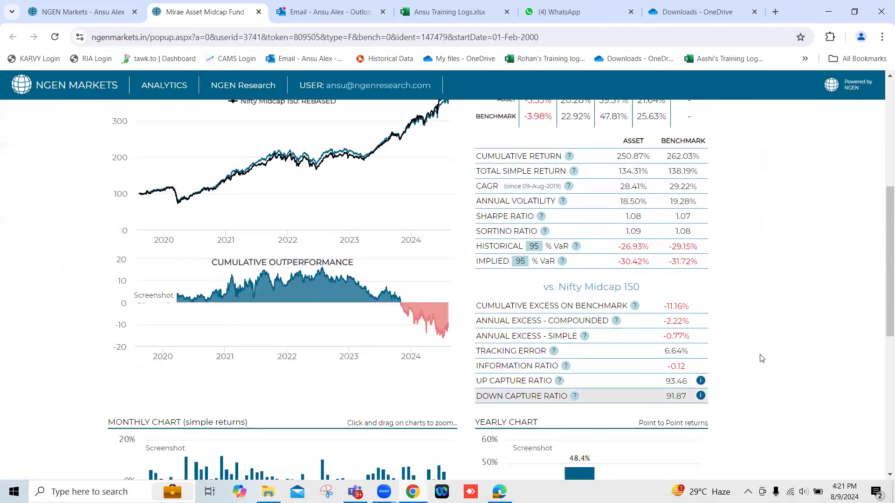
pyautogui.scroll(-2, 713, 350)
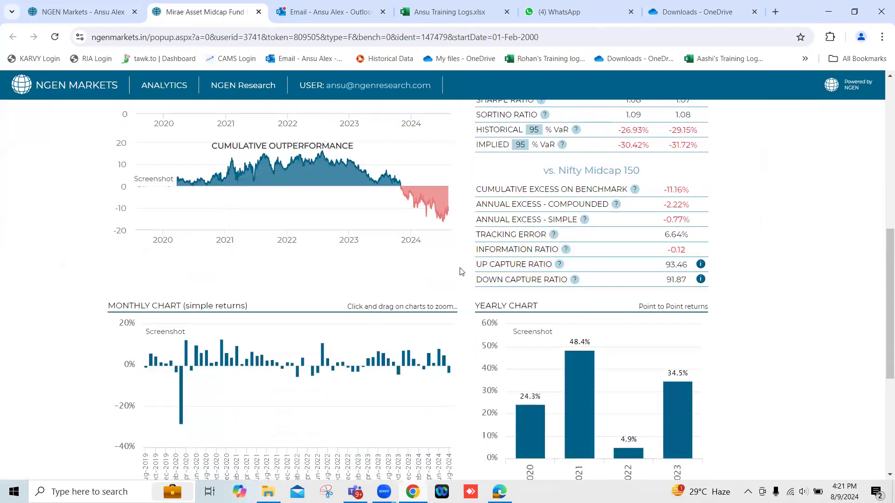
pyautogui.moveTo(475, 264); pyautogui.dragTo(556, 264)
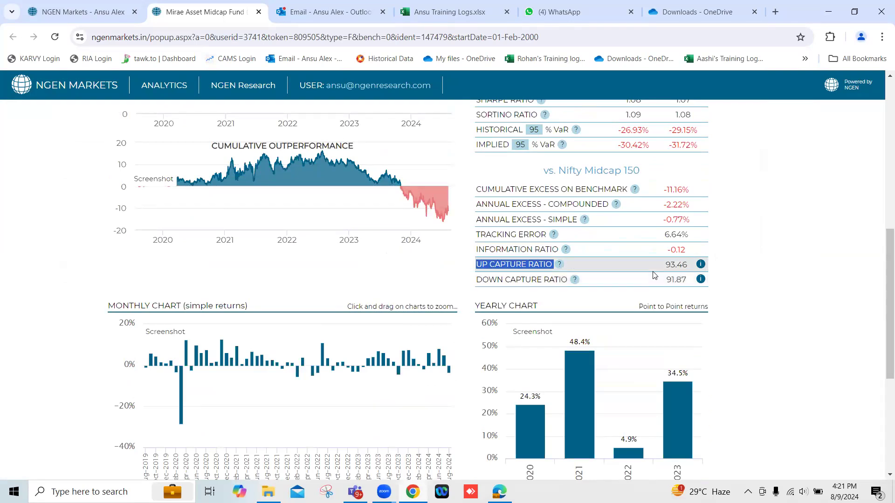
pyautogui.doubleClick(678, 264)
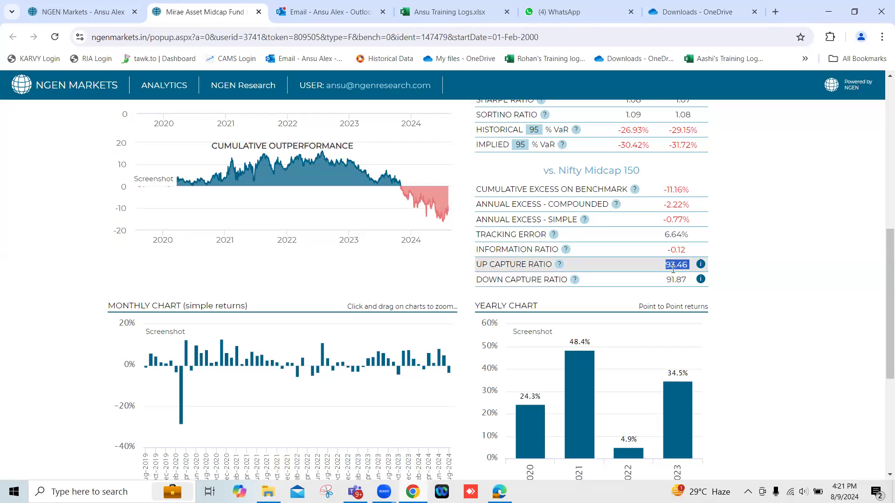
pyautogui.click(700, 264)
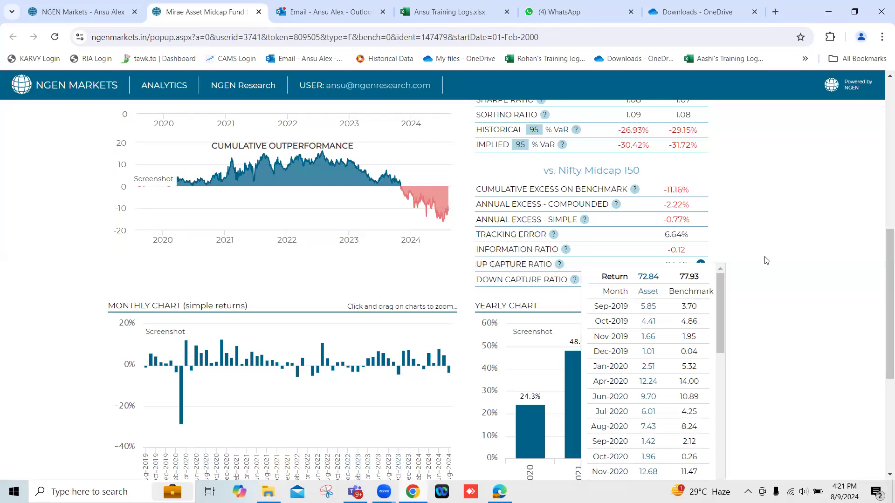
# Compare the fund's and benchmark's Jan-2020 returns in the up capture breakdown.
pyautogui.scroll(-1, 766, 260)
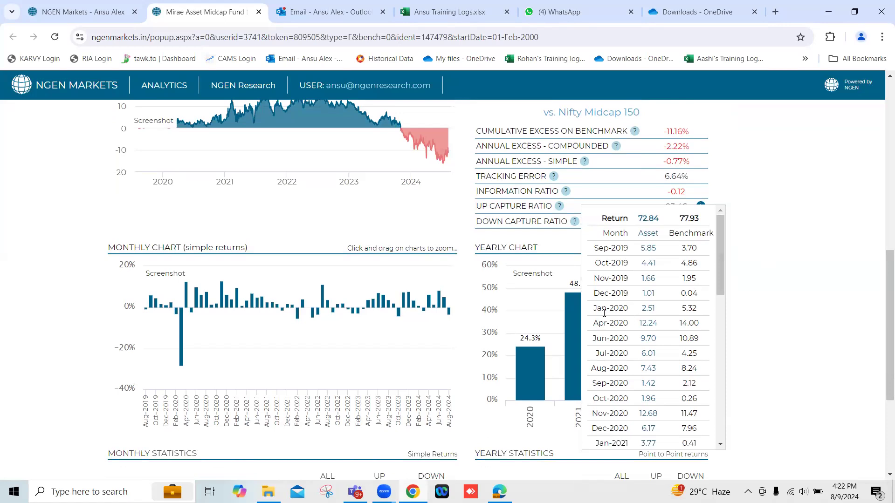
pyautogui.moveTo(594, 309); pyautogui.dragTo(633, 313)
pyautogui.doubleClick(689, 311)
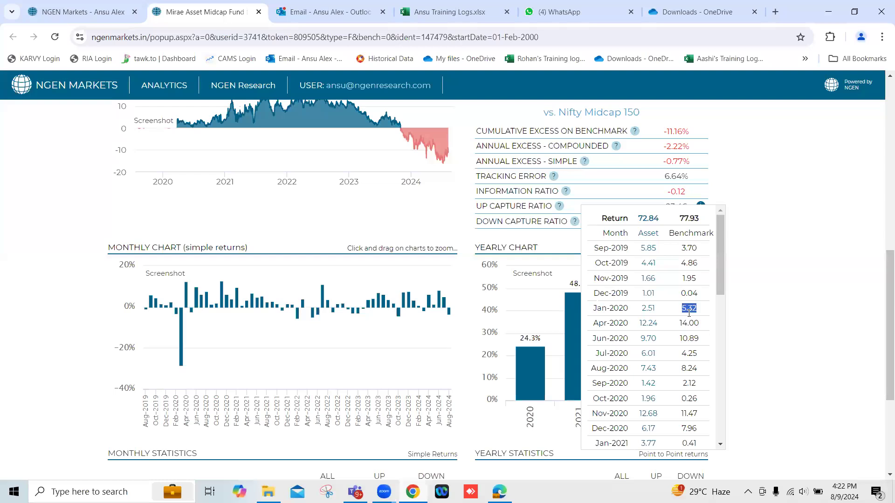
pyautogui.doubleClick(649, 309)
pyautogui.scroll(-2, 678, 319)
pyautogui.scroll(2, 678, 320)
# Compare the total returns of the fund and benchmark in the up capture breakdown, then close it.
pyautogui.click(642, 218)
pyautogui.moveTo(641, 218); pyautogui.dragTo(661, 220)
pyautogui.moveTo(678, 218); pyautogui.dragTo(702, 223)
pyautogui.doubleClick(648, 219)
pyautogui.doubleClick(688, 217)
pyautogui.click(648, 218)
pyautogui.doubleClick(647, 218)
pyautogui.click(811, 222)
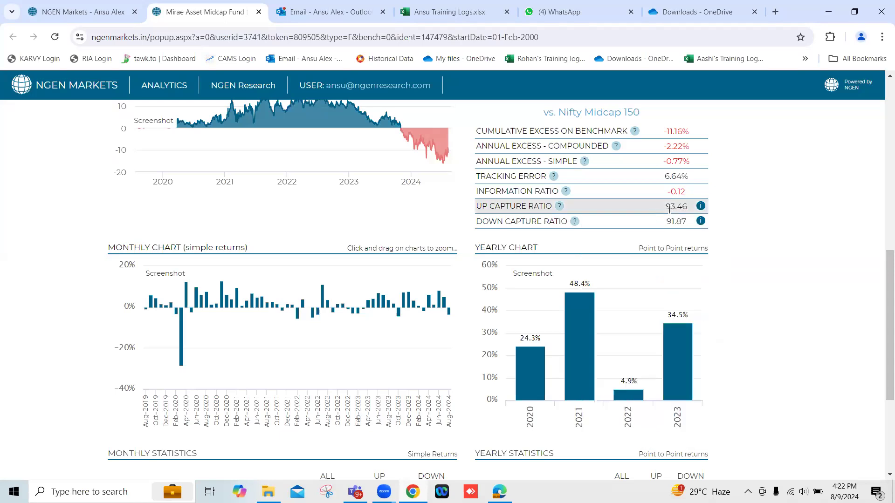
# Reopen the up capture breakdown and relate the fund and benchmark totals to the up capture ratio.
pyautogui.moveTo(666, 208); pyautogui.dragTo(688, 208)
pyautogui.click(701, 207)
pyautogui.moveTo(639, 220); pyautogui.dragTo(703, 226)
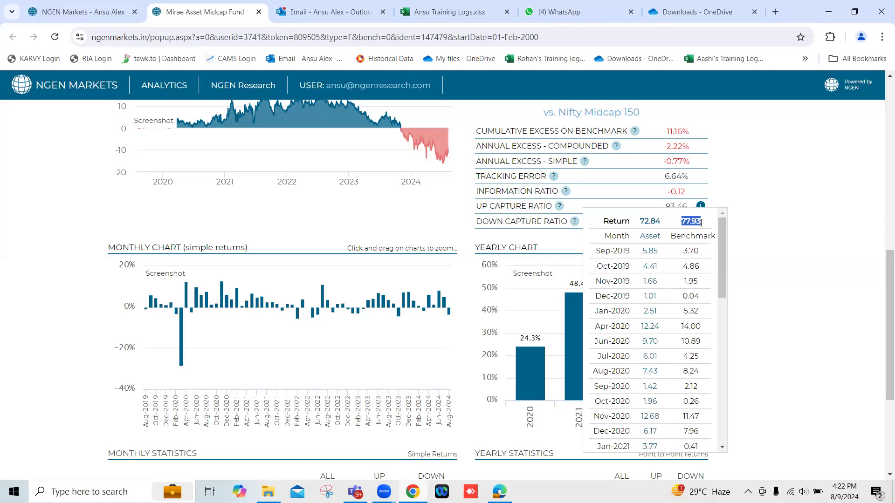
pyautogui.click(724, 203)
pyautogui.doubleClick(688, 207)
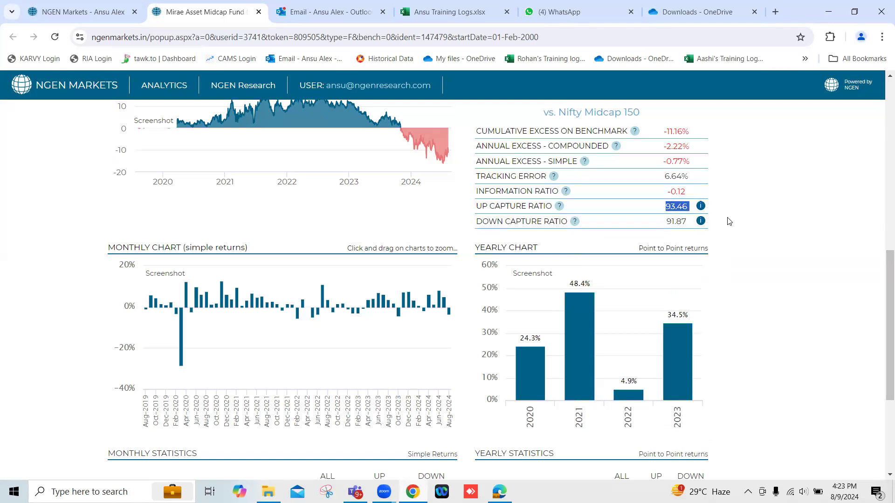
pyautogui.click(739, 215)
# Open the down capture ratio's monthly breakdown and compare the fund's and benchmark's Jan-2022 returns.
pyautogui.moveTo(474, 222); pyautogui.dragTo(566, 225)
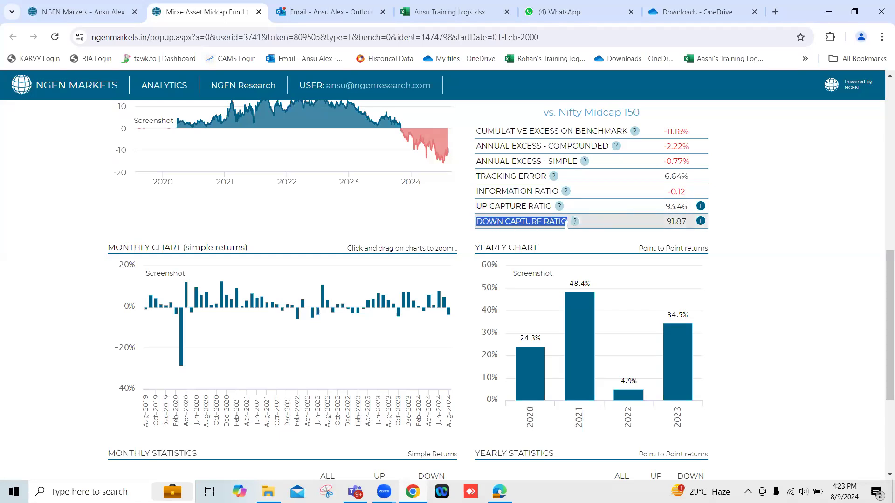
pyautogui.click(701, 224)
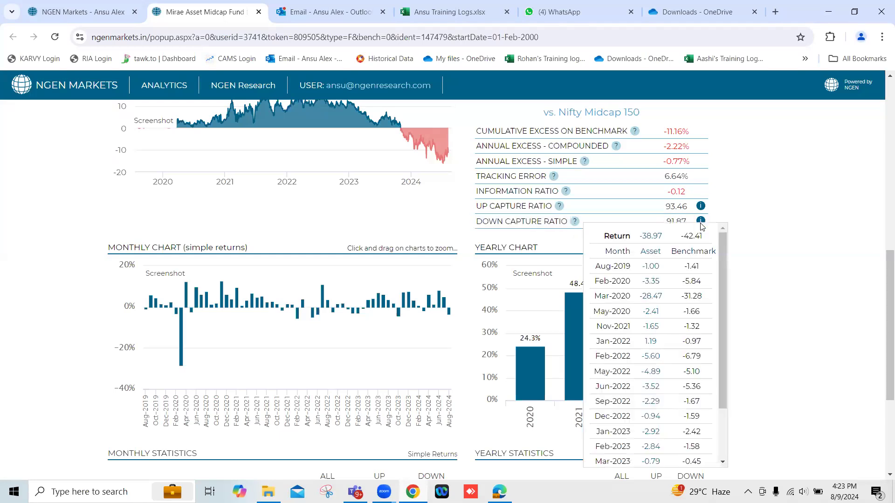
pyautogui.scroll(-1, 756, 237)
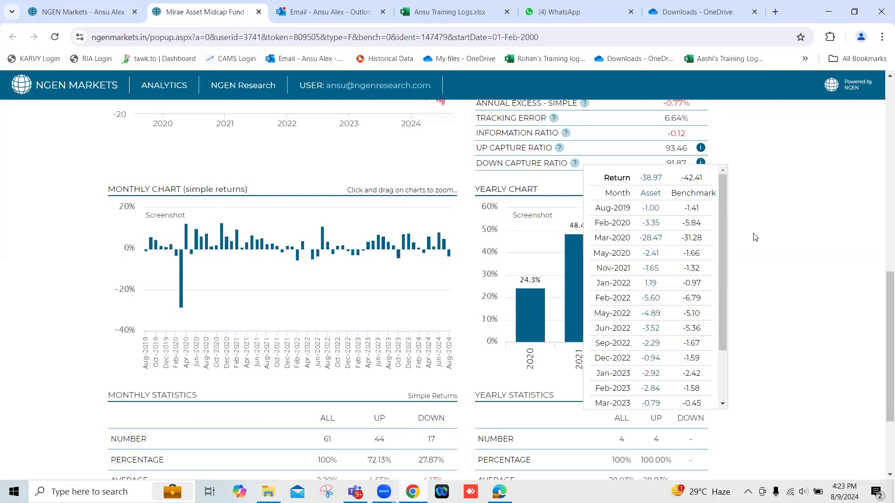
pyautogui.moveTo(594, 287); pyautogui.dragTo(636, 286)
pyautogui.doubleClick(693, 284)
pyautogui.click(650, 282)
pyautogui.doubleClick(650, 281)
# Compare the total returns of the fund and benchmark in the down capture breakdown, then close it.
pyautogui.click(647, 180)
pyautogui.moveTo(647, 180); pyautogui.dragTo(705, 185)
pyautogui.doubleClick(651, 178)
pyautogui.click(794, 183)
# Reopen the down capture breakdown and relate the fund and benchmark totals to the down capture ratio.
pyautogui.doubleClick(676, 164)
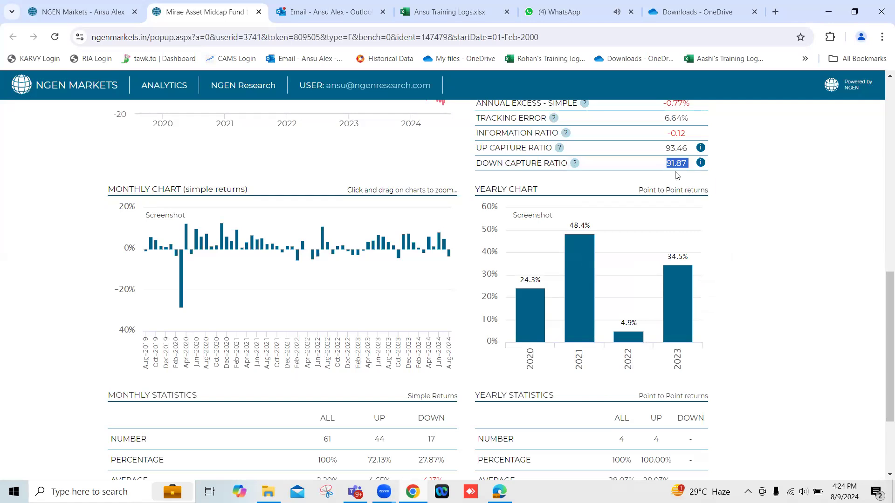
pyautogui.click(701, 164)
pyautogui.doubleClick(650, 175)
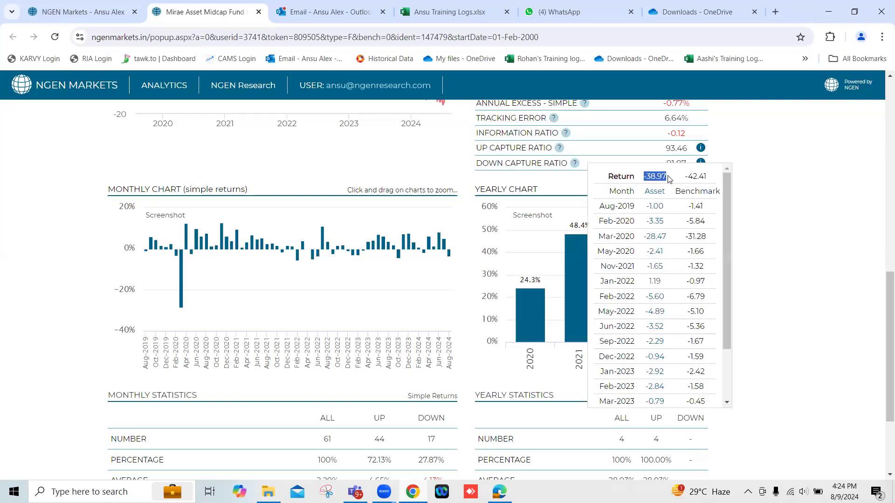
pyautogui.moveTo(684, 177); pyautogui.dragTo(710, 182)
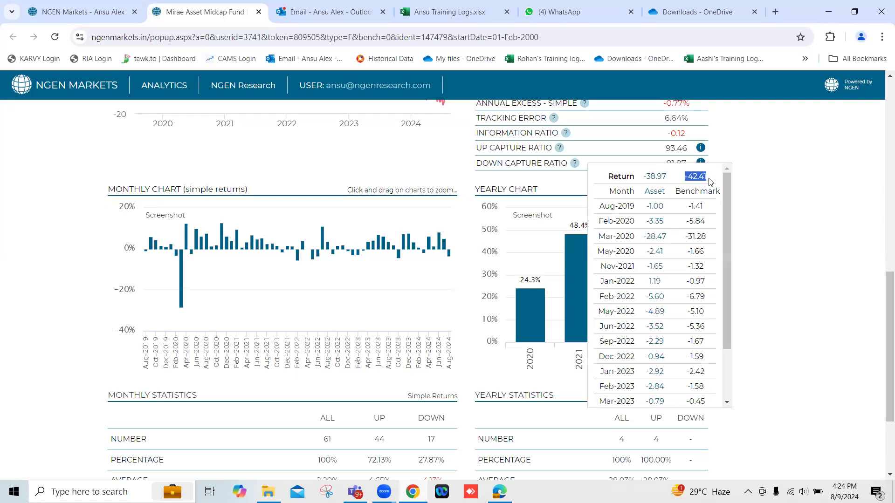
pyautogui.click(769, 164)
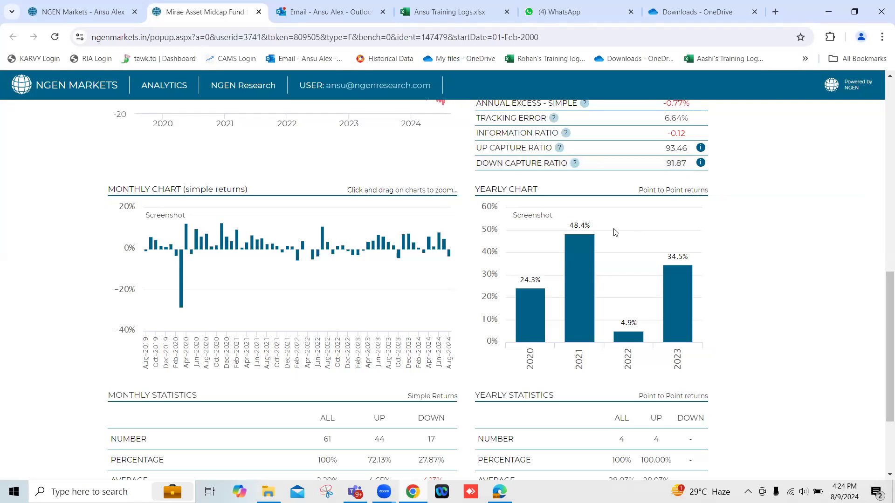
# Save the mid cap fund comparison as a list named "Midcap Aug" and open the saved lists.
pyautogui.scroll(4, 597, 230)
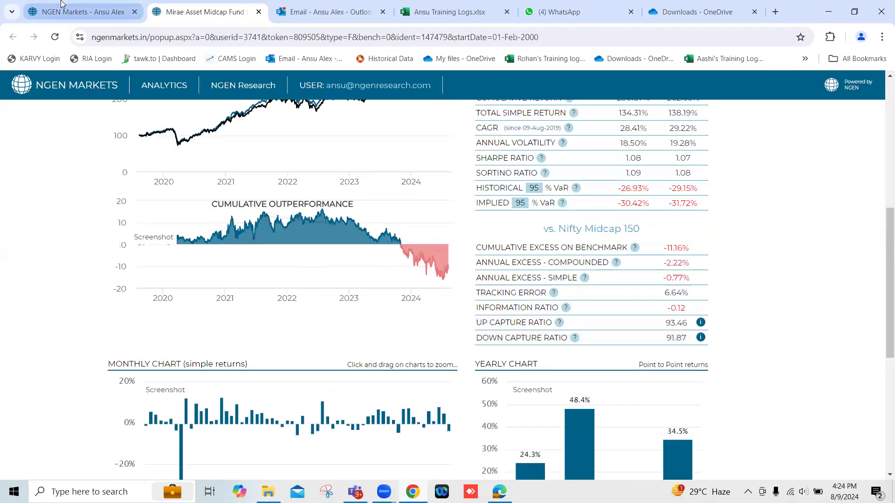
pyautogui.click(63, 4)
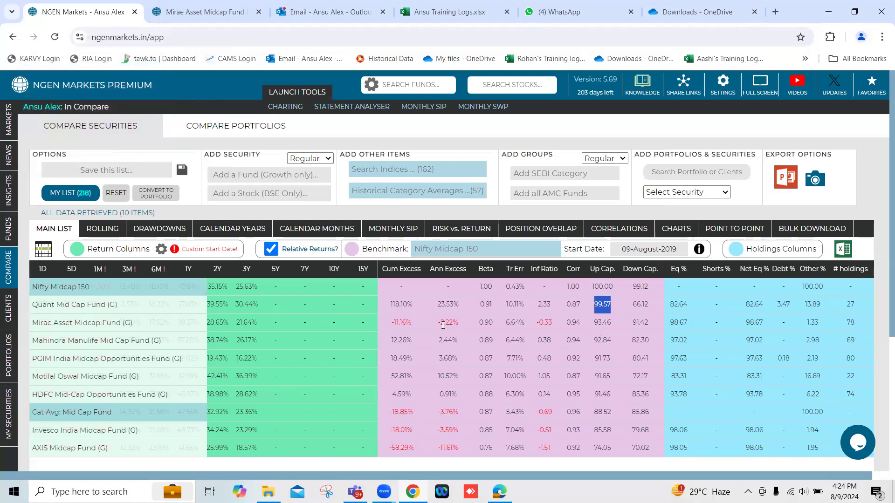
pyautogui.hscroll(-5, 311, 340)
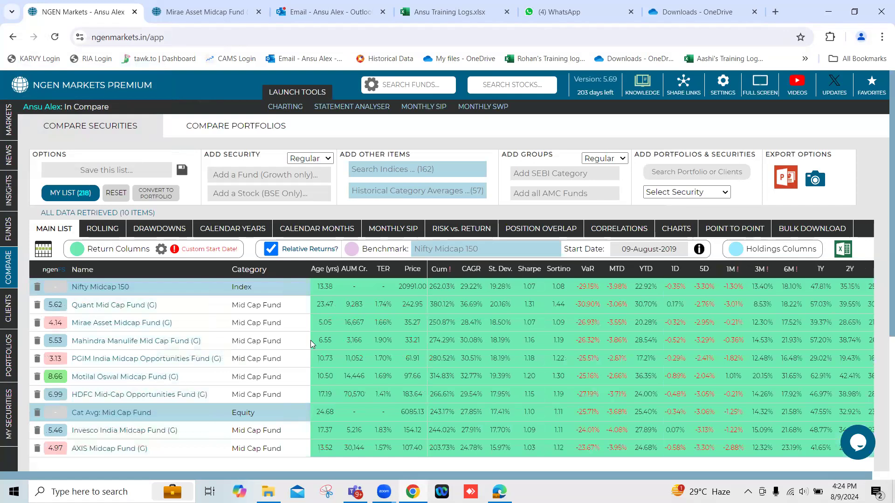
pyautogui.scroll(-1, 310, 340)
pyautogui.scroll(1, 310, 341)
pyautogui.click(107, 169)
pyautogui.write('Midcap ')
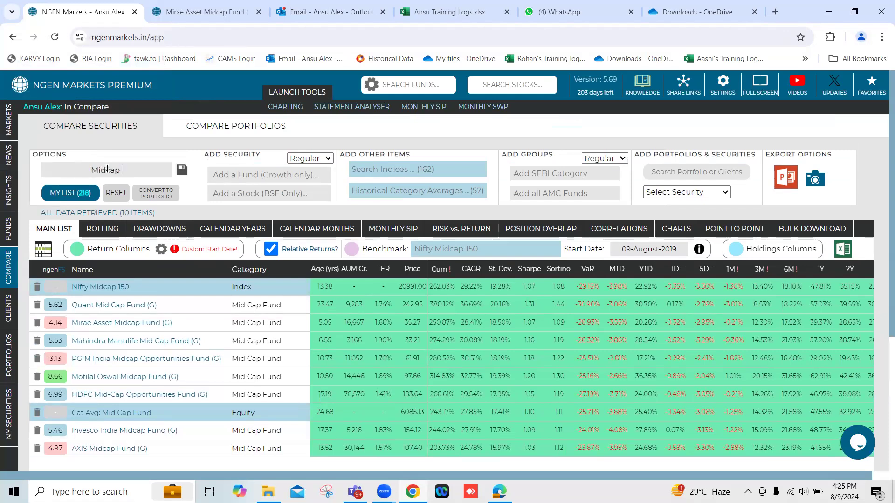
pyautogui.write('Aug')
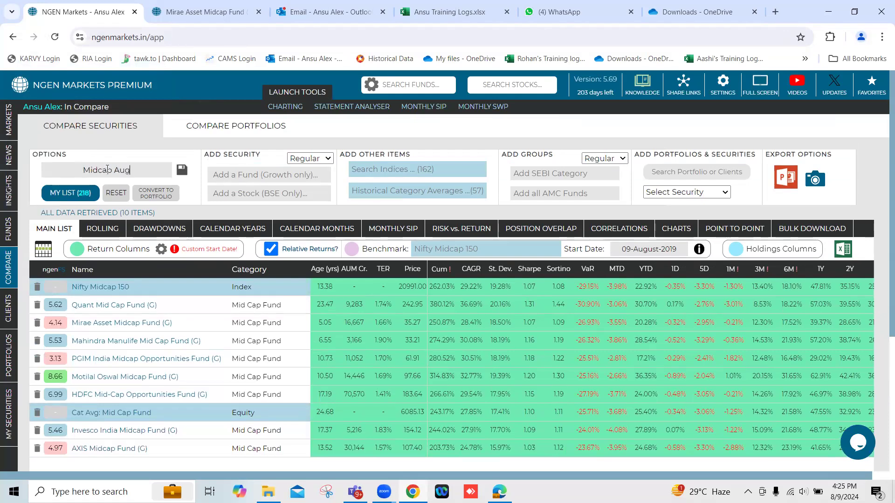
pyautogui.click(181, 170)
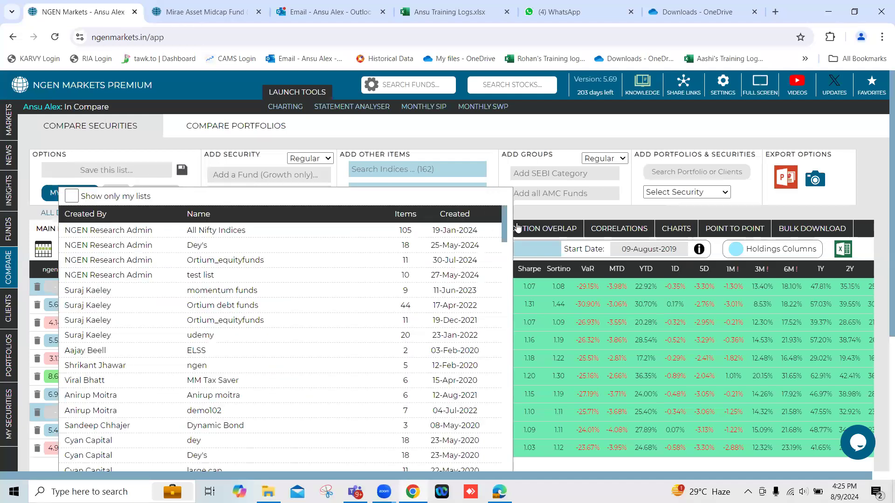
pyautogui.click(573, 214)
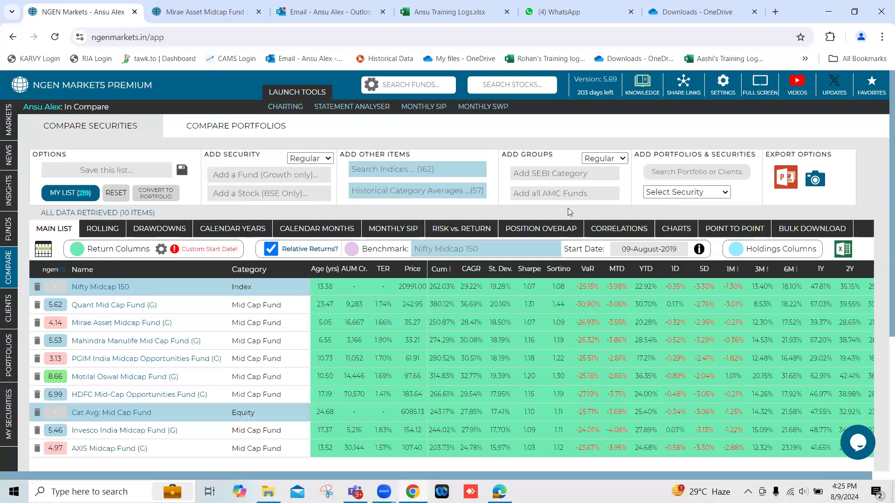
pyautogui.click(69, 194)
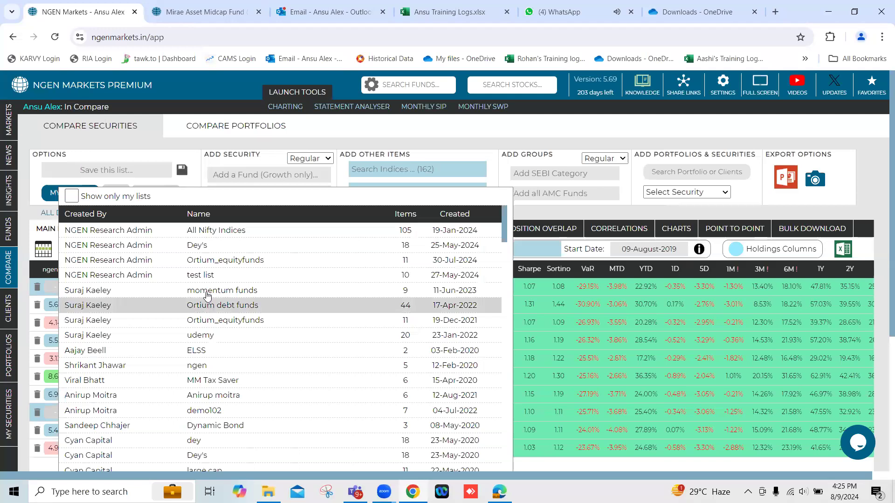
# Close the saved lists, open the Risk vs. Return chart in full screen and compare the risk and return of the plotted mid cap funds.
pyautogui.click(570, 214)
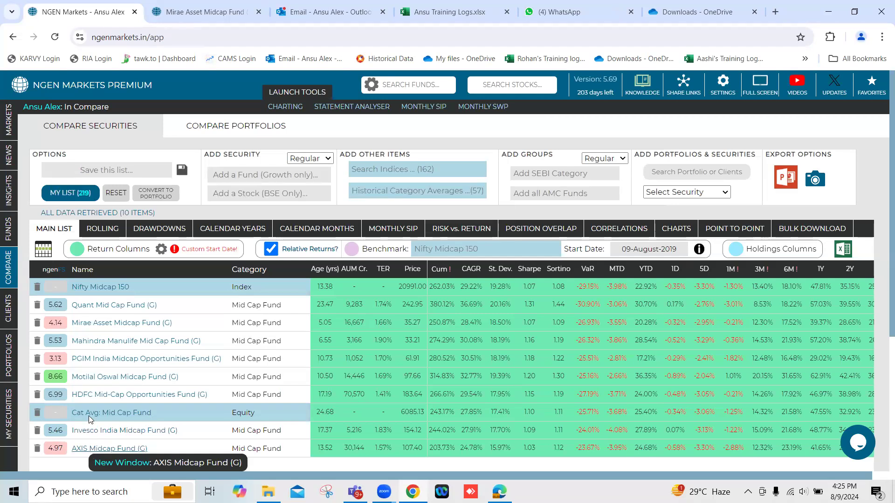
pyautogui.click(453, 229)
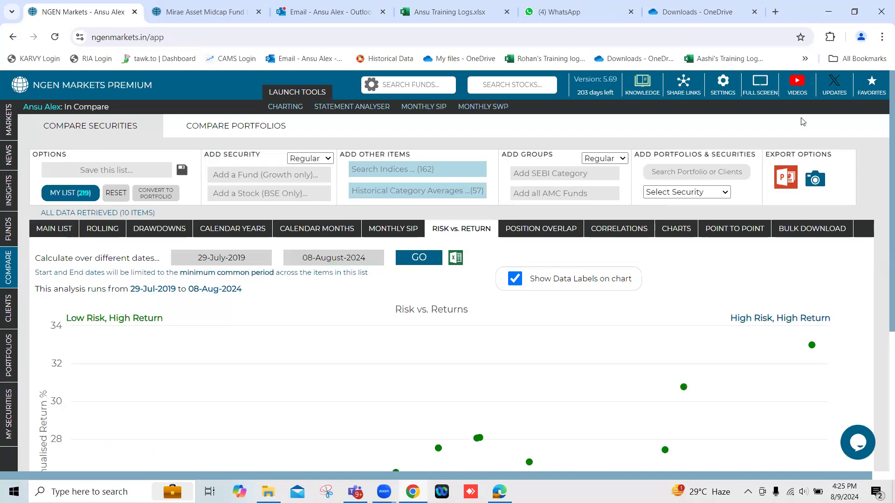
pyautogui.click(759, 85)
pyautogui.scroll(-2, 515, 297)
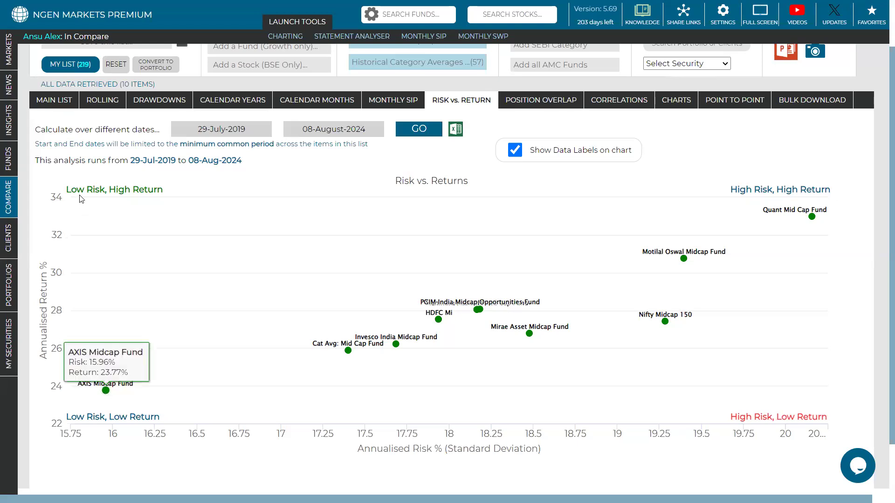
pyautogui.moveTo(127, 368)
pyautogui.moveTo(790, 228)
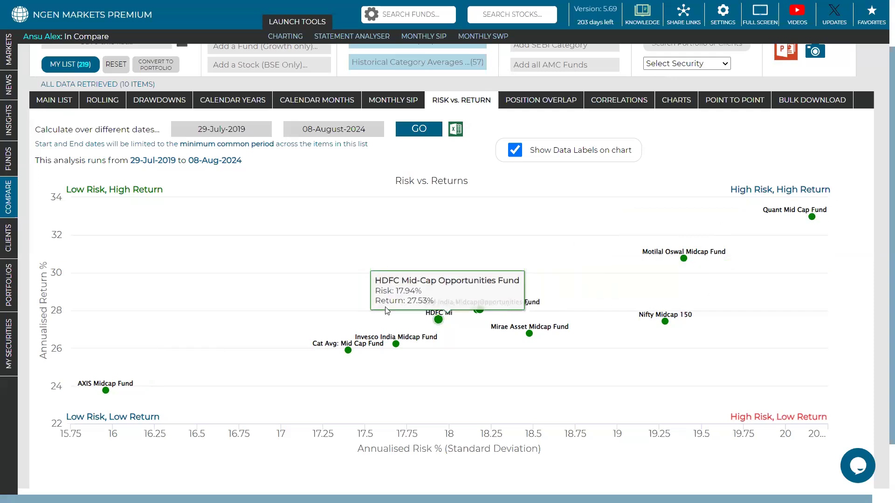
pyautogui.moveTo(547, 338)
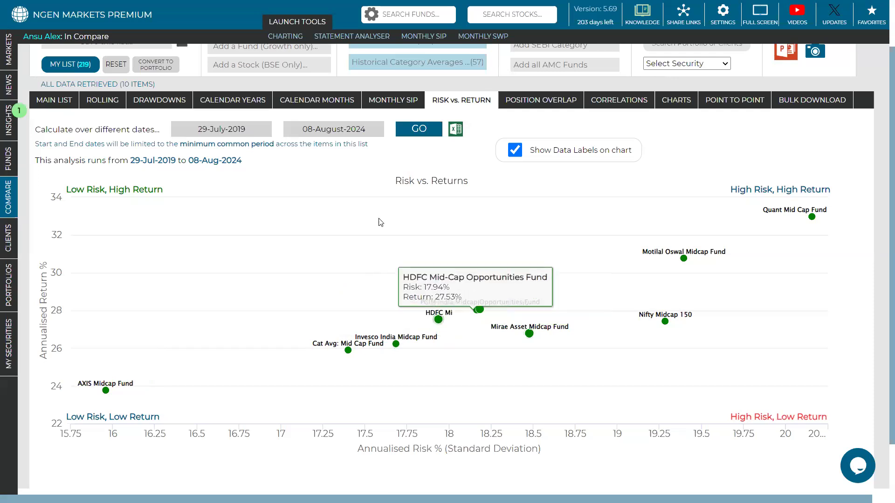
# Recalculate the risk-return chart with the start date 09-August-2021 and inspect Motilal Oswal Midcap Fund's risk and return.
pyautogui.click(260, 129)
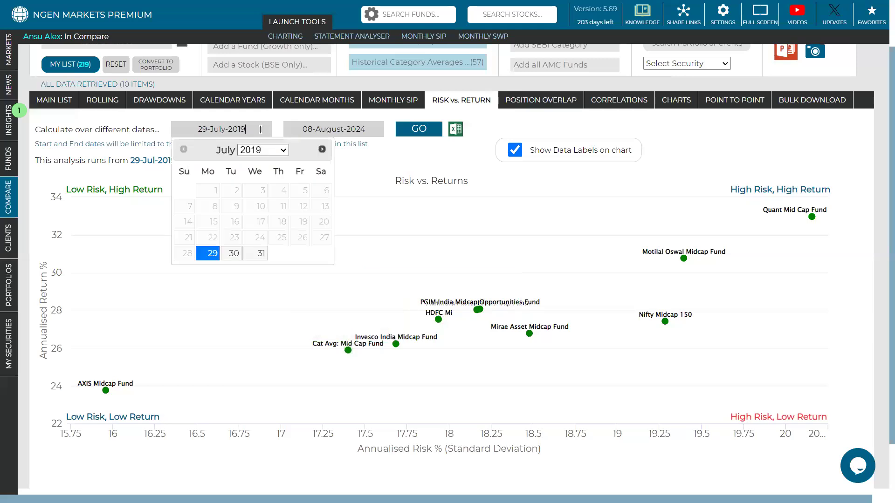
pyautogui.click(269, 151)
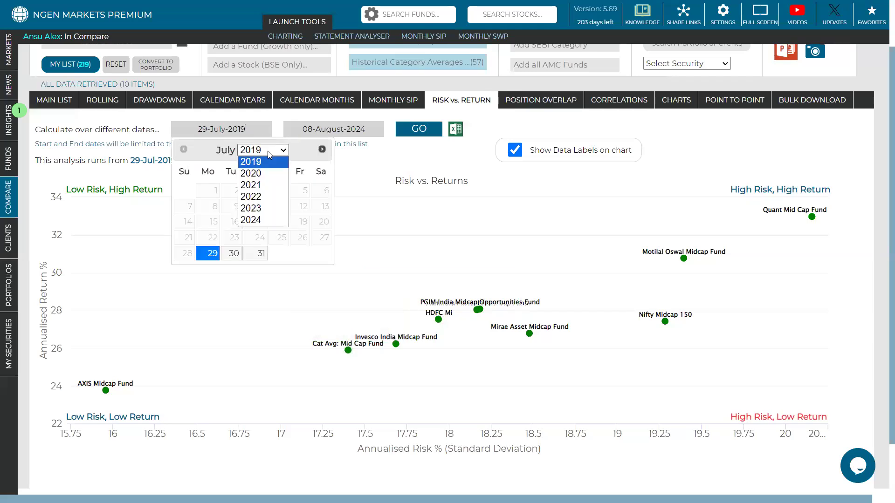
pyautogui.click(270, 185)
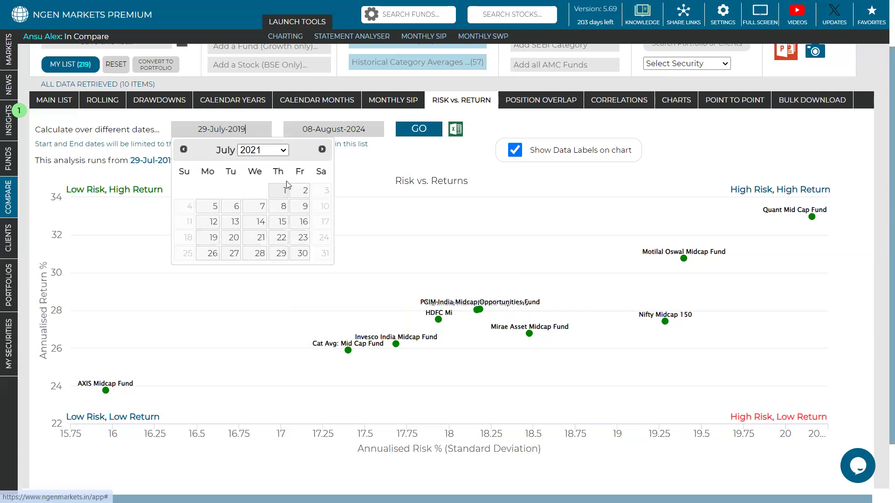
pyautogui.click(322, 149)
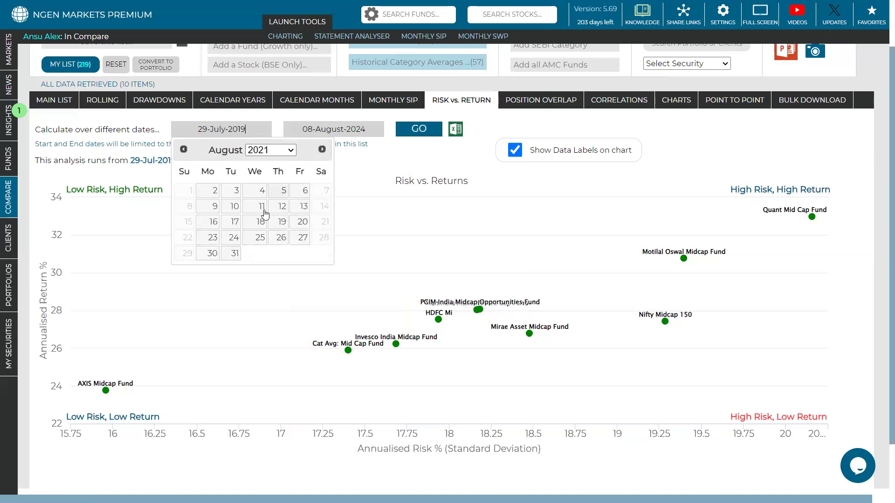
pyautogui.click(211, 210)
pyautogui.click(417, 129)
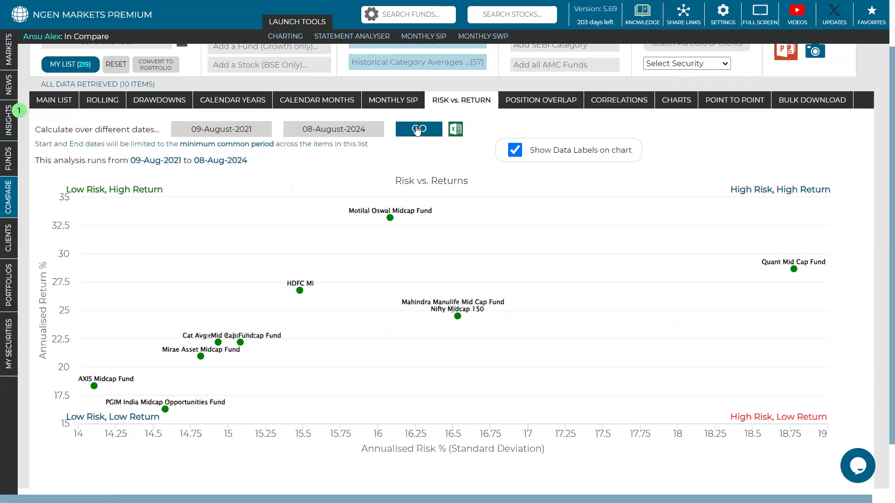
pyautogui.moveTo(390, 219)
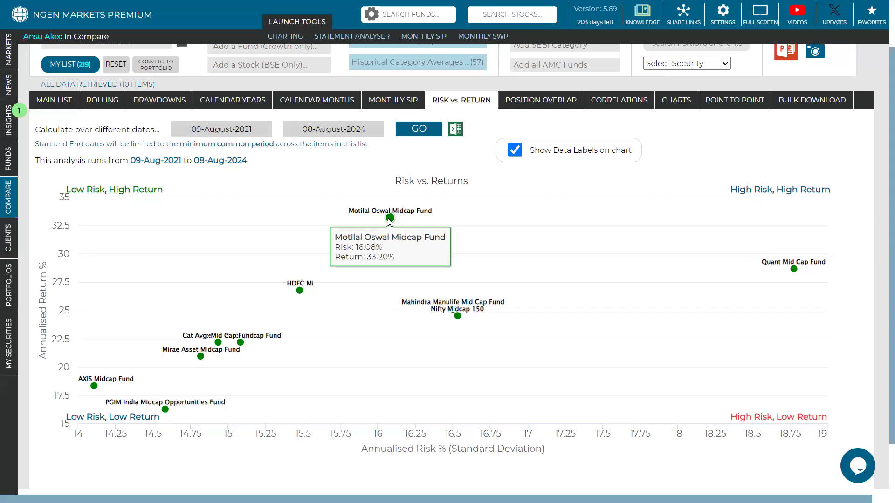
# Change the risk-return start date to 09-August-2023, recalculate the chart and inspect Motilal Oswal Midcap Fund's point.
pyautogui.click(261, 132)
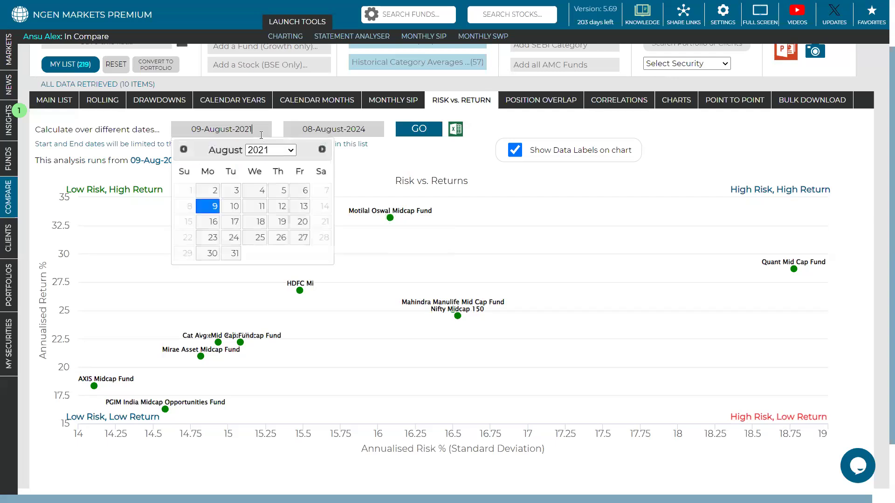
pyautogui.click(271, 152)
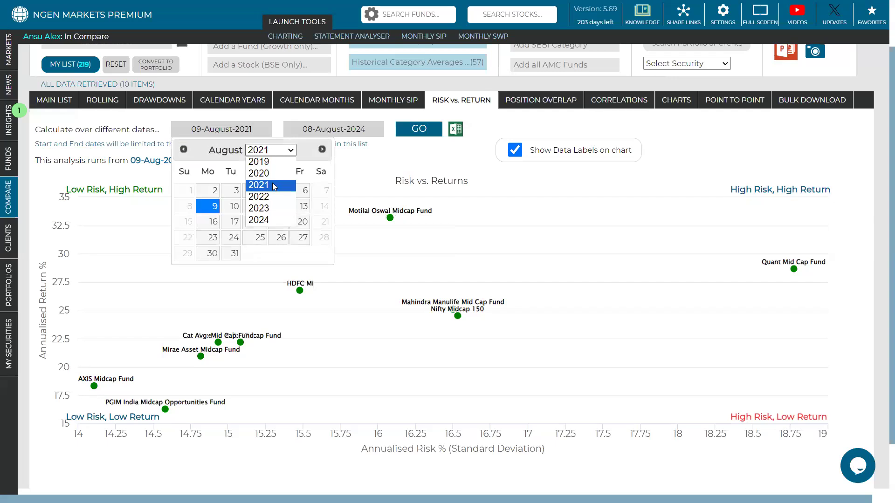
pyautogui.click(275, 208)
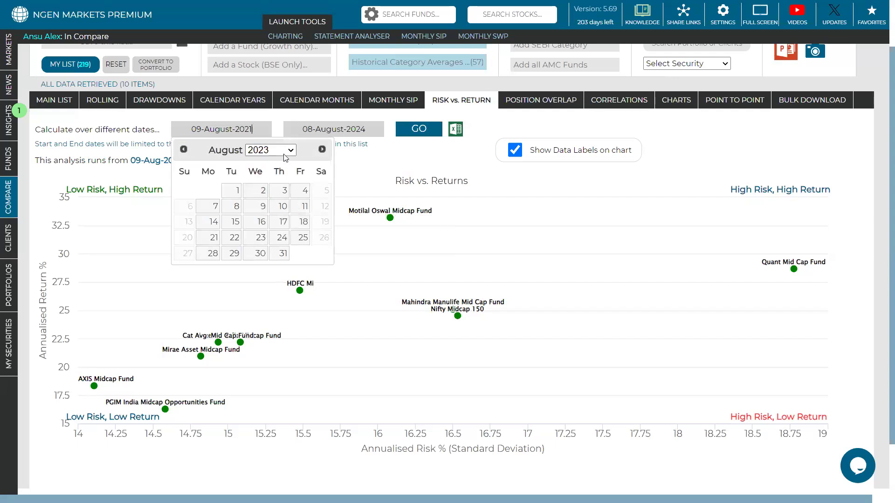
pyautogui.click(260, 207)
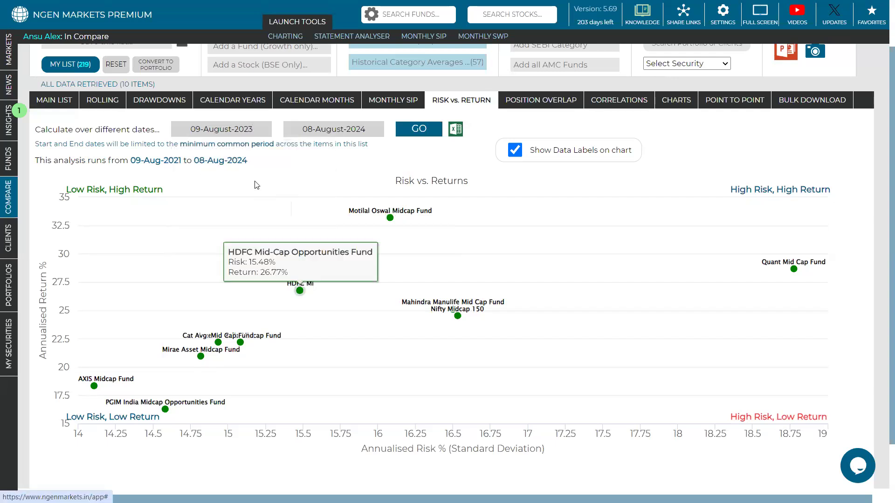
pyautogui.click(408, 132)
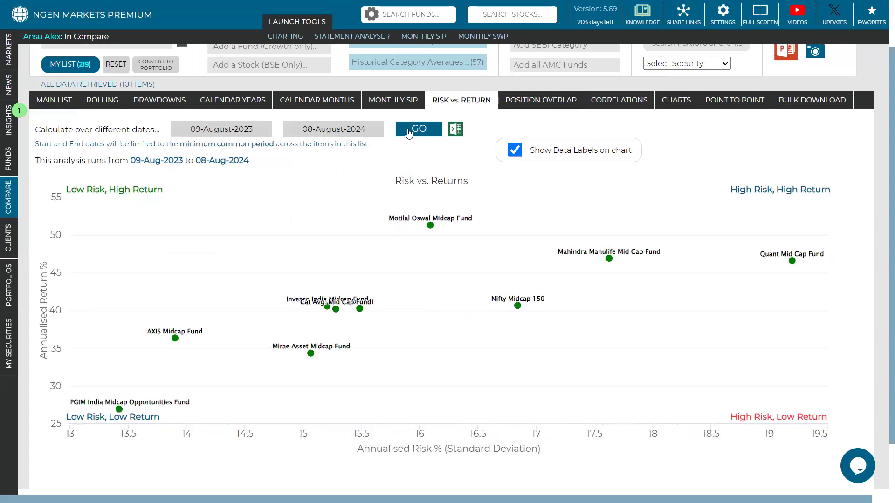
pyautogui.moveTo(429, 226)
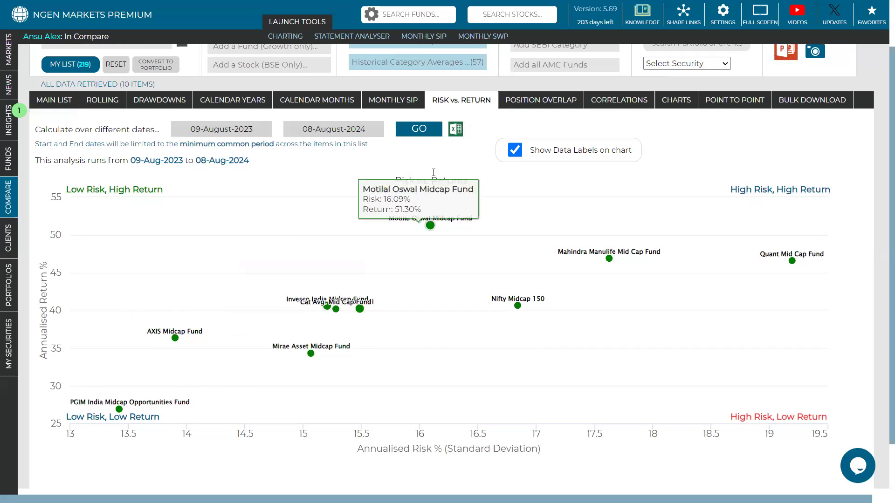
# Export the risk-return data, open the downloaded NGEN-Risk-Return (5).csv and widen the Name column to fit the fund names.
pyautogui.click(456, 131)
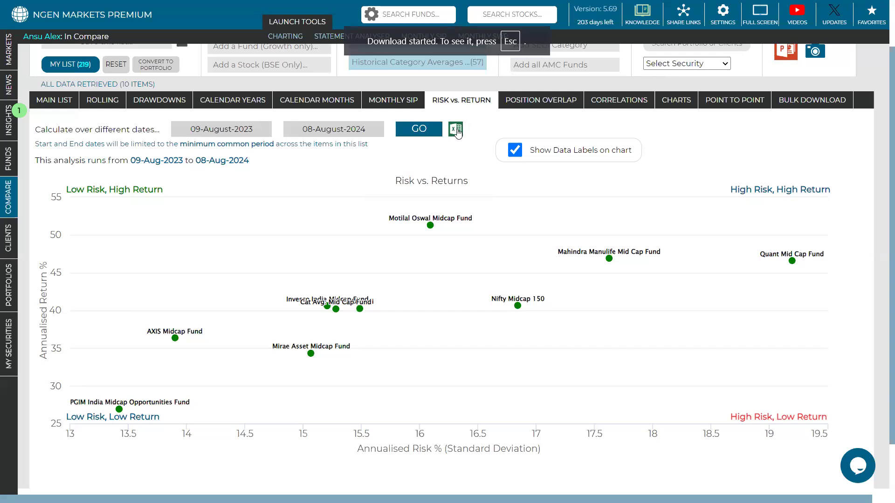
pyautogui.press('Escape')
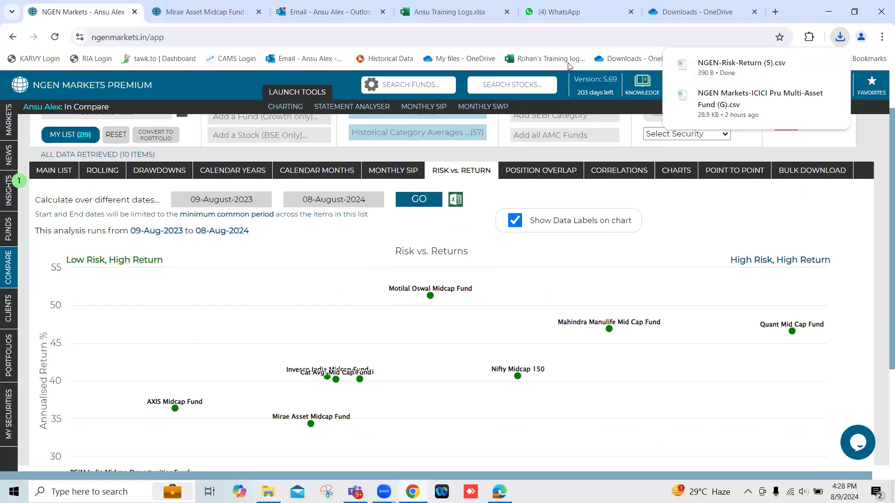
pyautogui.click(720, 69)
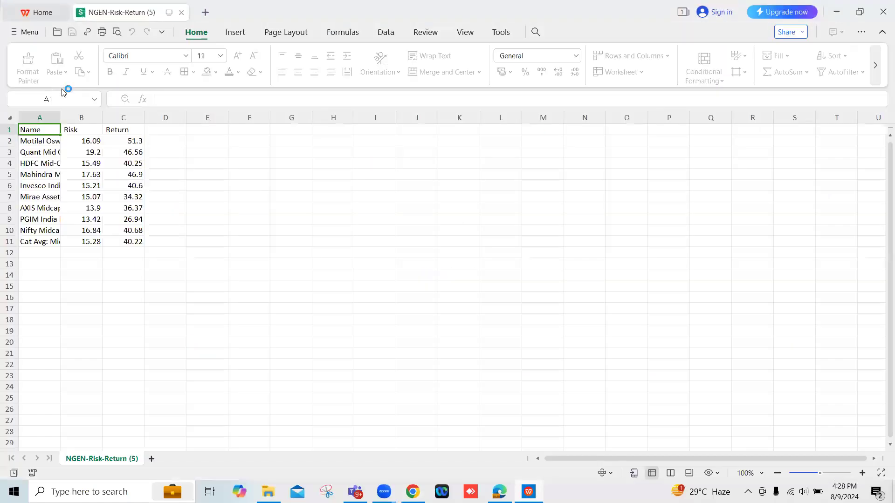
pyautogui.moveTo(61, 135); pyautogui.dragTo(60, 134)
pyautogui.doubleClick(61, 134)
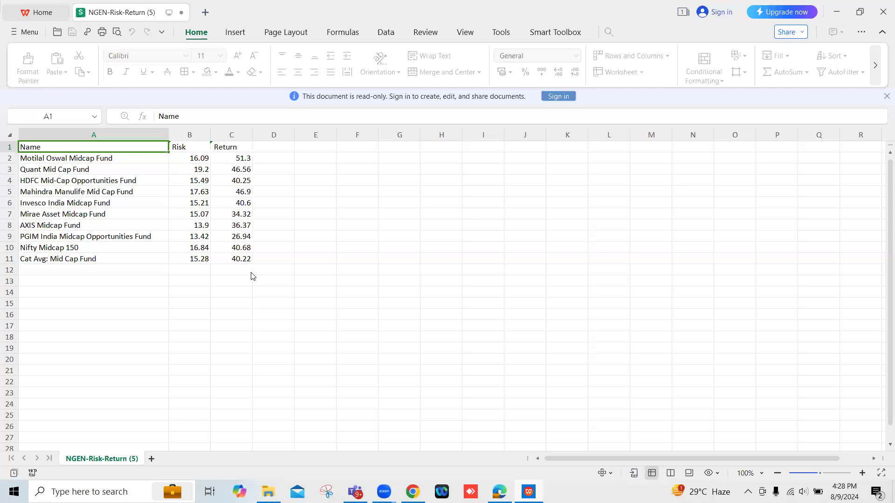
# Switch back to NGEN Markets in Chrome, open the drawdowns analysis in full screen and examine the worst drawdown figures.
pyautogui.hotkey('alt', 'Tab')
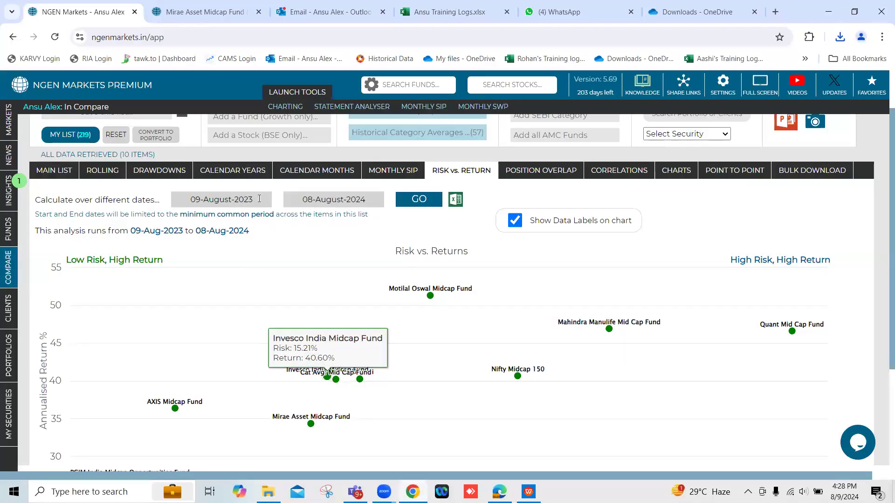
pyautogui.click(152, 173)
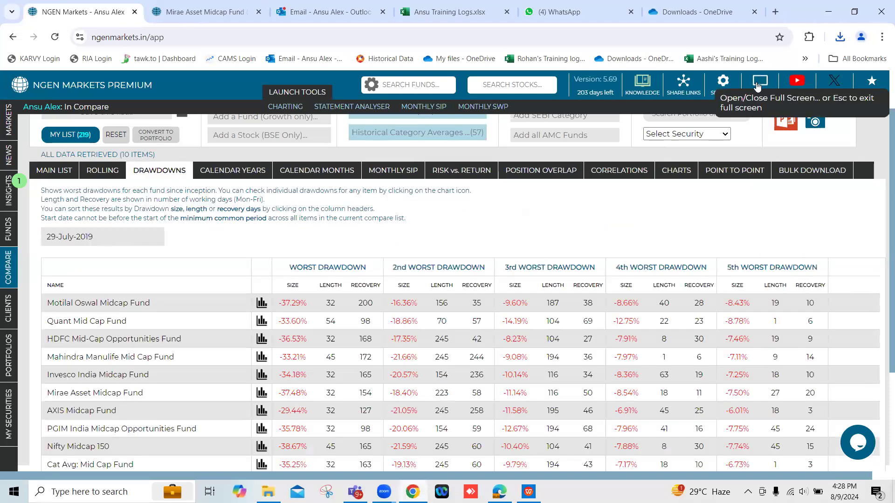
pyautogui.click(757, 81)
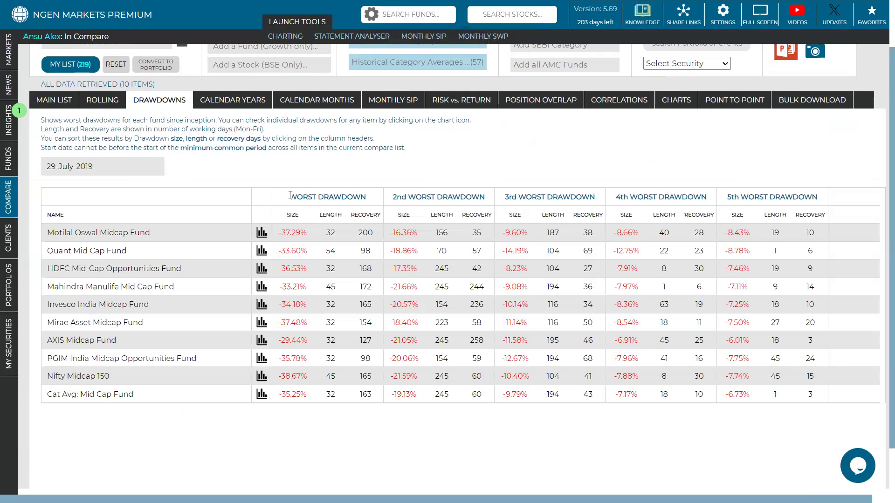
pyautogui.moveTo(290, 195); pyautogui.dragTo(374, 198)
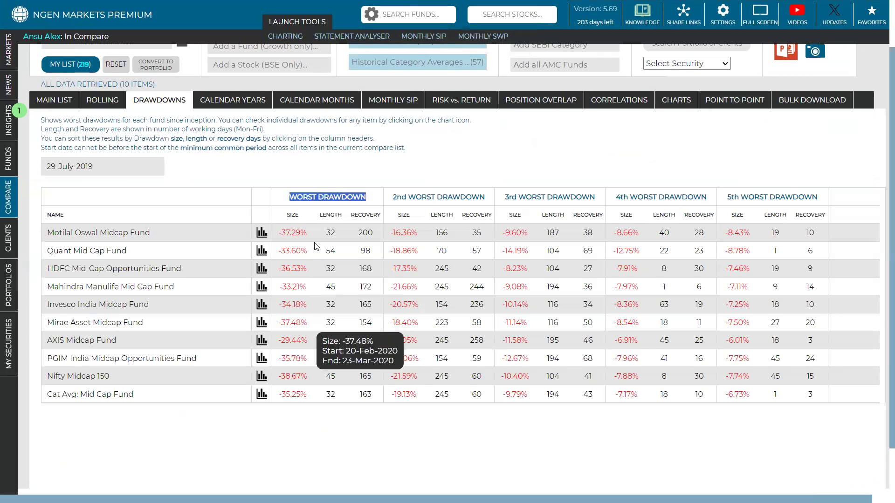
# Check the drawdowns start date against the one used by the Risk vs. Return analysis, and return to the drawdowns.
pyautogui.click(104, 170)
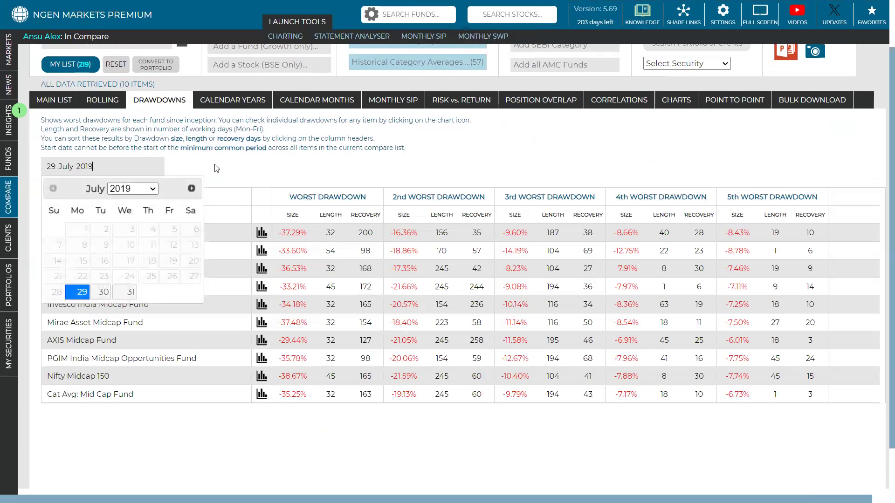
pyautogui.click(216, 168)
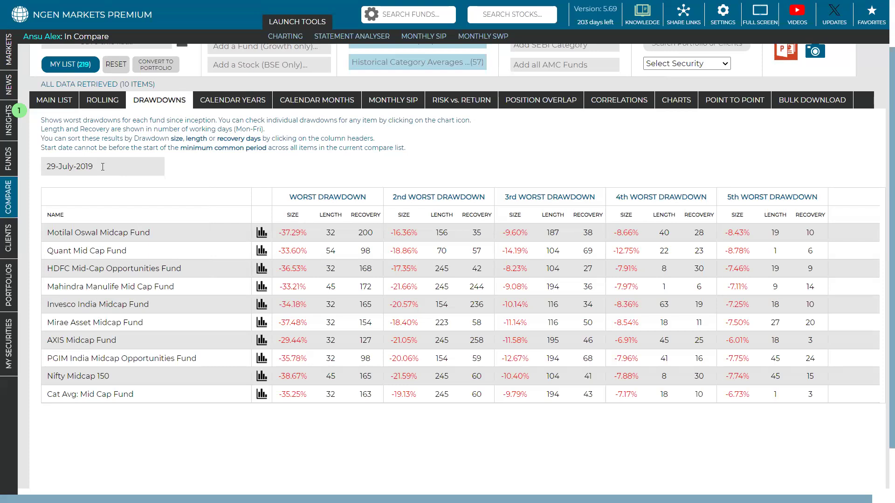
pyautogui.click(464, 104)
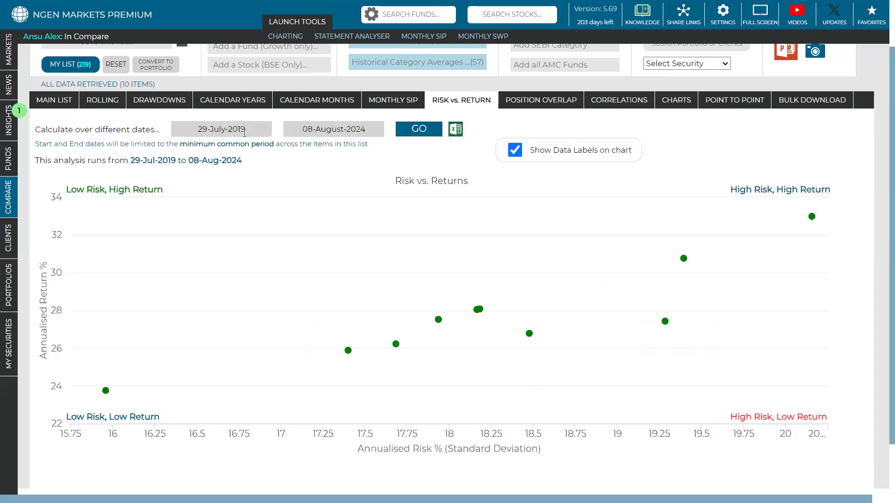
pyautogui.click(149, 99)
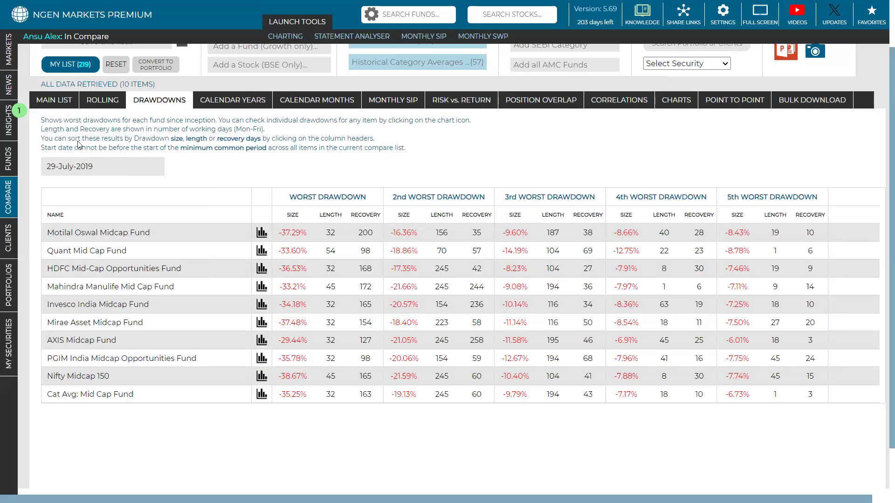
# Sort the main comparison list by fund age, youngest first, and check the age of Mirae Asset Midcap Fund.
pyautogui.click(54, 99)
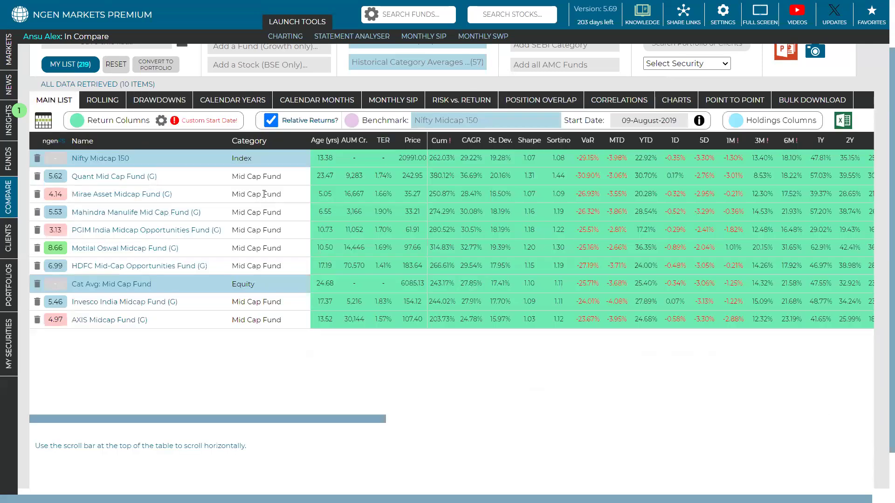
pyautogui.click(326, 141)
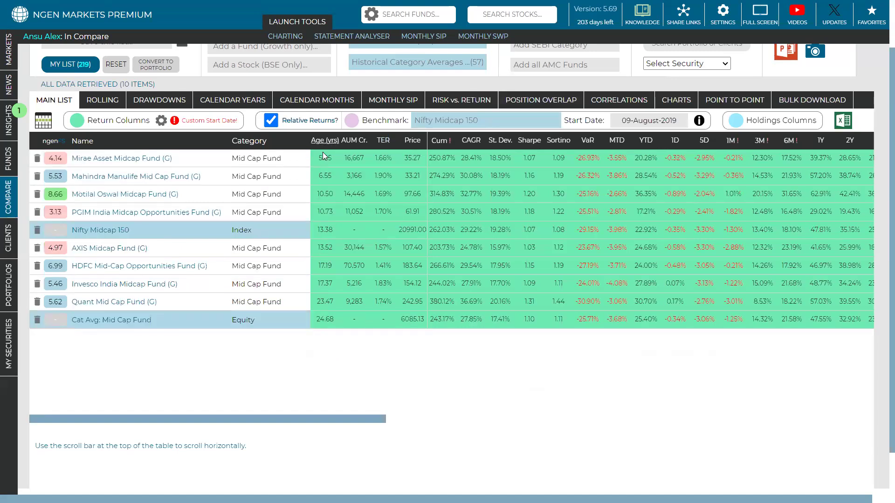
pyautogui.moveTo(316, 161); pyautogui.dragTo(333, 160)
# Reopen the drawdowns analysis, review the years available for its start date, and close the calendar without choosing another date.
pyautogui.click(150, 106)
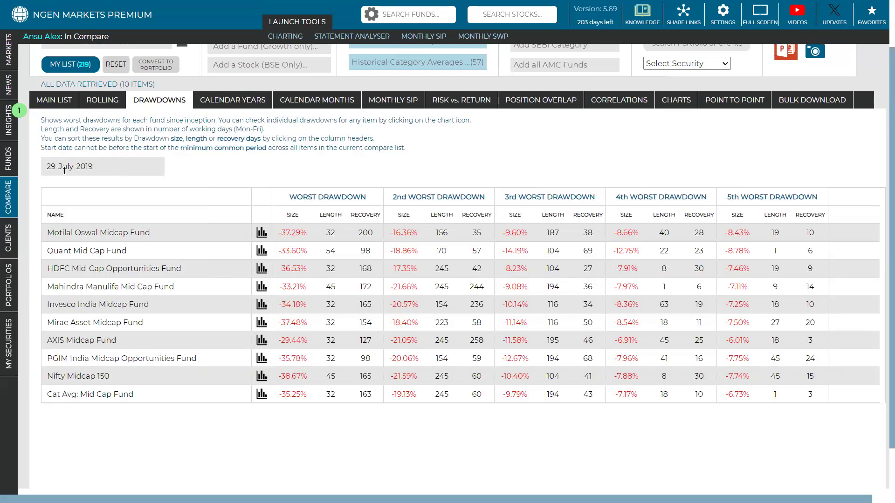
pyautogui.click(95, 166)
pyautogui.click(144, 190)
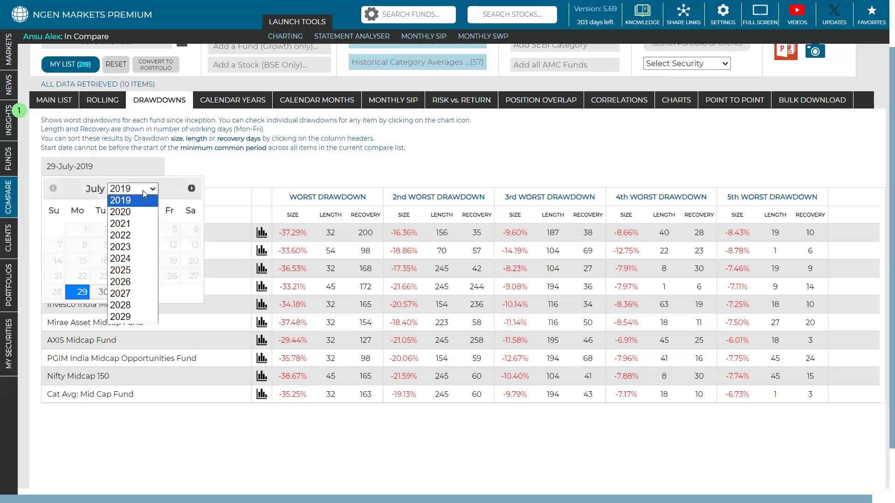
pyautogui.click(142, 190)
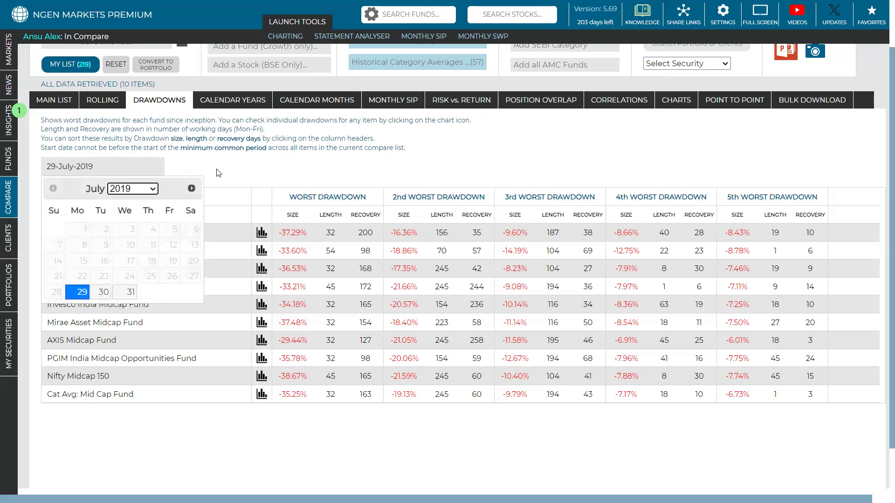
pyautogui.click(211, 192)
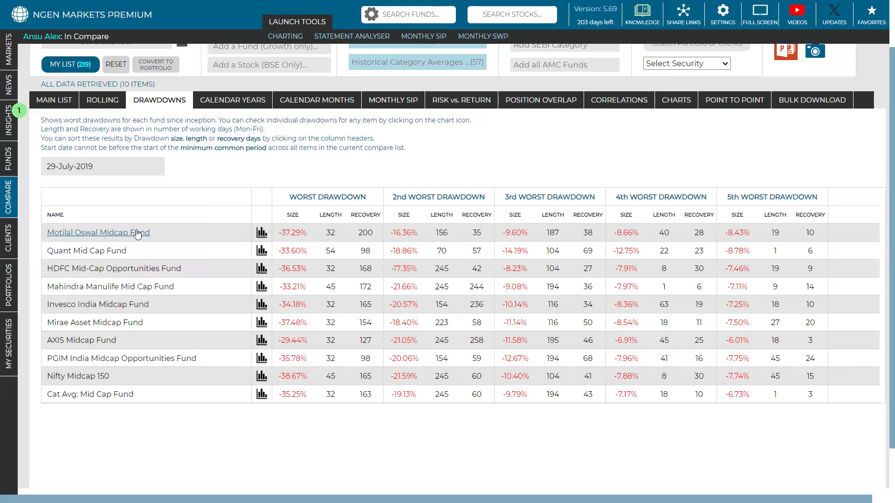
# Open the drawdown chart of Motilal Oswal Midcap Fund and examine its worst drawdown's loss, start and end prices, and dates.
pyautogui.click(262, 233)
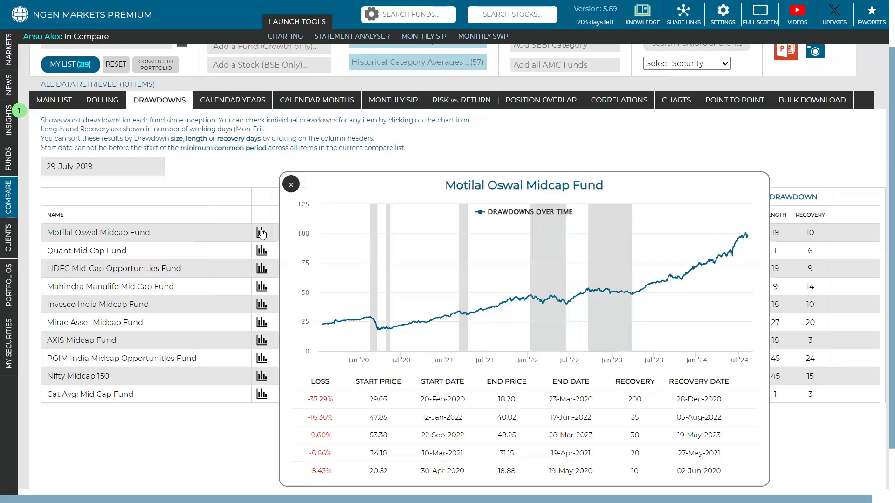
pyautogui.scroll(-1, 454, 154)
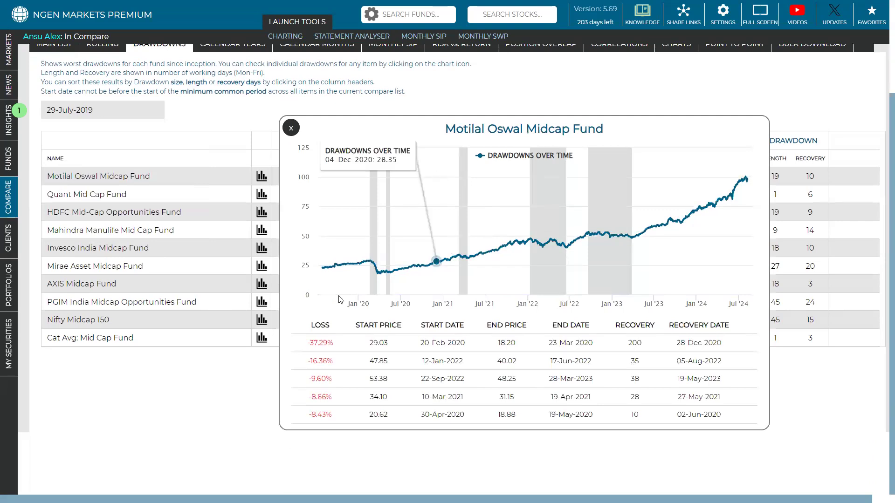
pyautogui.doubleClick(321, 343)
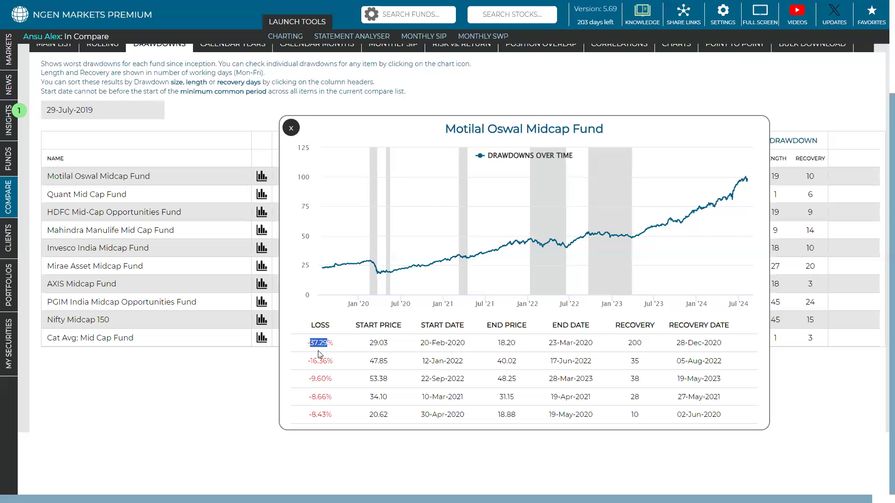
pyautogui.doubleClick(379, 343)
pyautogui.doubleClick(506, 344)
pyautogui.moveTo(420, 343); pyautogui.dragTo(468, 347)
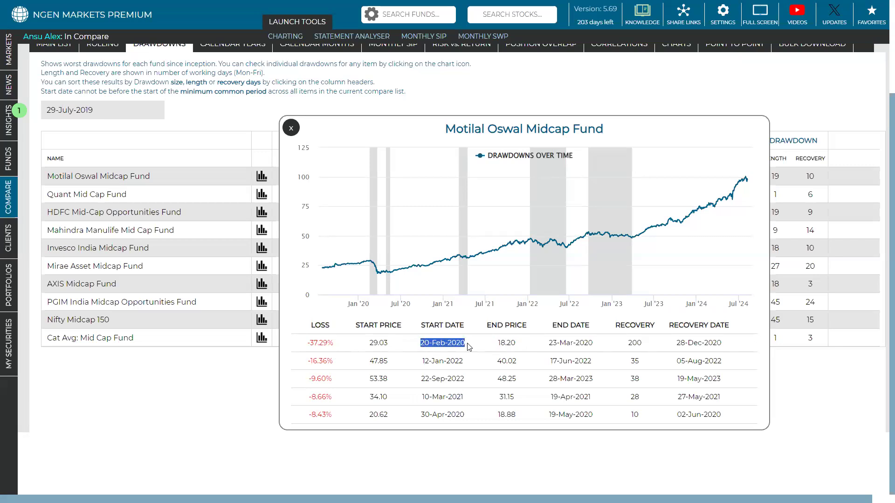
pyautogui.moveTo(548, 347); pyautogui.dragTo(602, 352)
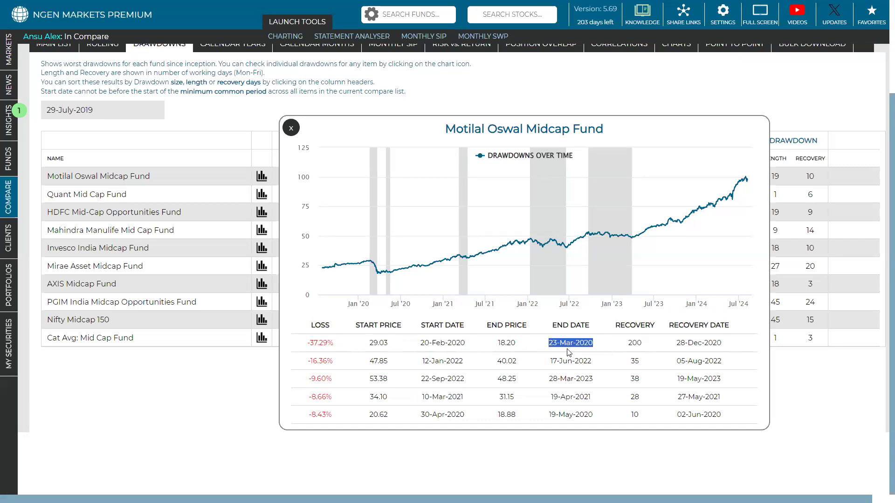
# Review the recovery days and recovery date of Motilal Oswal Midcap Fund's worst drawdown against its start price.
pyautogui.doubleClick(379, 344)
pyautogui.doubleClick(507, 344)
pyautogui.moveTo(549, 343); pyautogui.dragTo(602, 347)
pyautogui.doubleClick(635, 344)
pyautogui.doubleClick(319, 344)
pyautogui.click(633, 345)
pyautogui.doubleClick(633, 342)
pyautogui.moveTo(369, 343); pyautogui.dragTo(394, 347)
pyautogui.moveTo(677, 345); pyautogui.dragTo(729, 350)
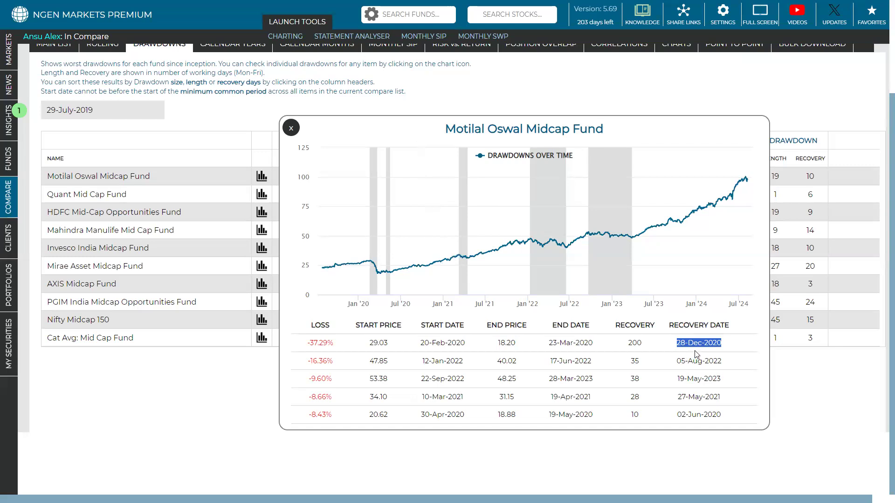
# Zoom the drawdown chart into about April 2020 to February 2021, check the recovery day counts, and close the chart.
pyautogui.moveTo(425, 269); pyautogui.dragTo(451, 269)
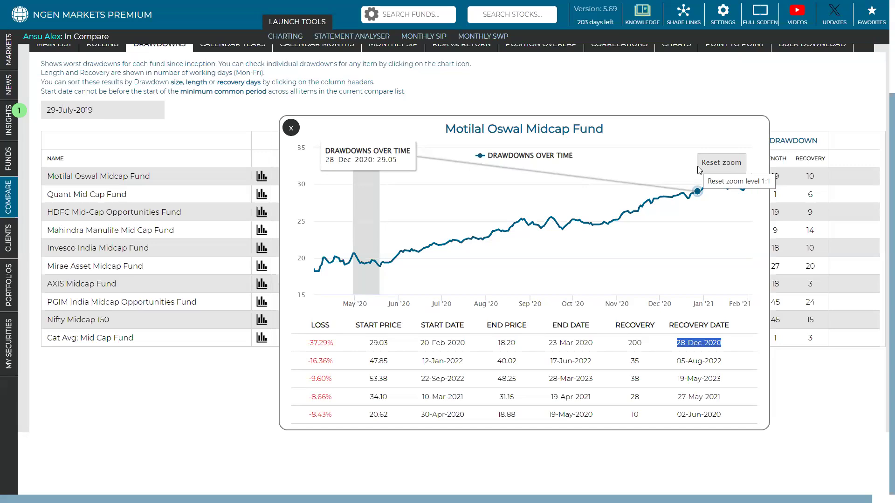
pyautogui.click(650, 357)
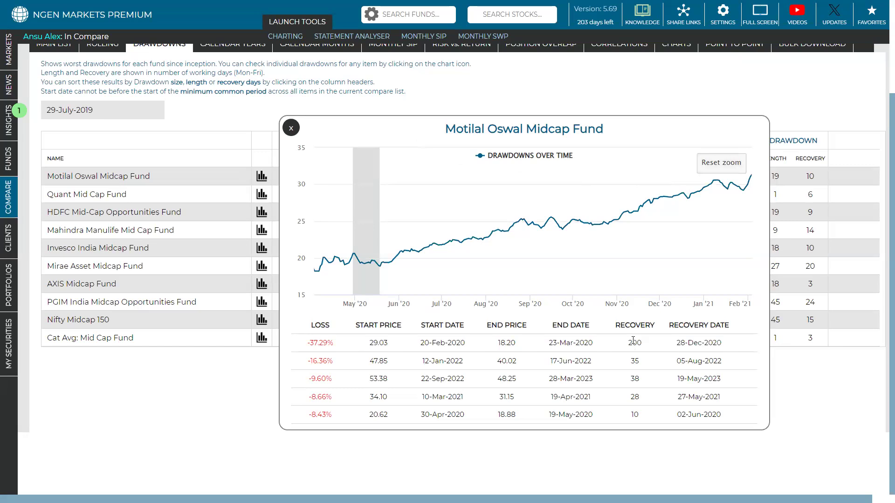
pyautogui.doubleClick(634, 342)
pyautogui.click(630, 382)
pyautogui.moveTo(630, 382); pyautogui.dragTo(642, 383)
pyautogui.click(291, 129)
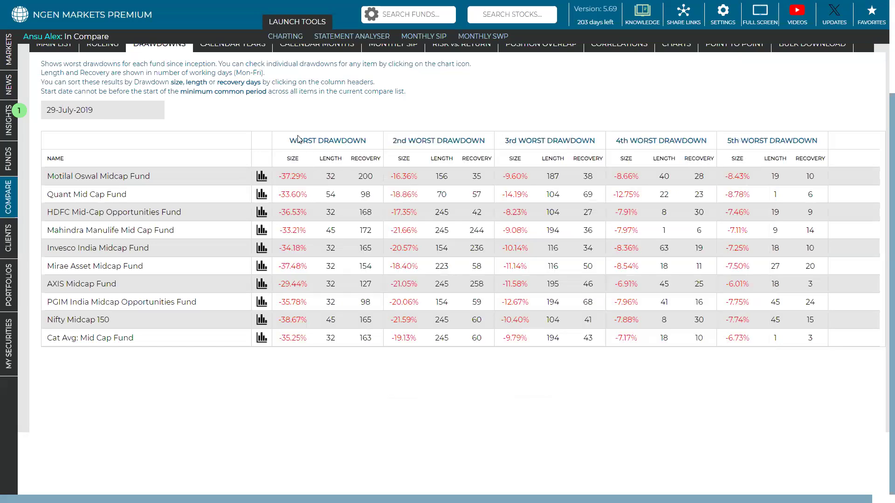
# Check Motilal Oswal Midcap Fund's worst drawdown size and length in the table against the start and end dates in its chart.
pyautogui.moveTo(289, 140); pyautogui.dragTo(367, 146)
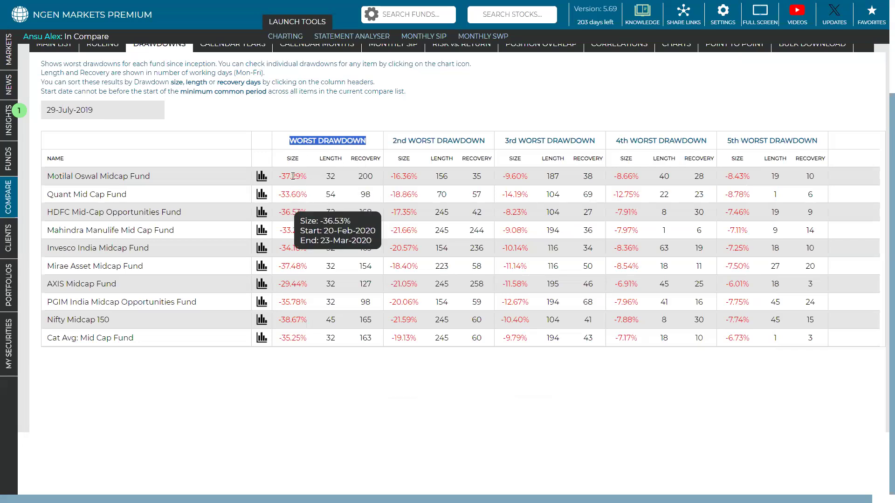
pyautogui.moveTo(279, 176); pyautogui.dragTo(307, 177)
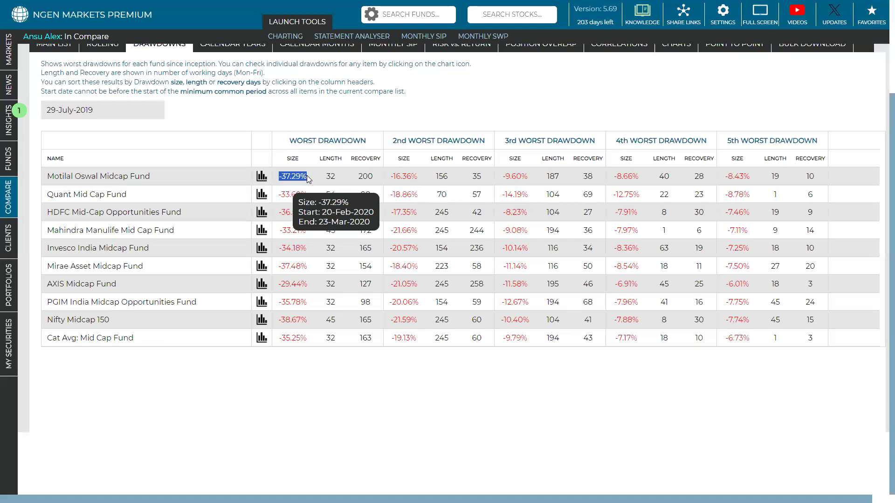
pyautogui.doubleClick(329, 177)
pyautogui.click(260, 178)
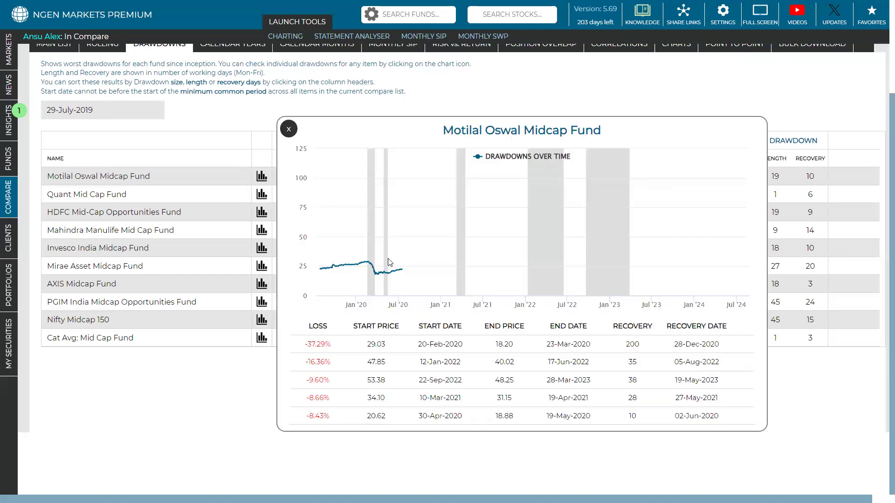
pyautogui.moveTo(417, 344); pyautogui.dragTo(467, 353)
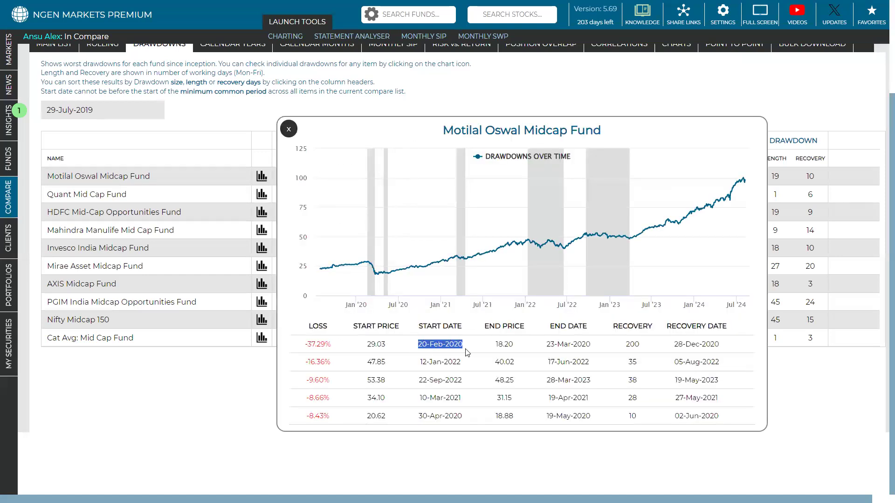
pyautogui.moveTo(545, 344); pyautogui.dragTo(594, 350)
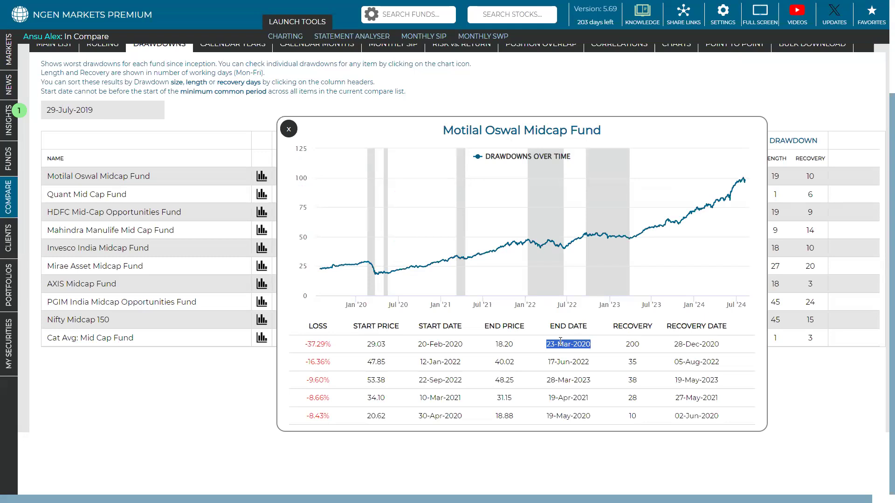
pyautogui.click(287, 131)
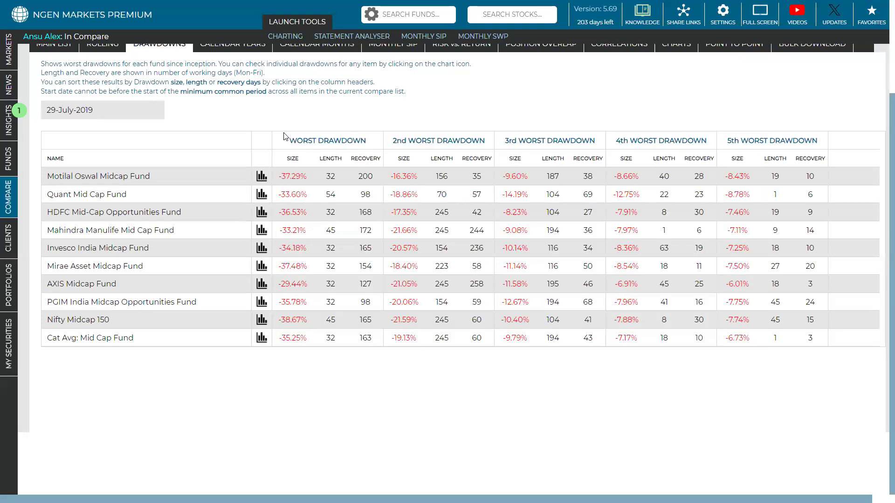
pyautogui.doubleClick(332, 176)
# Open the rolling returns analysis of the compared funds and examine its rolling window setting.
pyautogui.scroll(2, 364, 161)
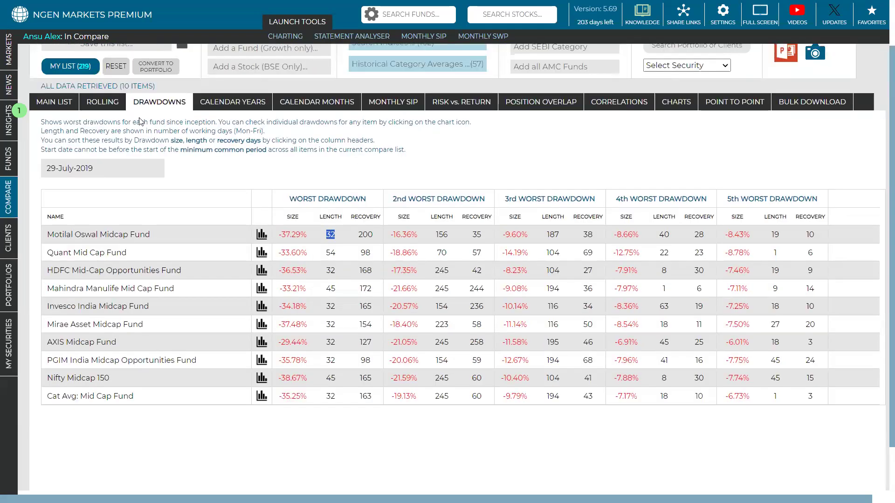
pyautogui.click(99, 103)
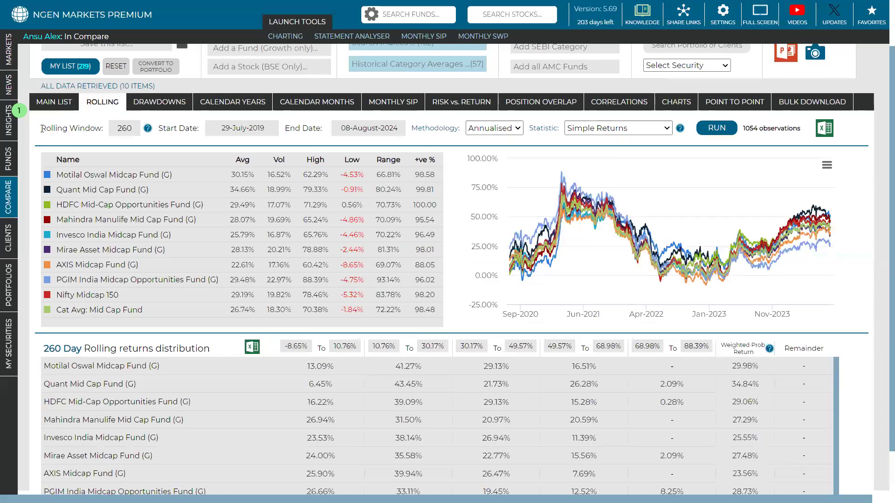
pyautogui.doubleClick(43, 129)
pyautogui.moveTo(75, 130); pyautogui.dragTo(105, 132)
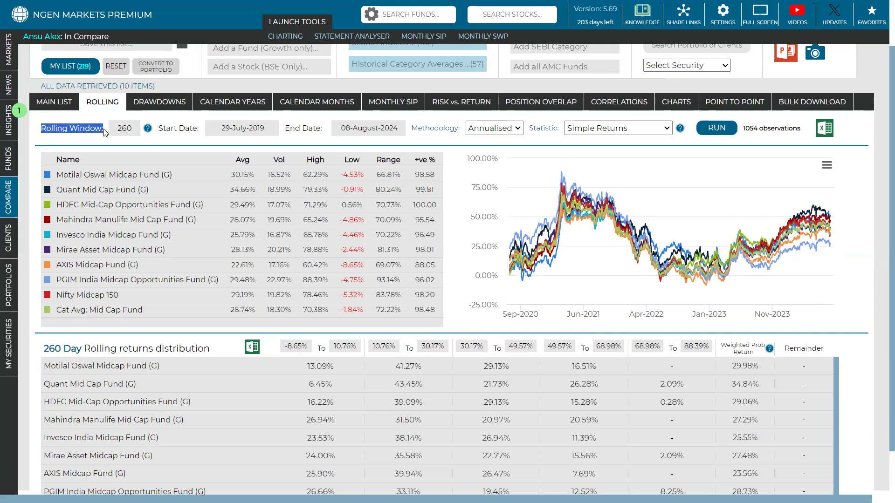
pyautogui.doubleClick(124, 131)
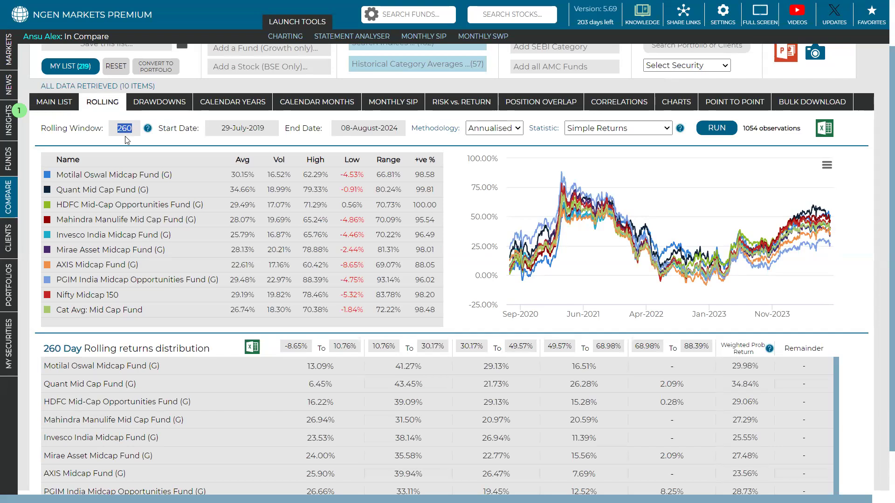
pyautogui.moveTo(41, 128); pyautogui.dragTo(102, 125)
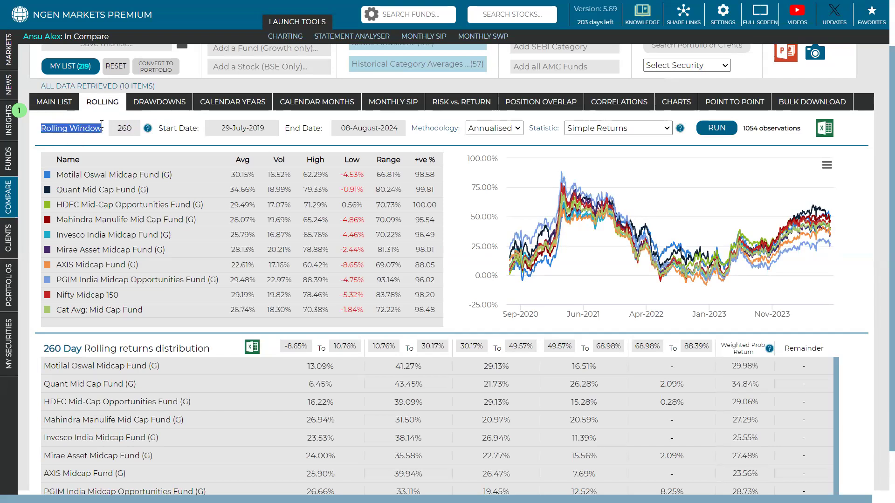
pyautogui.click(125, 130)
pyautogui.doubleClick(125, 130)
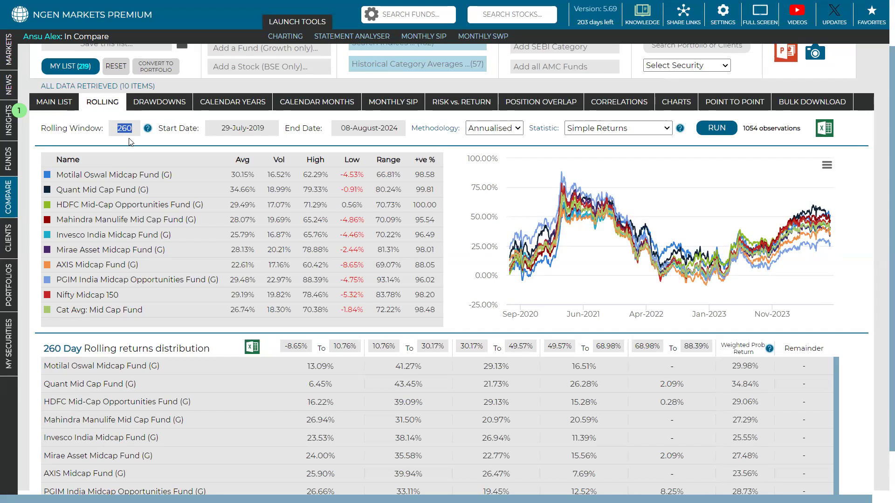
# Sort the rolling returns table by average return, highest first, and check the rolling window length.
pyautogui.click(242, 162)
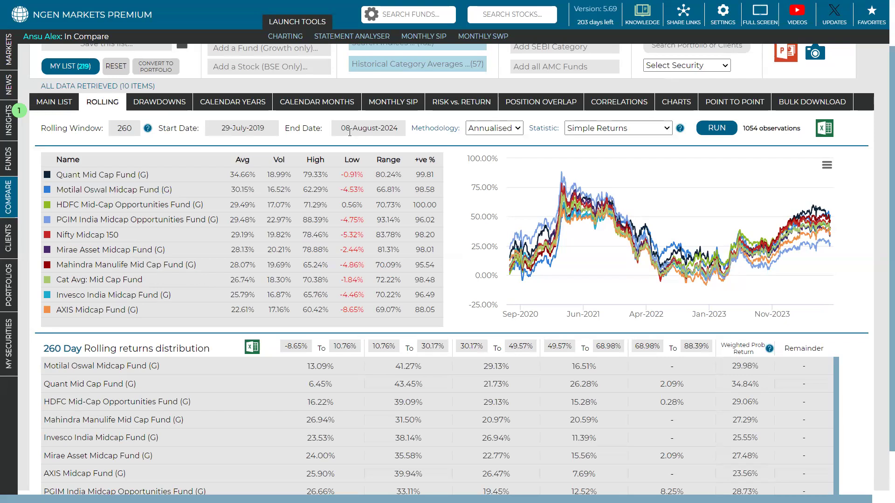
pyautogui.moveTo(116, 130); pyautogui.dragTo(131, 130)
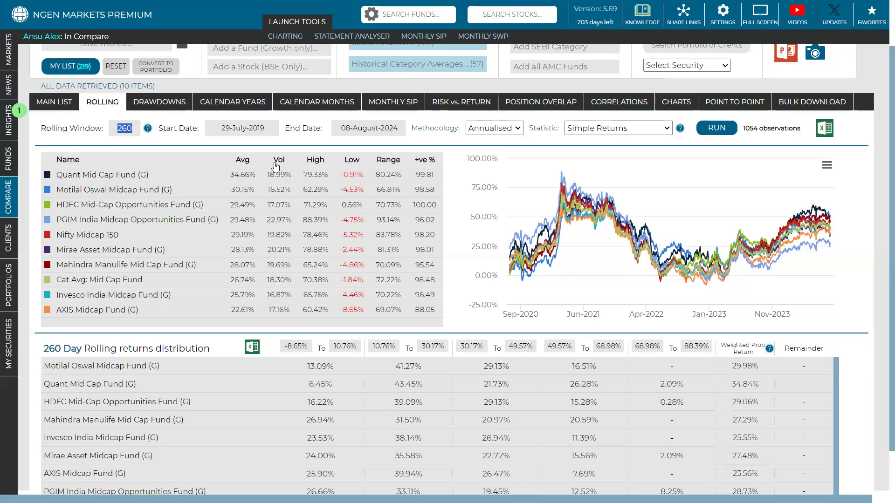
# Rank the funds by highest rolling return, and by lowest rolling return with the worst fund first.
pyautogui.click(316, 160)
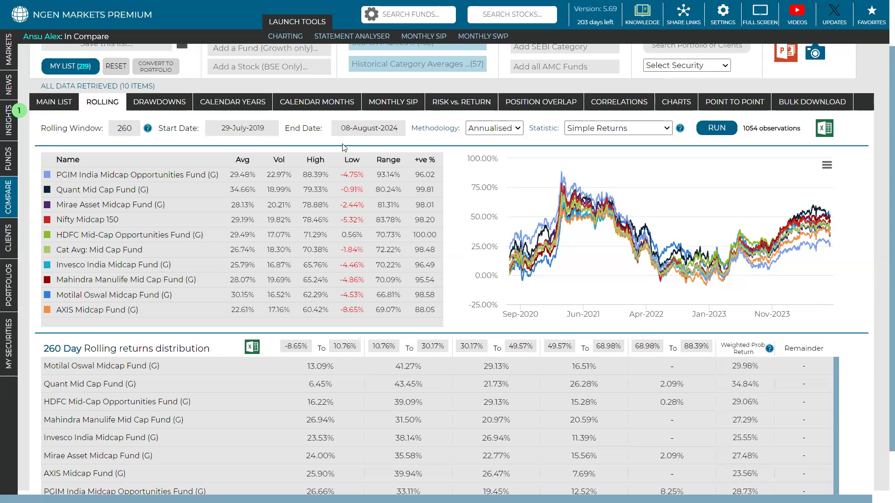
pyautogui.click(352, 160)
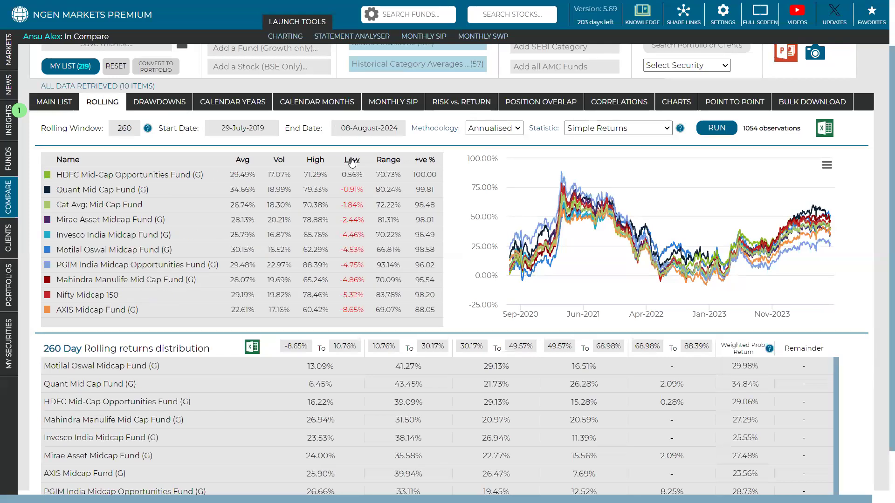
pyautogui.click(352, 161)
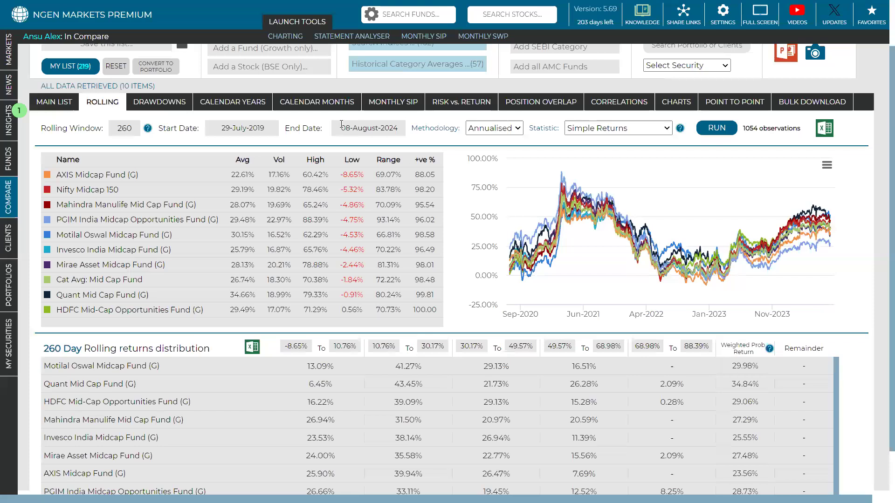
# Sort the funds by percentage of positive rolling periods, highest first, and recheck the rolling window length.
pyautogui.moveTo(385, 162)
pyautogui.moveTo(426, 162)
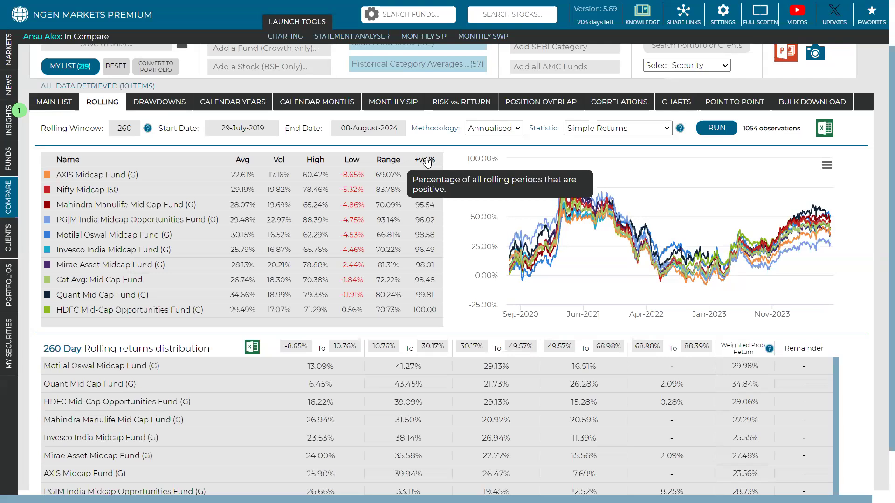
pyautogui.click(426, 161)
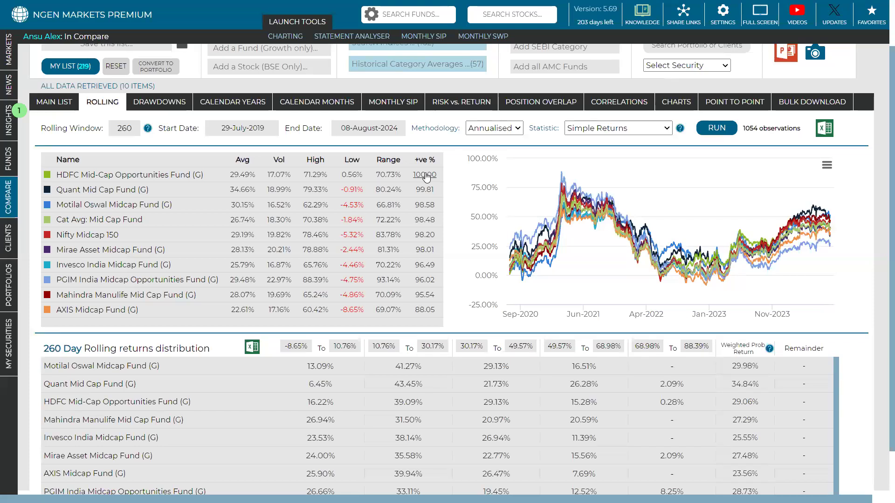
pyautogui.doubleClick(124, 128)
pyautogui.click(147, 141)
# Examine the 260 Day rolling returns distribution table and leave the full screen view.
pyautogui.scroll(-2, 164, 153)
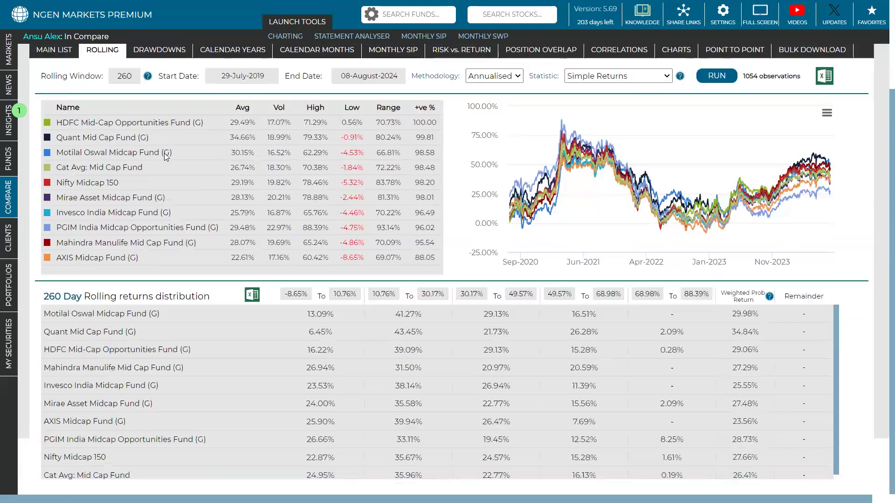
pyautogui.moveTo(155, 297); pyautogui.dragTo(214, 302)
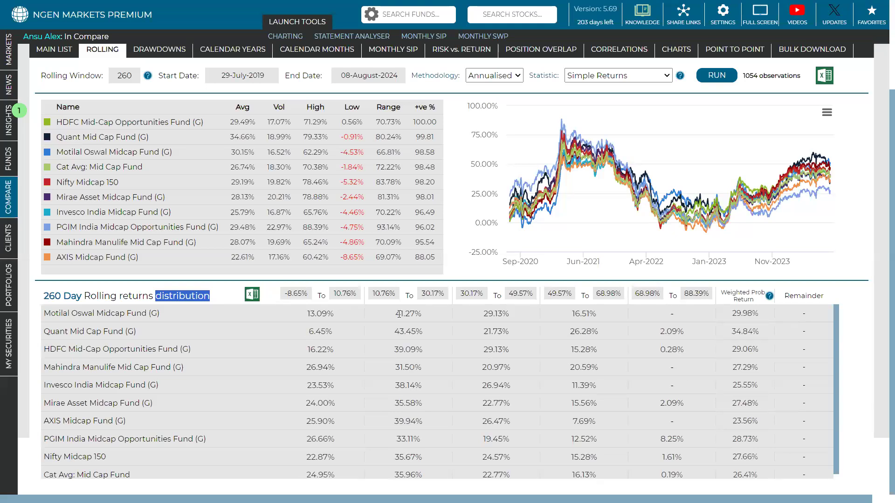
pyautogui.press('Escape')
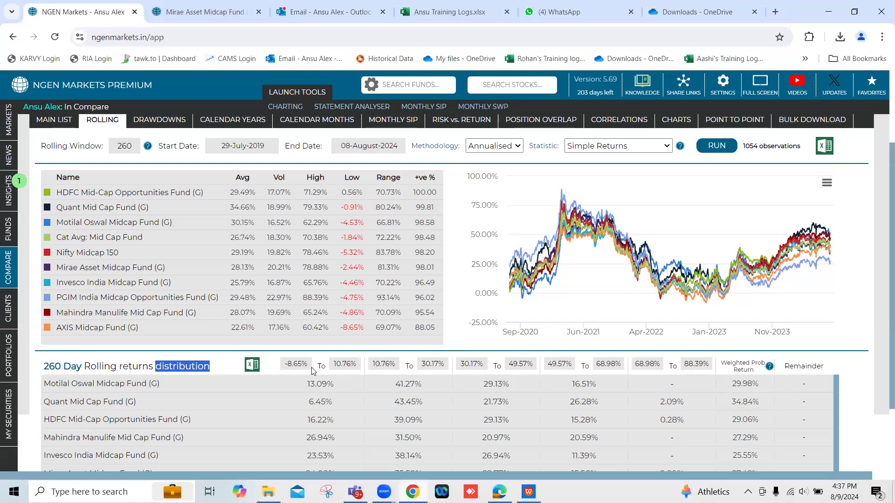
pyautogui.scroll(-2, 294, 297)
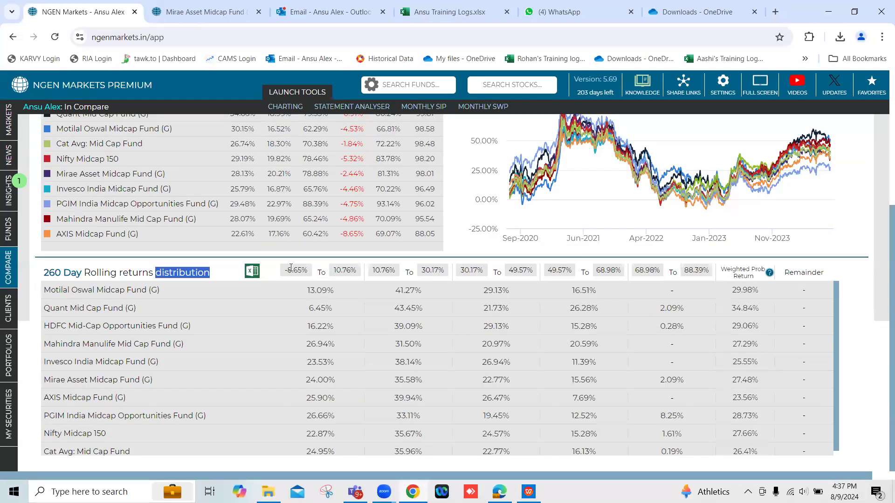
# Check the first distribution range's lower limit against the funds' lowest rolling returns, sorting the table with the worst low first.
pyautogui.moveTo(283, 270); pyautogui.dragTo(307, 269)
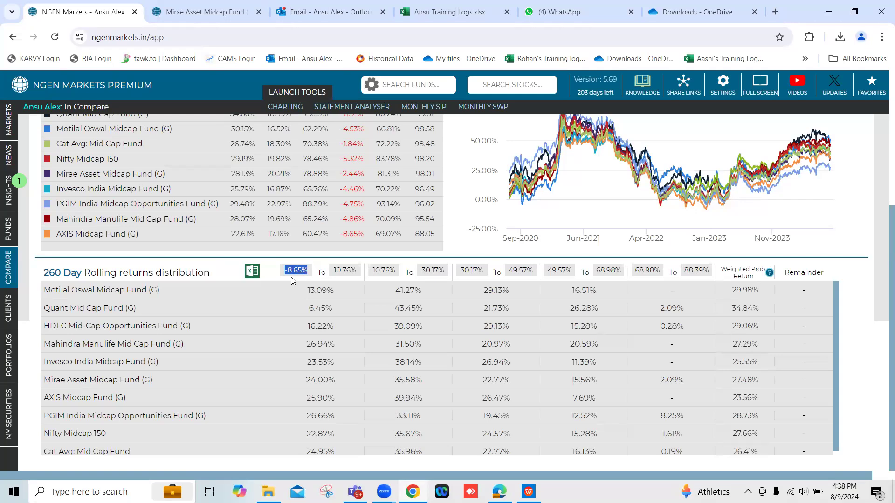
pyautogui.scroll(1, 292, 280)
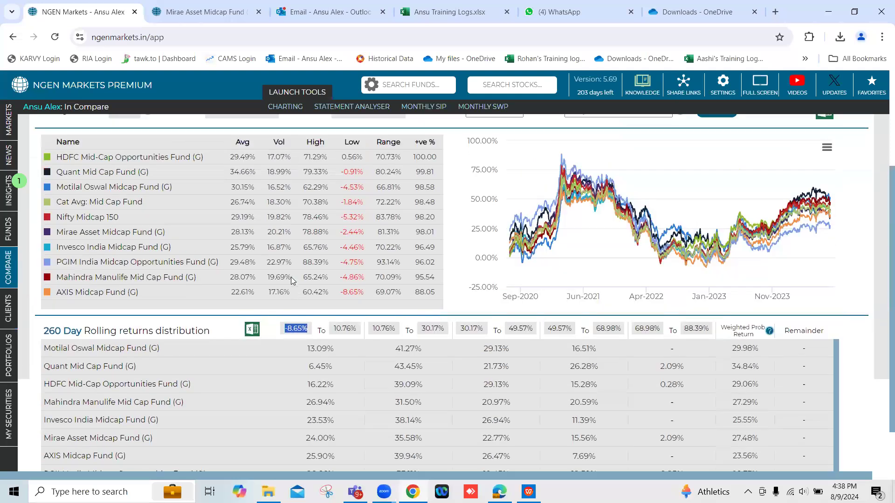
pyautogui.click(352, 144)
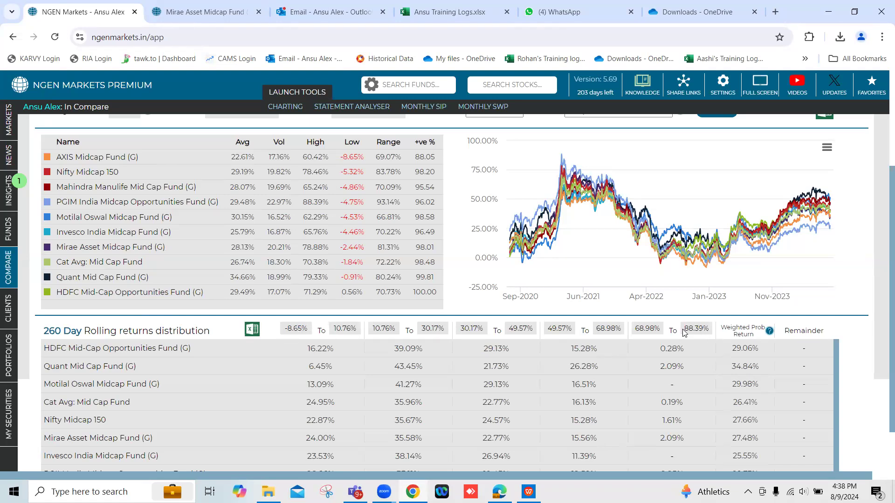
# Sort the funds by highest rolling return, best first, and open the Calculator app.
pyautogui.click(310, 143)
pyautogui.click(310, 142)
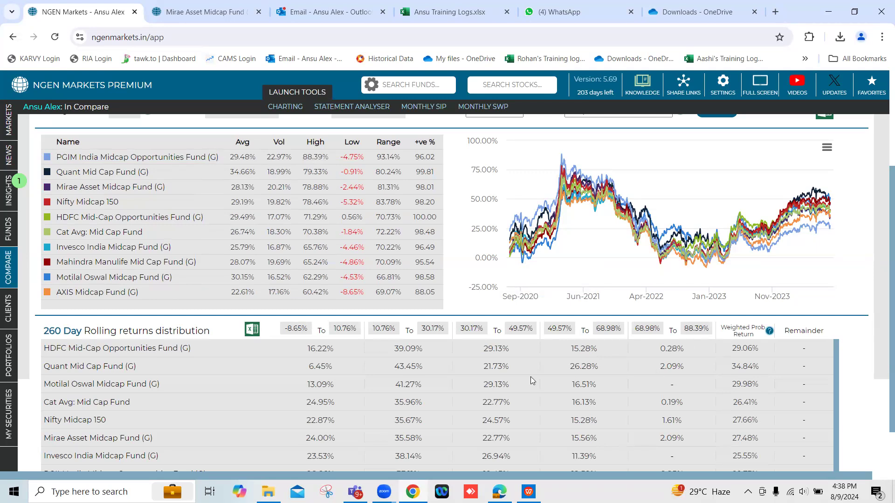
pyautogui.click(96, 492)
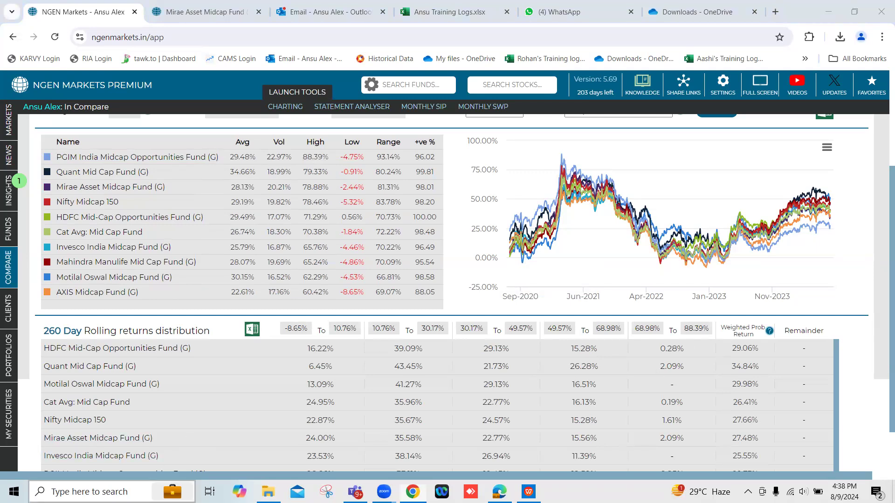
pyautogui.write('ca')
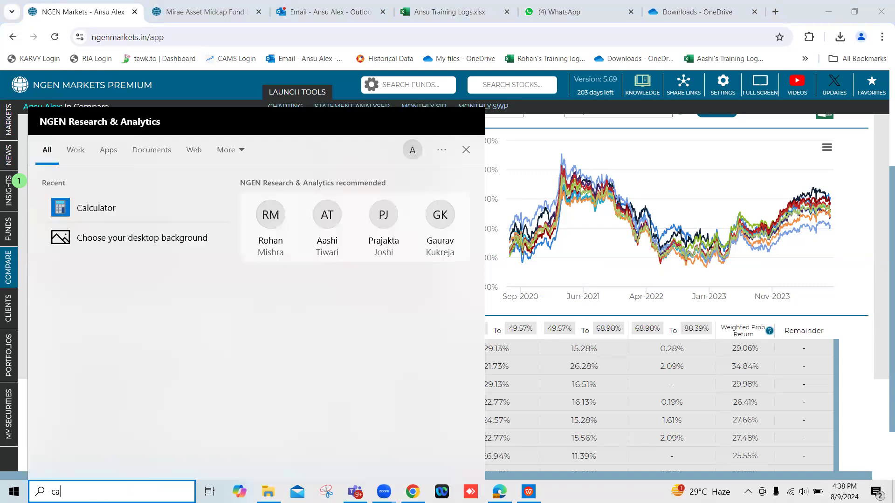
pyautogui.write('l')
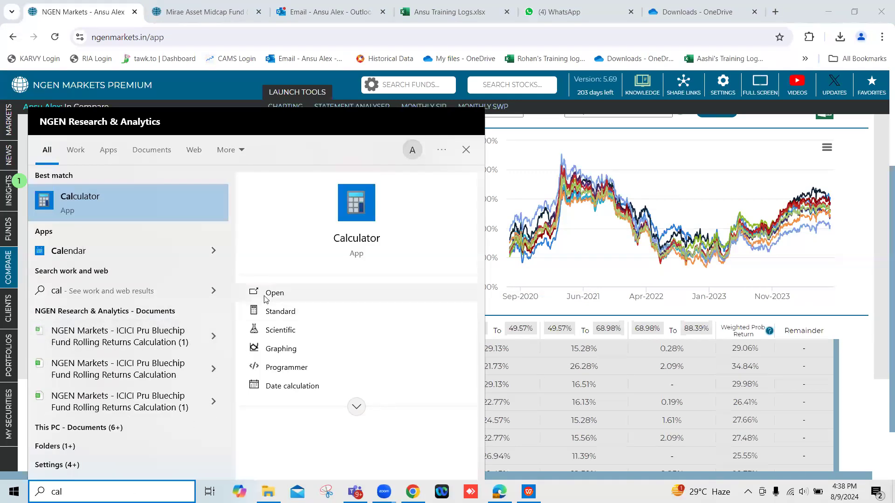
pyautogui.click(267, 295)
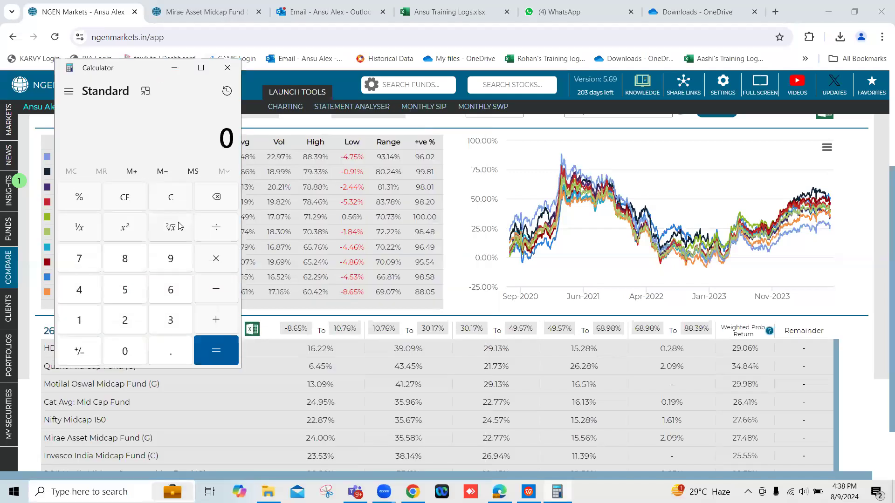
# Add 8.65 and 88.39 in the calculator and divide the sum by 5 to get the distribution range width.
pyautogui.write('8.65')
pyautogui.press('+')
pyautogui.write('88.39')
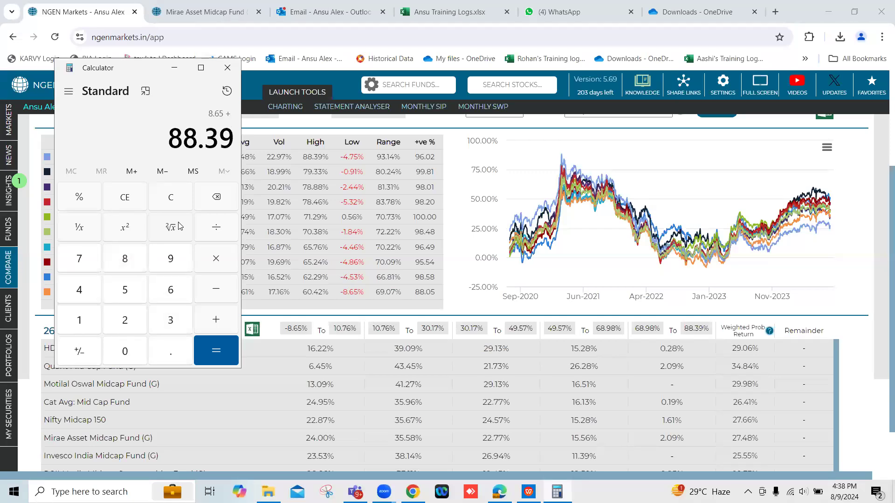
pyautogui.press('Return')
pyautogui.press('/')
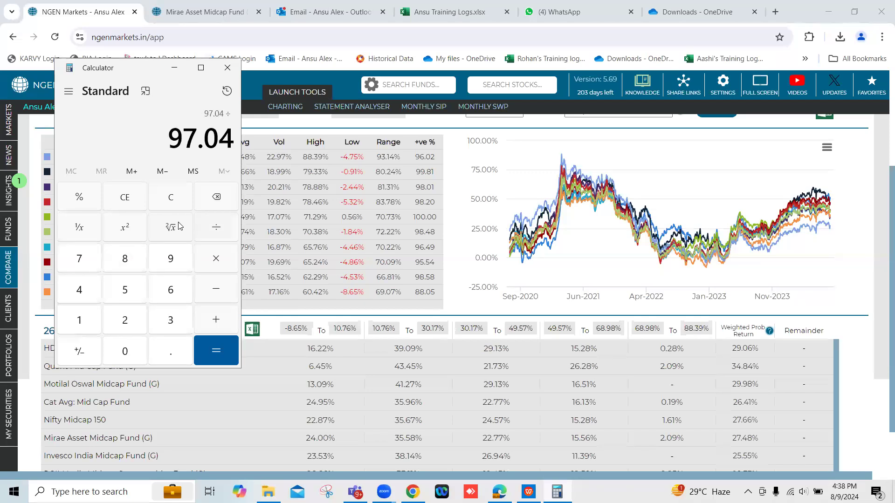
pyautogui.write('5')
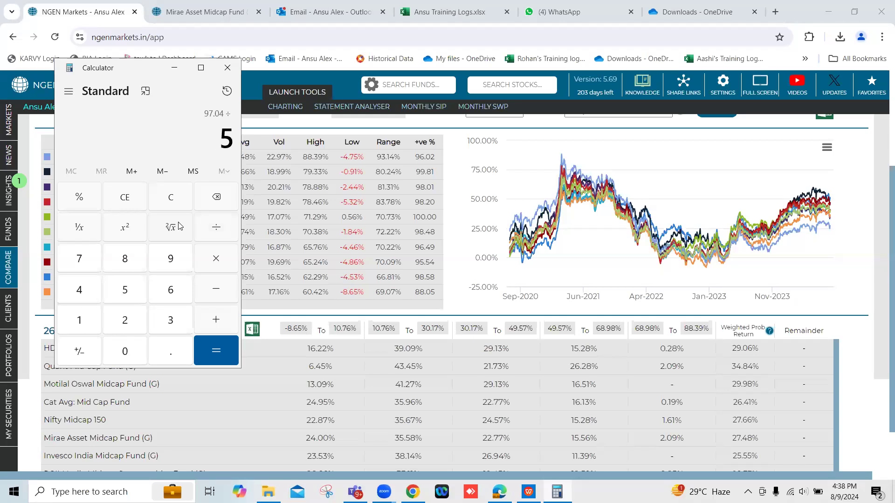
pyautogui.press('Return')
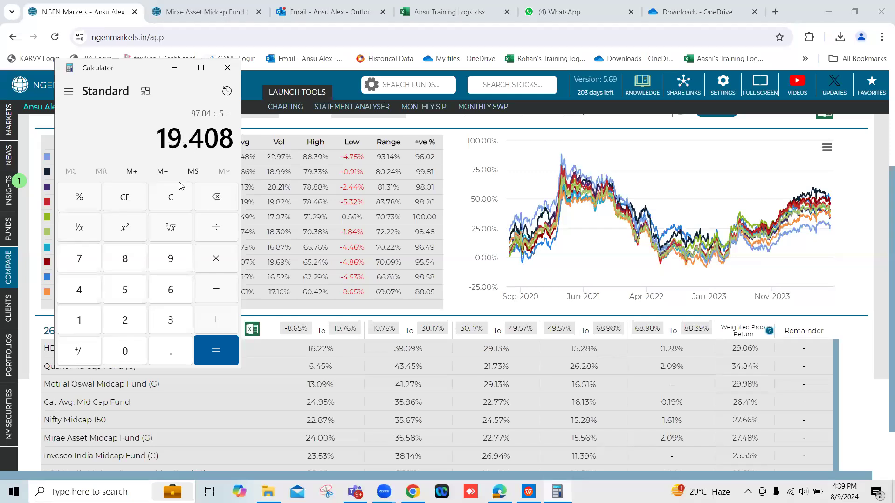
# Clear the calculator, subtract 10.76 from 30.17 to check the second range's width, and minimize the calculator.
pyautogui.click(177, 196)
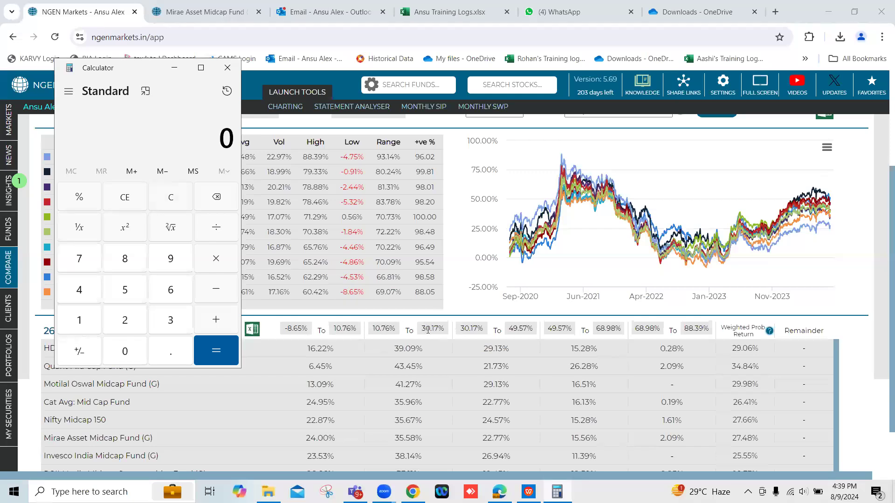
pyautogui.write('30.17')
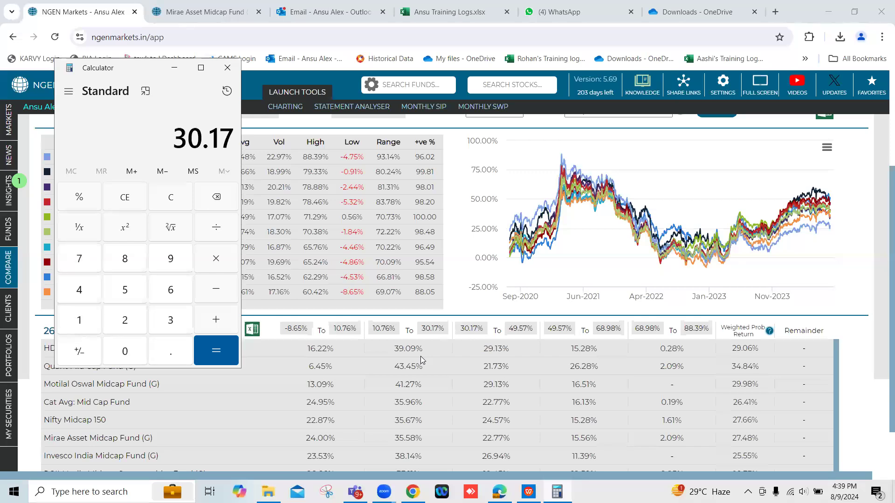
pyautogui.press('-')
pyautogui.write('1')
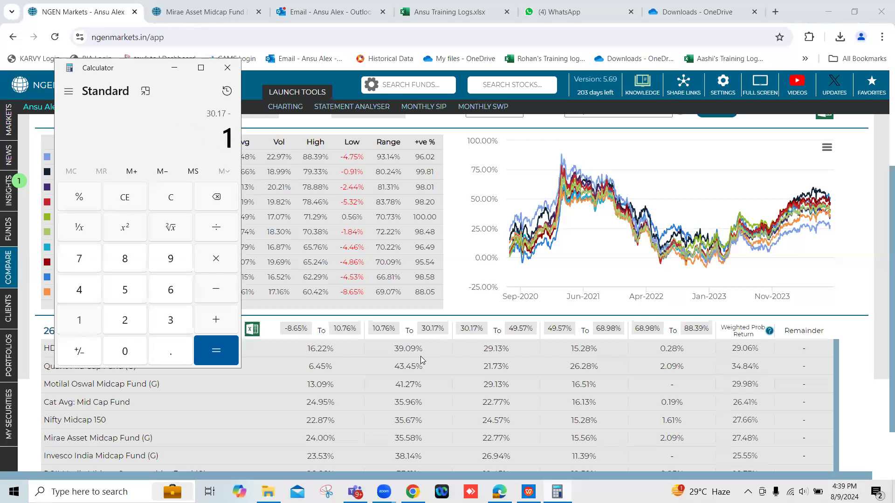
pyautogui.write('0.76')
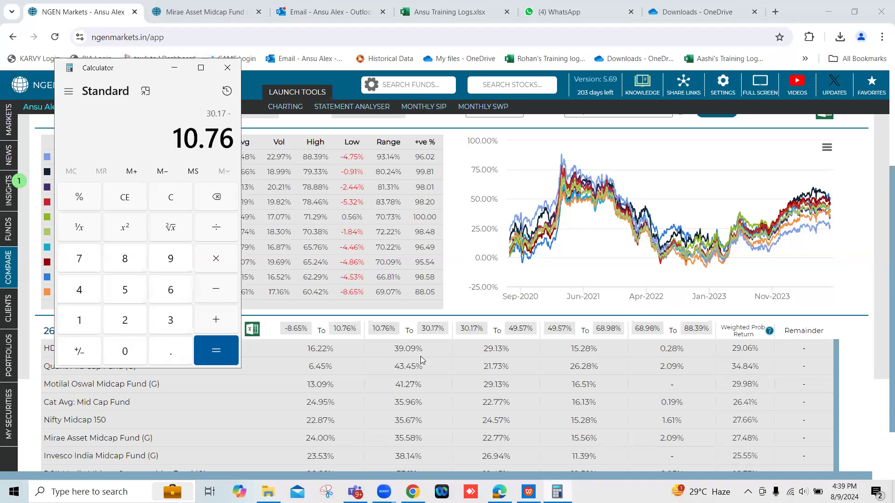
pyautogui.press('Return')
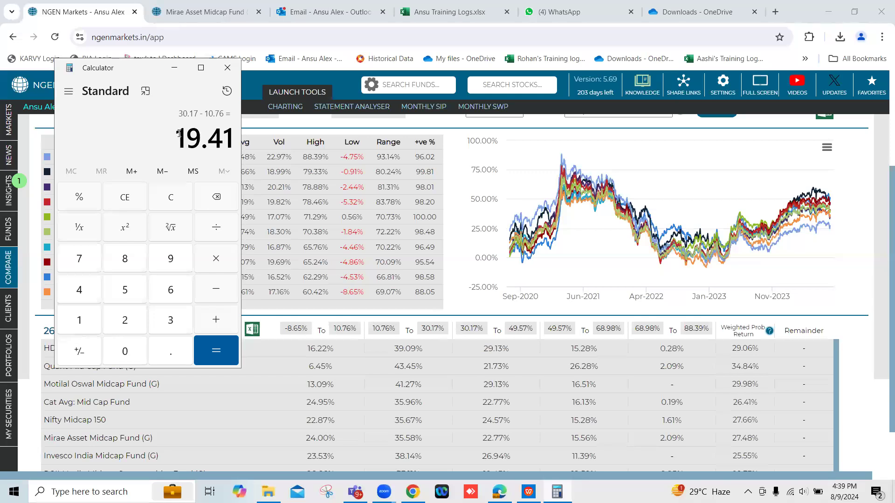
pyautogui.moveTo(179, 134); pyautogui.dragTo(232, 135)
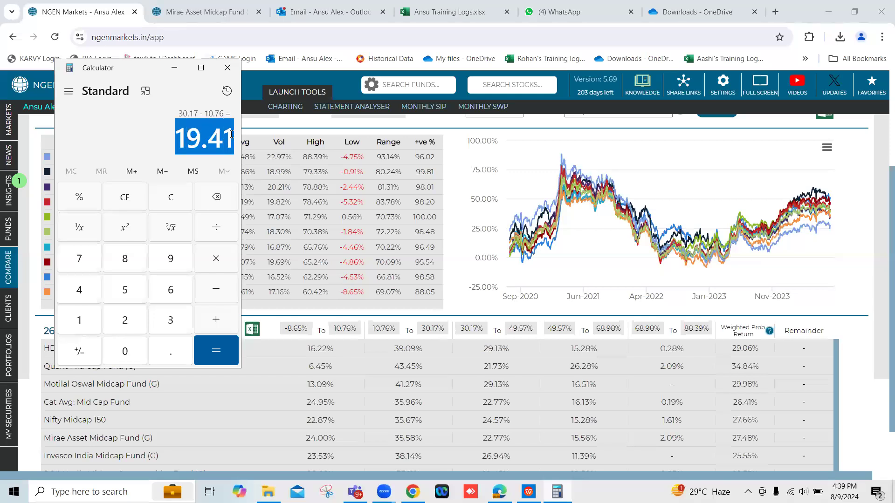
pyautogui.click(175, 68)
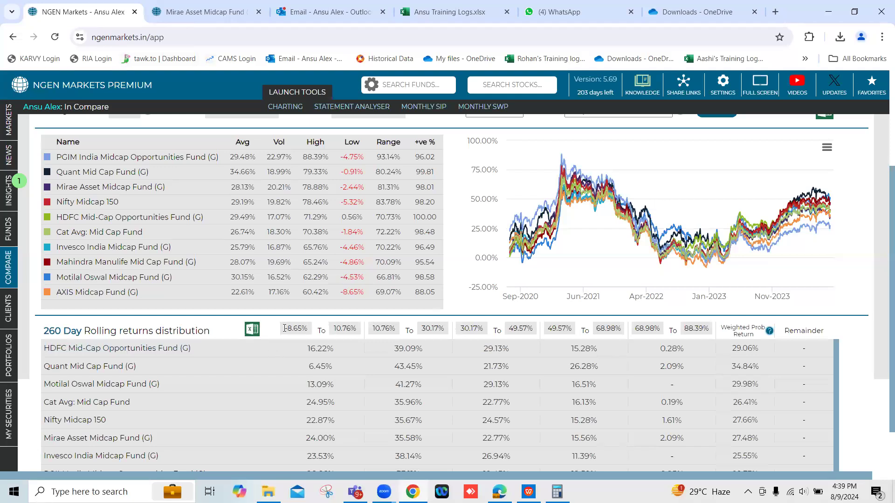
# Set the first distribution range's upper limit to 0 and check AXIS Midcap Fund's share in that range.
pyautogui.scroll(-1, 325, 345)
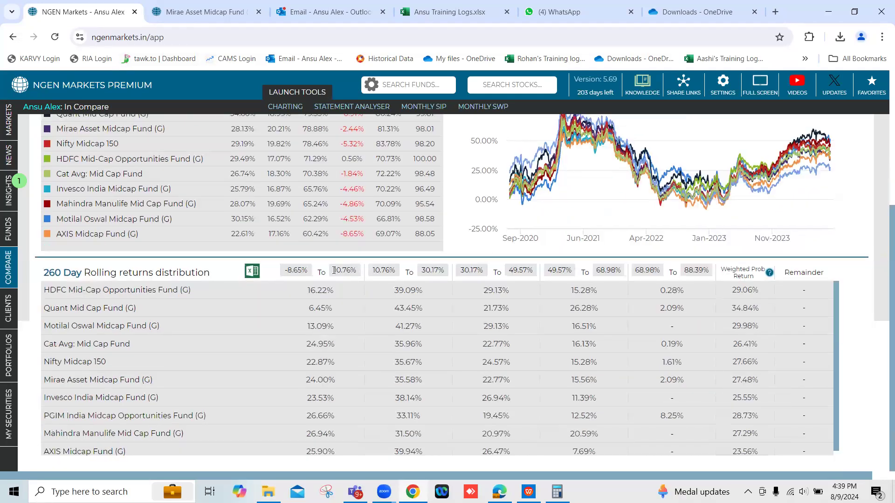
pyautogui.click(358, 270)
pyautogui.write('0')
pyautogui.click(350, 268)
pyautogui.press('Return')
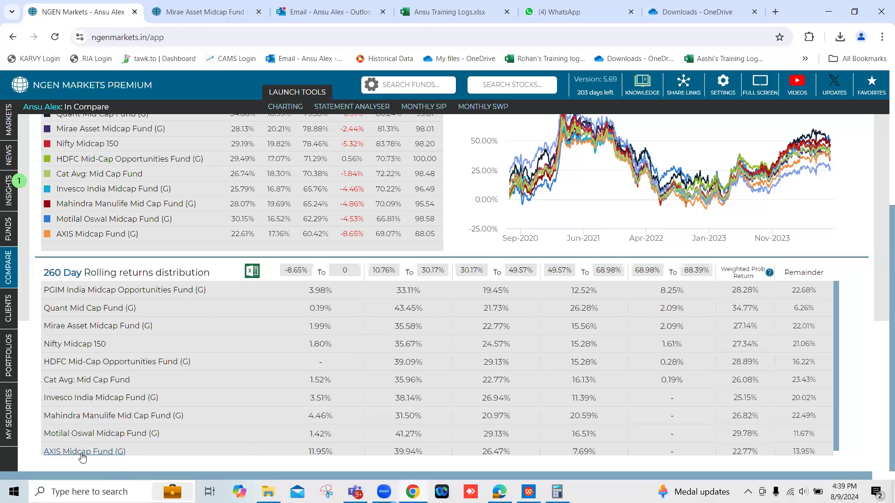
pyautogui.moveTo(305, 456); pyautogui.dragTo(336, 456)
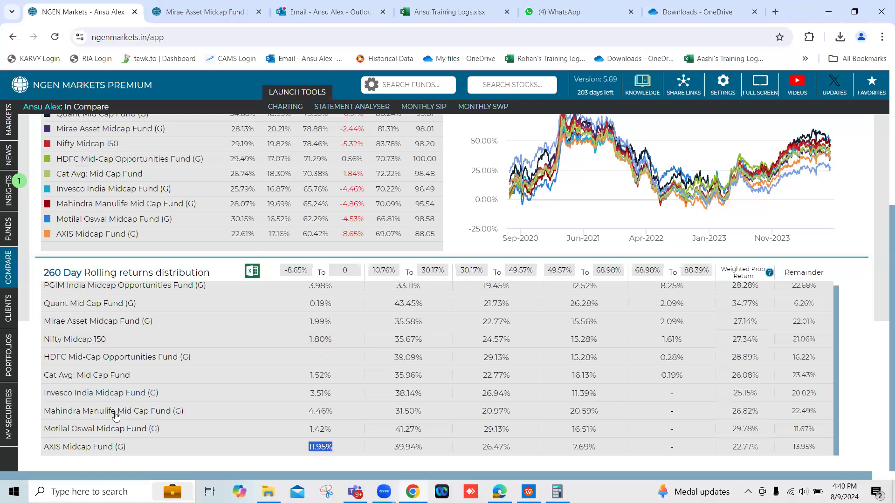
# Rerun the rolling returns with a 520 day window and review the returns table and distribution.
pyautogui.scroll(1, 157, 377)
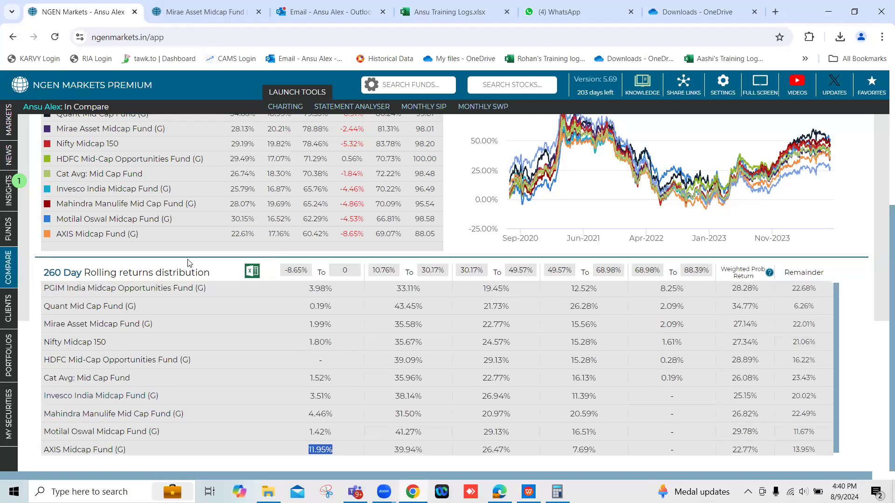
pyautogui.scroll(4, 232, 230)
pyautogui.moveTo(116, 232); pyautogui.dragTo(134, 232)
pyautogui.write('520')
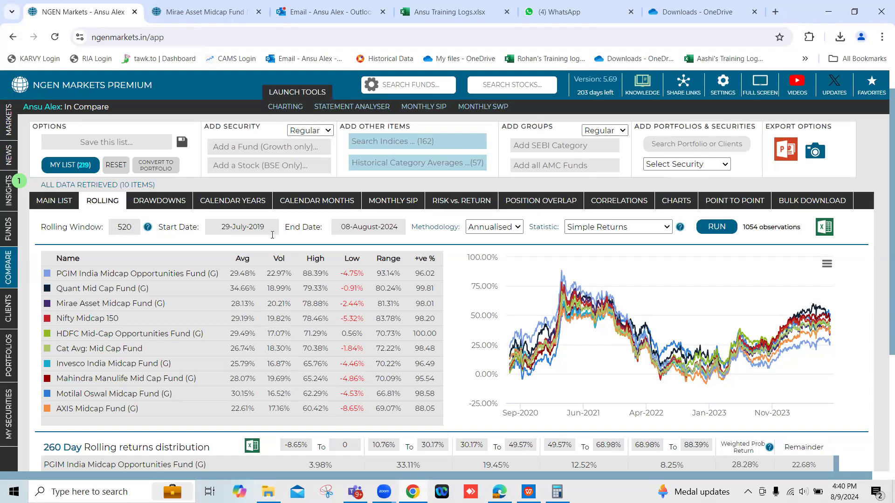
pyautogui.click(707, 228)
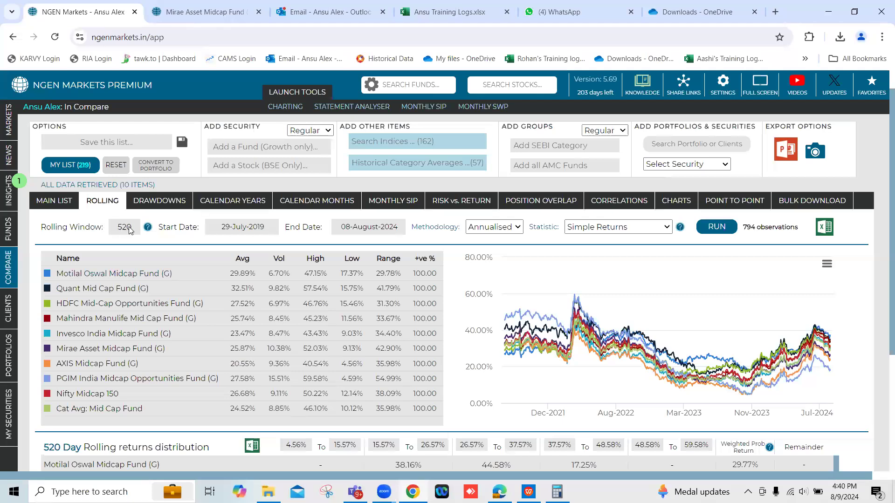
pyautogui.scroll(-1, 473, 302)
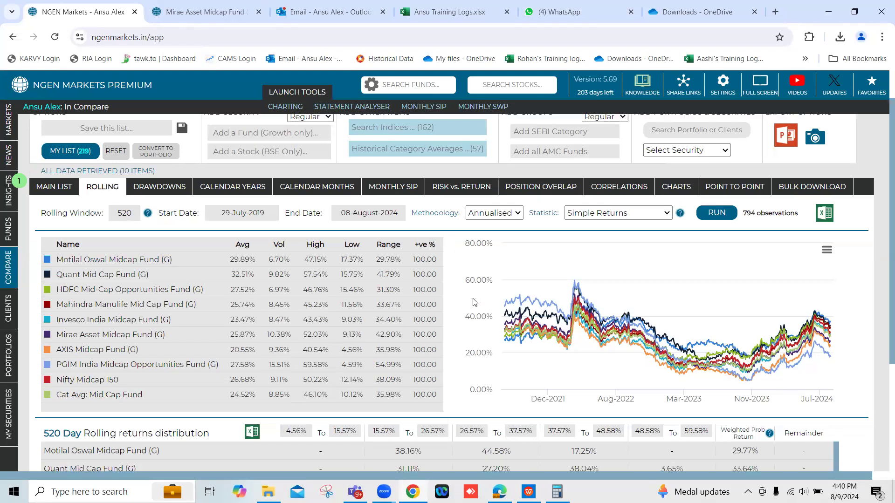
pyautogui.scroll(-1, 473, 302)
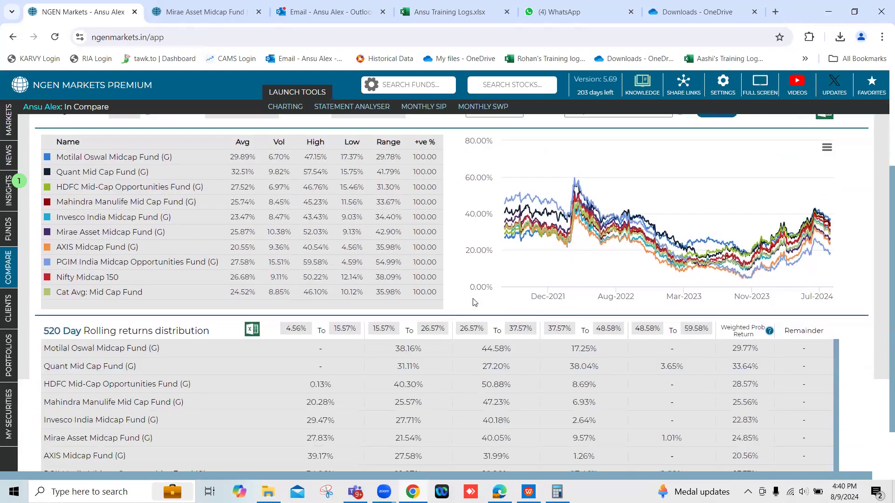
pyautogui.scroll(1, 473, 302)
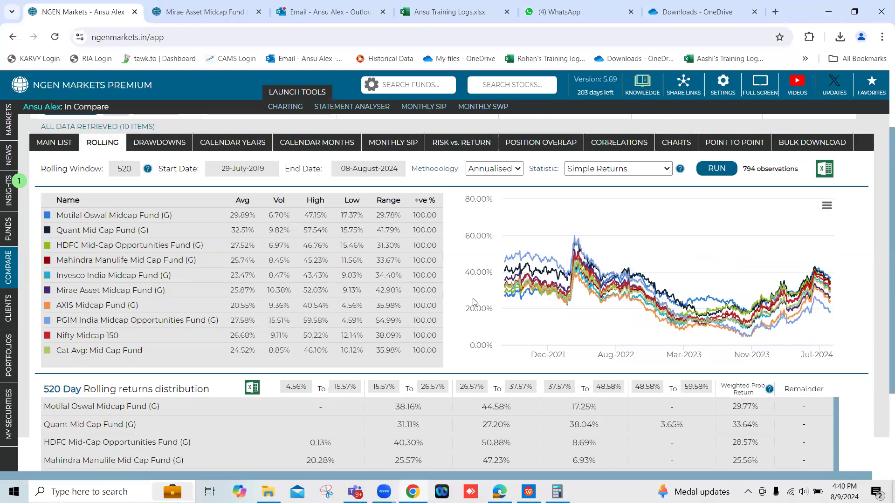
pyautogui.scroll(2, 473, 302)
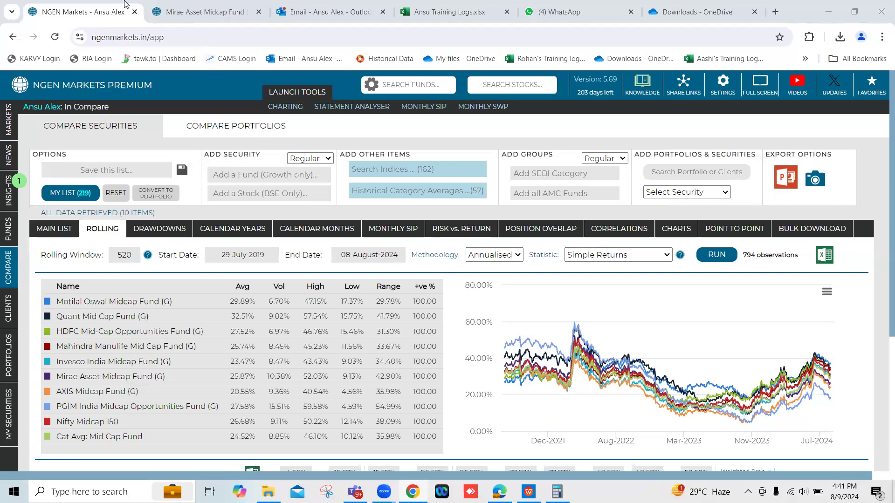
pyautogui.press('XF86AudioRaiseVolume')
pyautogui.press('XF86AudioRaiseVolume')
pyautogui.press('XF86AudioRaiseVolume')
pyautogui.press('XF86AudioRaiseVolume')
pyautogui.press('XF86AudioRaiseVolume')
pyautogui.press('XF86AudioRaiseVolume')
pyautogui.press('XF86AudioRaiseVolume')
pyautogui.press('XF86AudioRaiseVolume')
pyautogui.moveTo(148, 257)
pyautogui.scroll(-4, 230, 216)
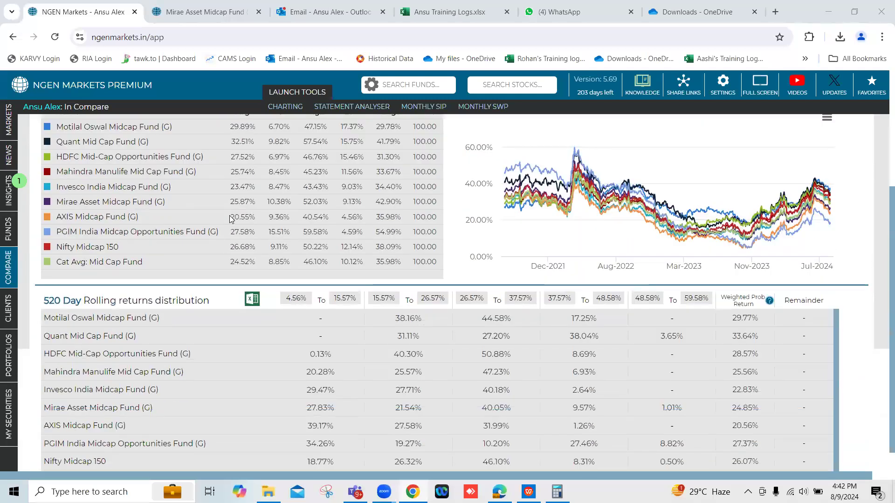
# Set the rolling window to 260 and rerun the rolling returns.
pyautogui.scroll(4, 231, 219)
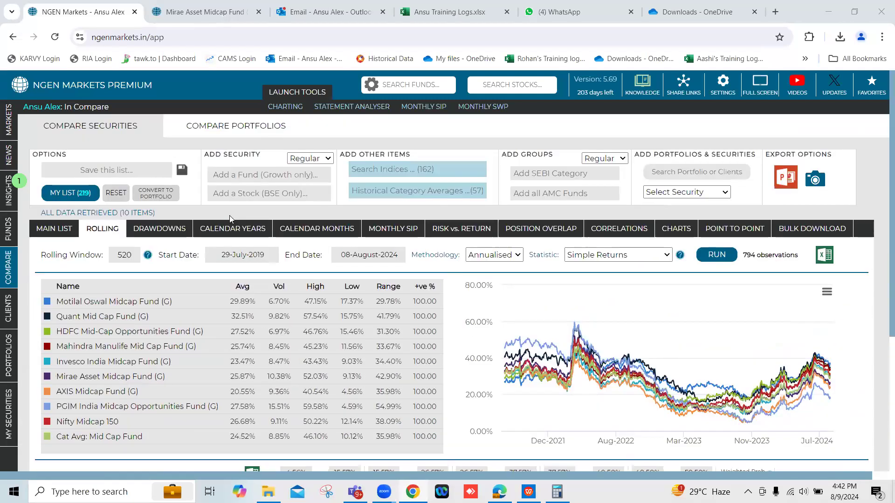
pyautogui.moveTo(118, 259); pyautogui.dragTo(135, 258)
pyautogui.write('260')
pyautogui.click(723, 254)
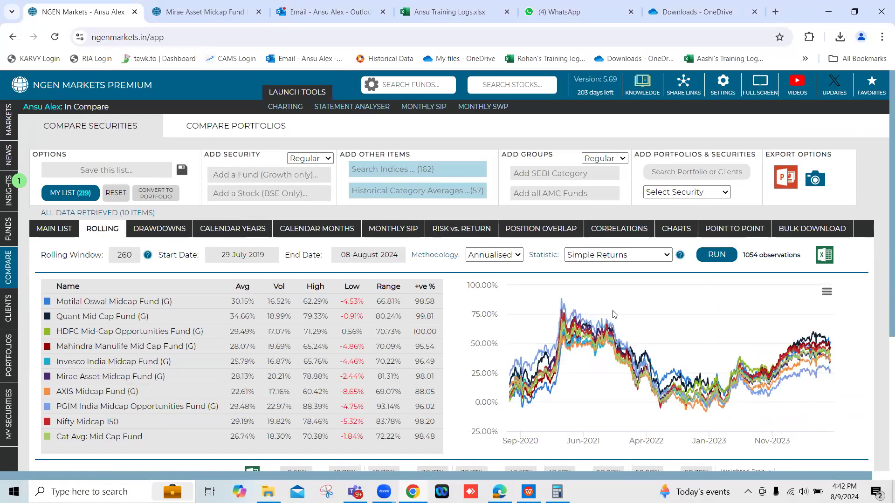
# Compare the first distribution range's lower limit with the funds' lowest rolling returns, sorted with the worst low first.
pyautogui.scroll(-4, 613, 315)
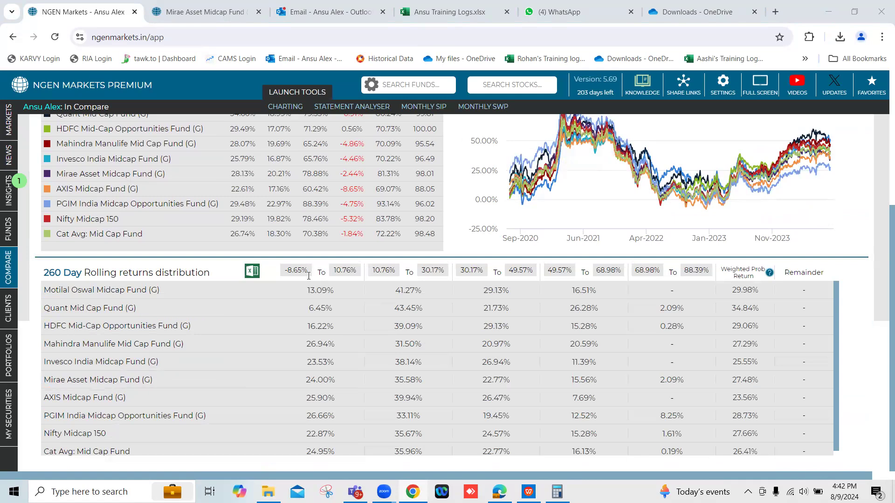
pyautogui.moveTo(285, 268); pyautogui.dragTo(308, 267)
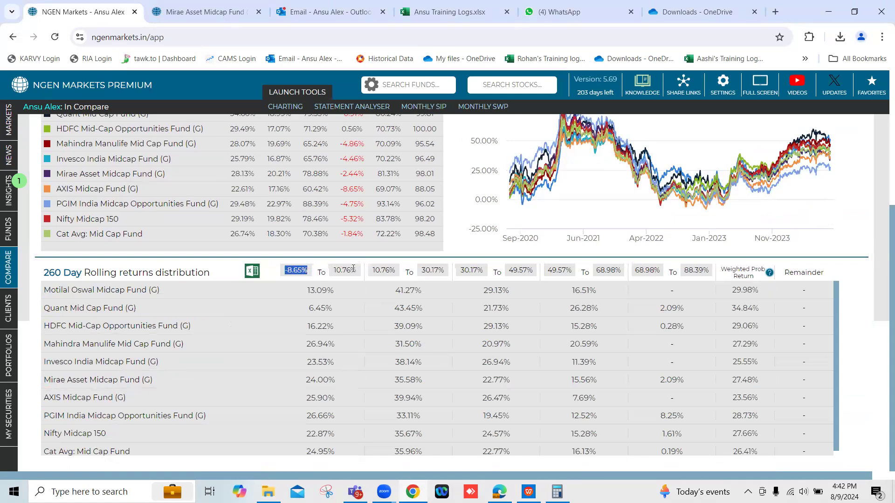
pyautogui.click(354, 307)
pyautogui.doubleClick(292, 270)
pyautogui.scroll(3, 365, 302)
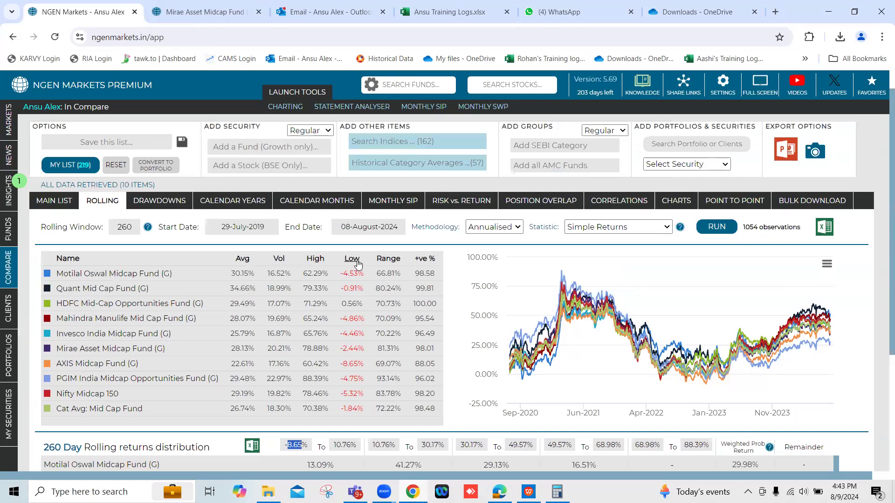
pyautogui.click(351, 260)
pyautogui.click(352, 259)
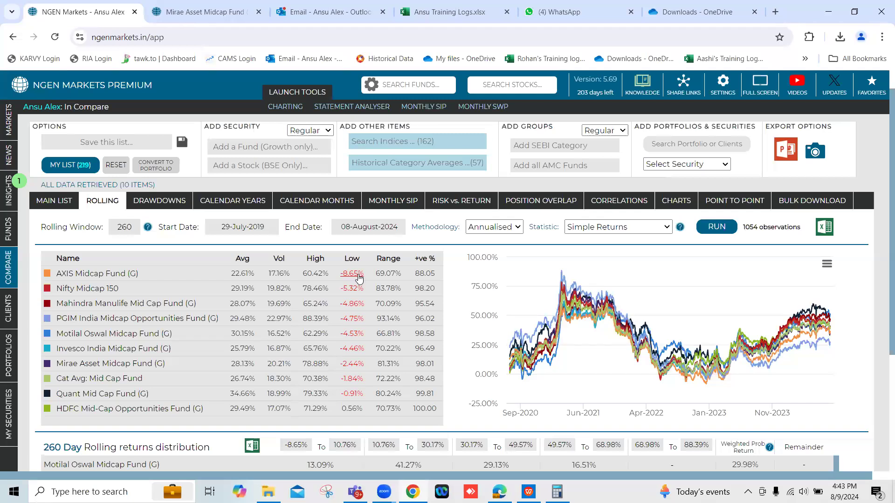
# Sort the funds by highest rolling return, best first, to compare with the last distribution range's upper limit.
pyautogui.scroll(-1, 358, 278)
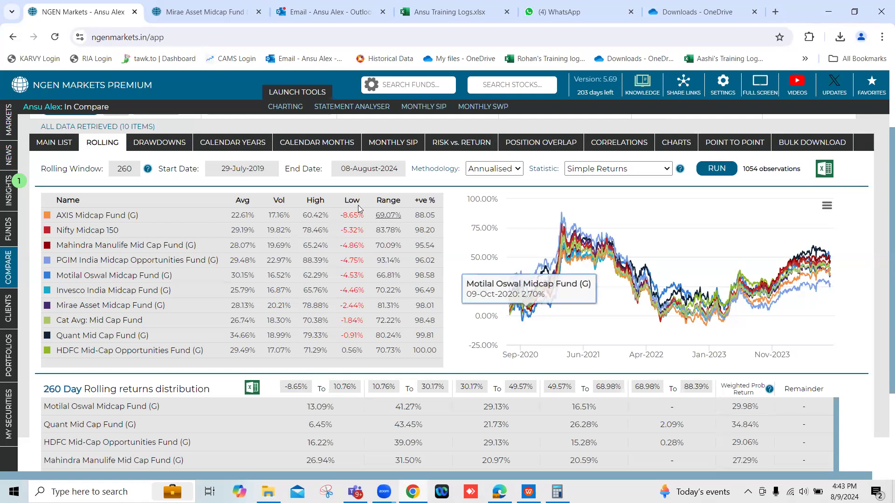
pyautogui.click(321, 201)
pyautogui.click(323, 205)
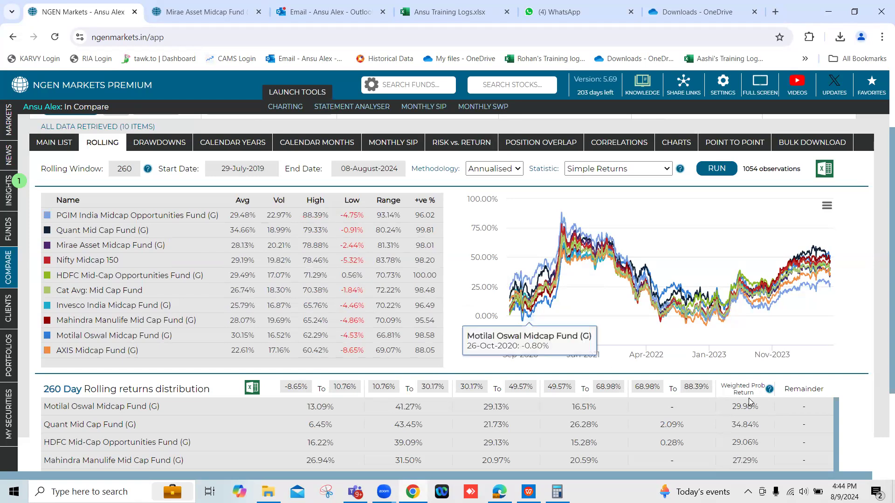
# In the calculator, add 8.65 and 88.39 to get the total span of the rolling returns distribution.
pyautogui.scroll(-3, 759, 327)
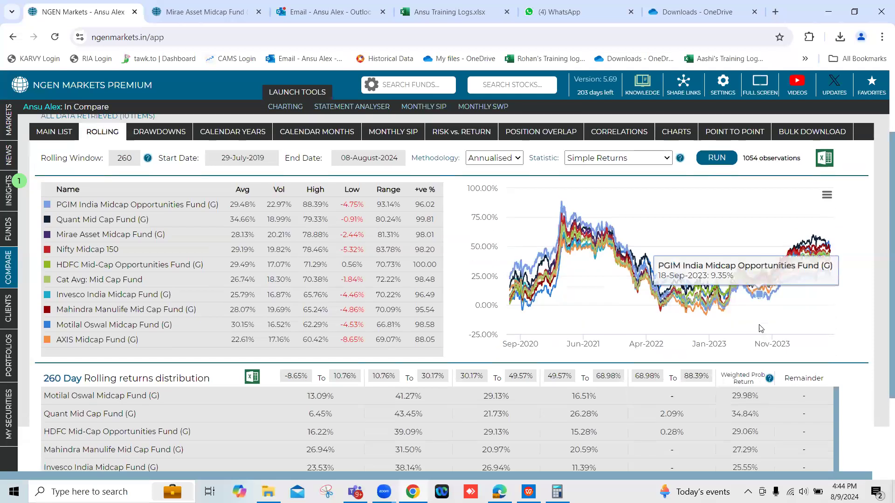
pyautogui.scroll(3, 461, 381)
pyautogui.scroll(-1, 634, 249)
pyautogui.scroll(-2, 633, 249)
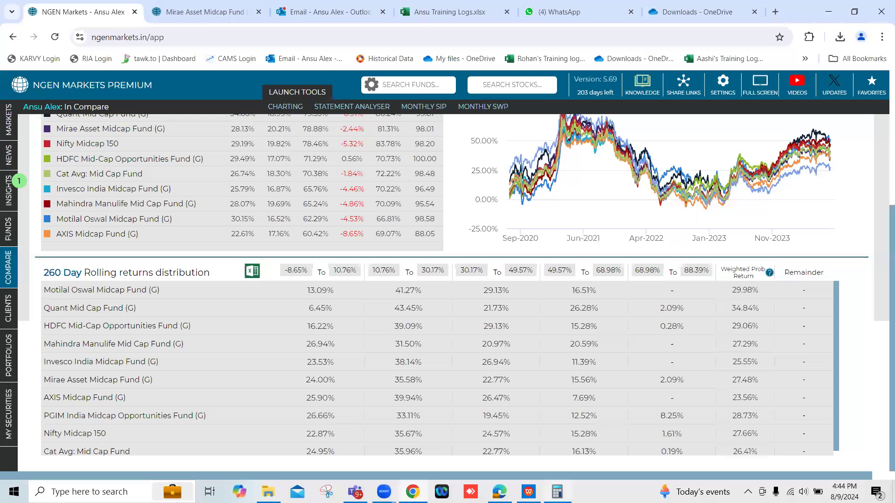
pyautogui.click(557, 491)
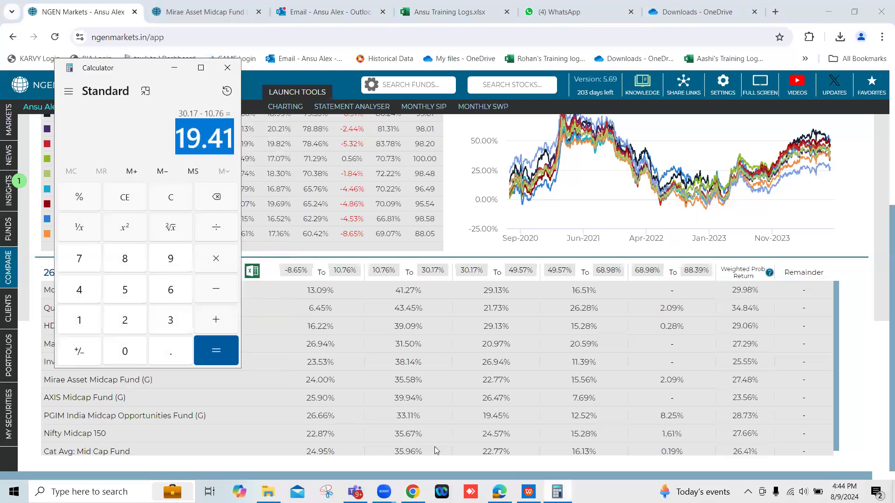
pyautogui.click(176, 203)
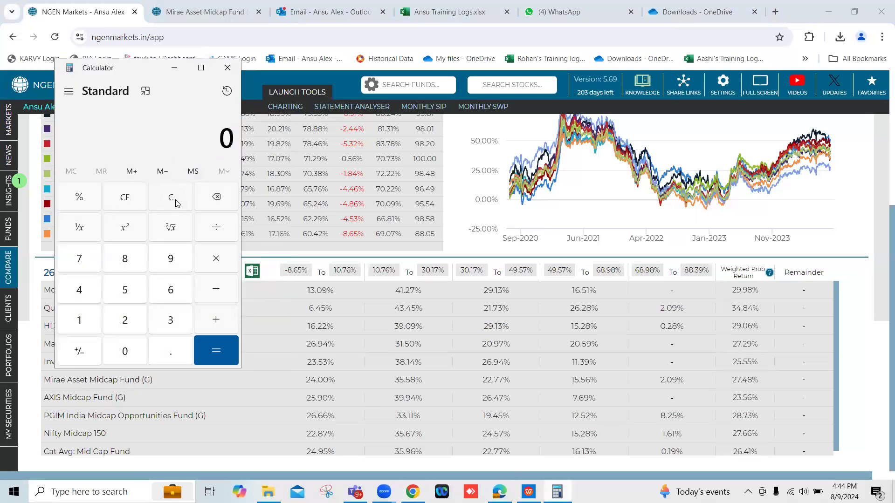
pyautogui.write('8.65')
pyautogui.press('+')
pyautogui.write('88')
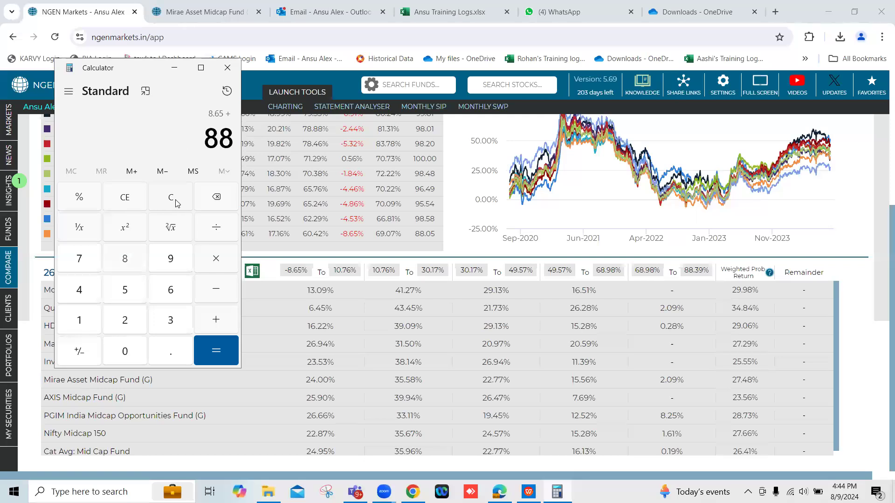
pyautogui.write('.39')
pyautogui.press('Return')
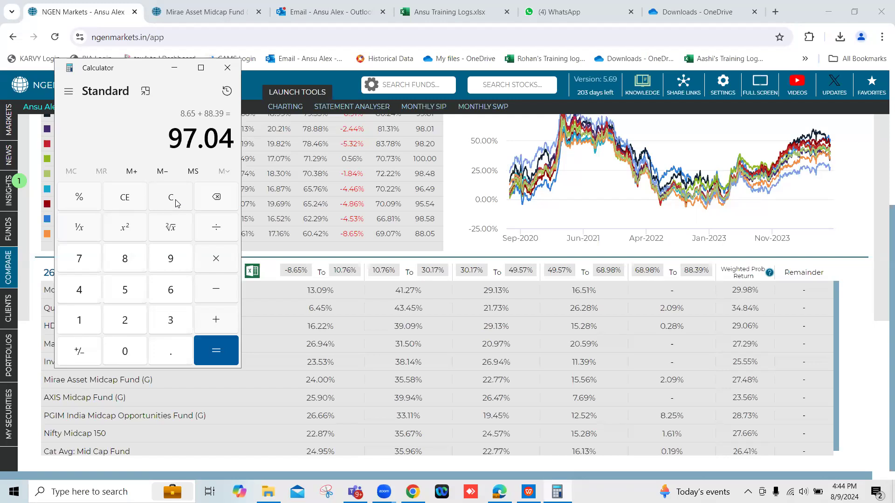
# Divide the total span by 5 to get the width of each distribution range, and put the calculator away.
pyautogui.press('/')
pyautogui.write('5')
pyautogui.press('Return')
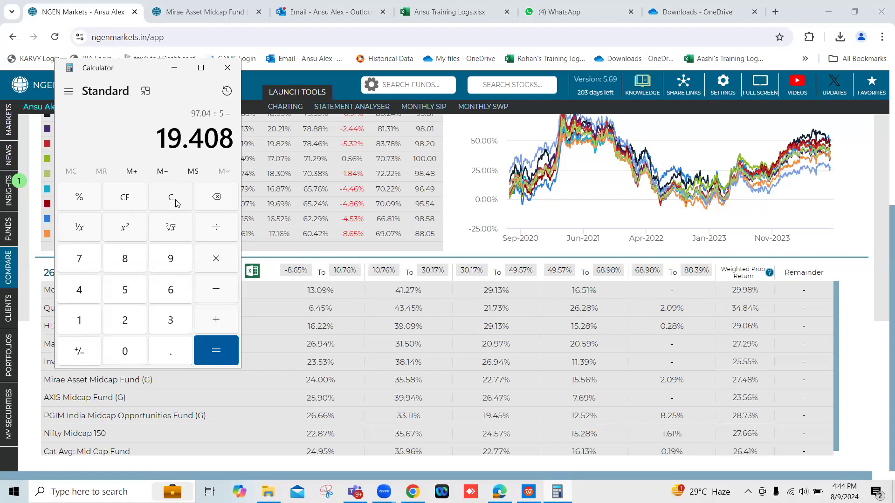
pyautogui.click(176, 202)
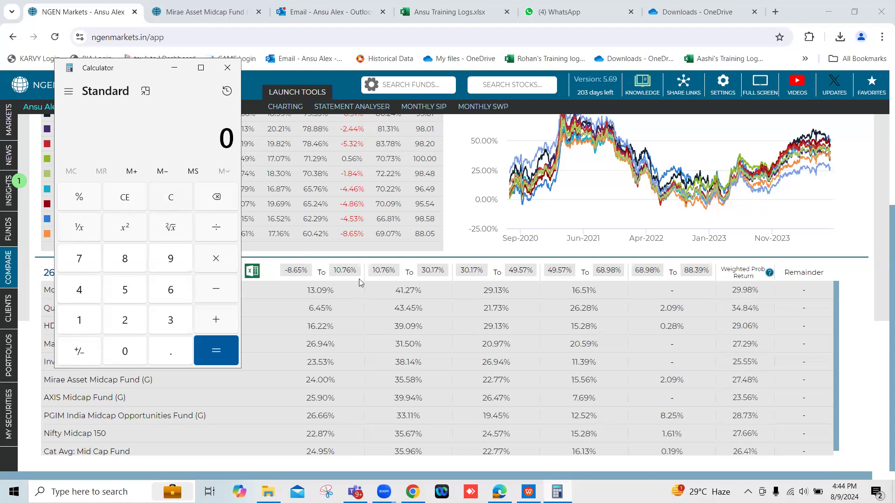
pyautogui.click(174, 68)
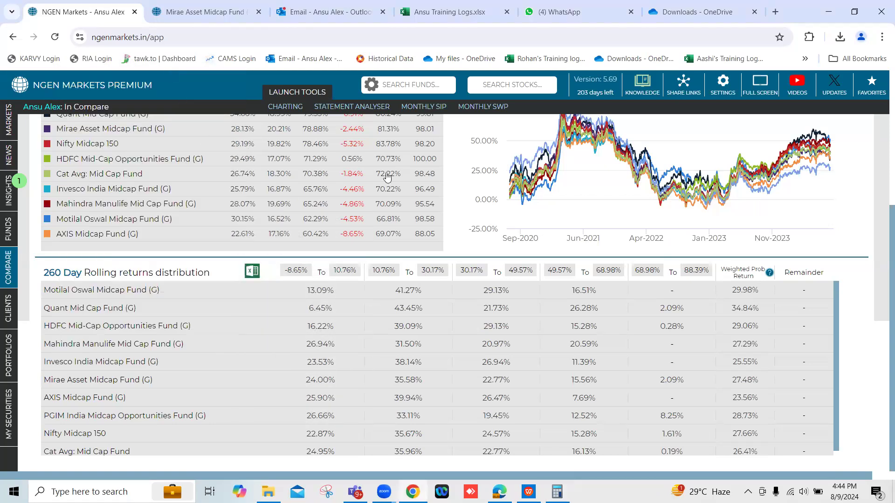
# Set the first distribution range's upper limit to 0 and highlight AXIS Midcap Fund's share in that range.
pyautogui.click(400, 56)
pyautogui.moveTo(332, 272); pyautogui.dragTo(358, 273)
pyautogui.write('0')
pyautogui.click(350, 328)
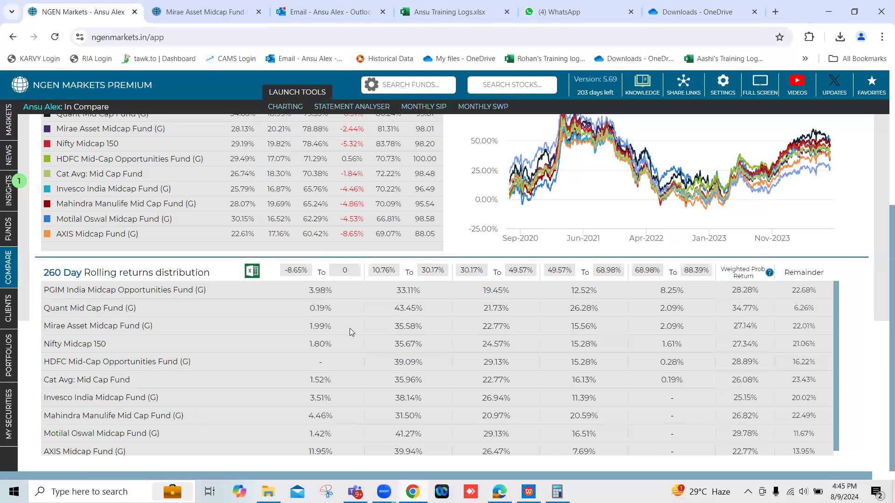
pyautogui.moveTo(306, 451); pyautogui.dragTo(334, 454)
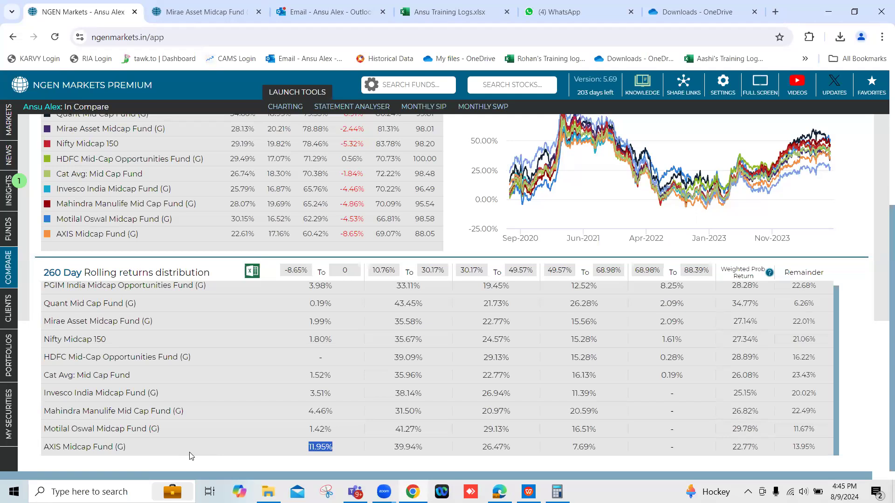
# Set the second rolling returns distribution range to run from 15 to 45.
pyautogui.click(374, 272)
pyautogui.moveTo(373, 271); pyautogui.dragTo(396, 272)
pyautogui.write('15')
pyautogui.click(423, 269)
pyautogui.click(422, 269)
pyautogui.moveTo(423, 269); pyautogui.dragTo(451, 272)
pyautogui.write('45')
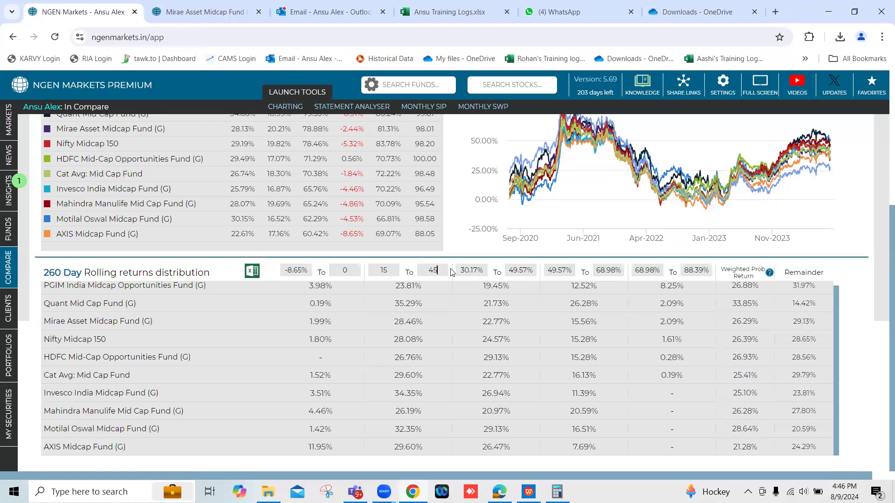
pyautogui.click(433, 316)
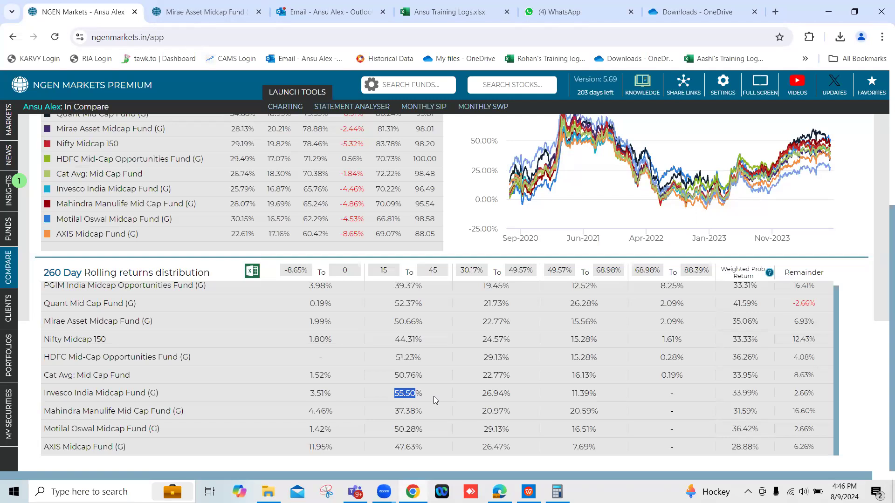
# Highlight Quant Mid Cap Fund's share of rolling returns in the 15 to 45 range.
pyautogui.click(410, 306)
pyautogui.doubleClick(409, 305)
pyautogui.click(460, 101)
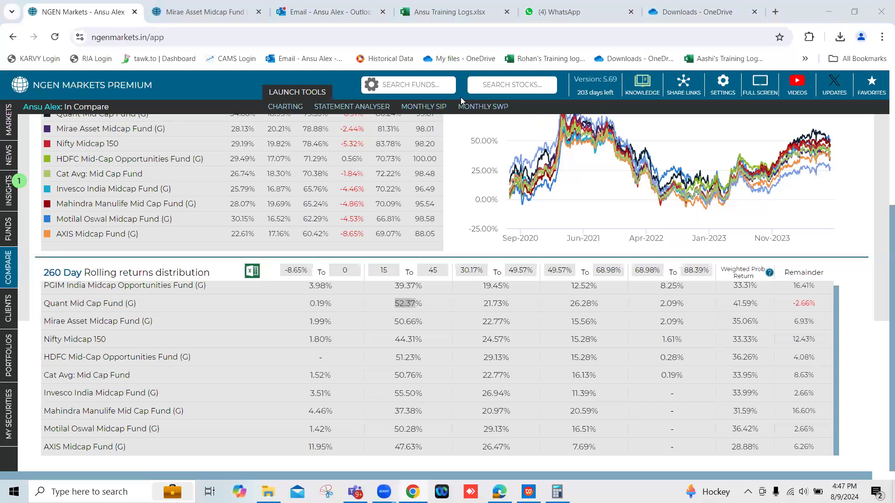
# In the Mirae Asset Midcap Fund report, compare the 95% historical VaR of the fund with that of the Nifty Midcap 150.
pyautogui.click(170, 16)
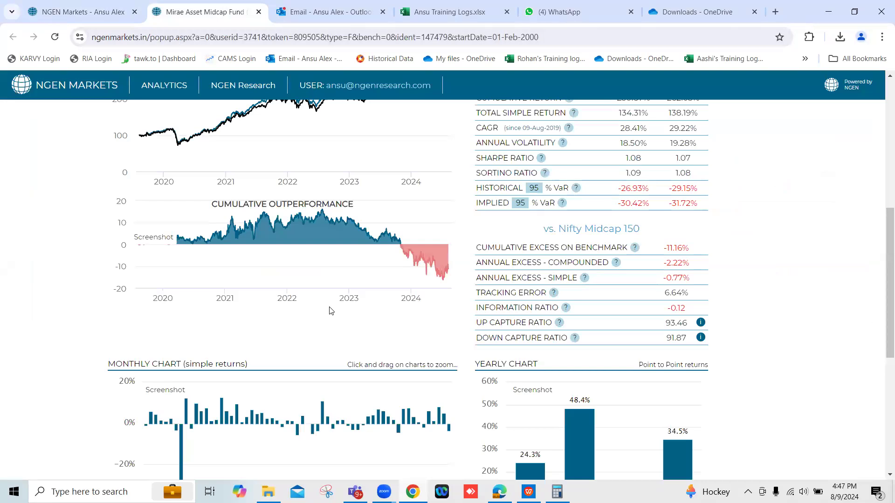
pyautogui.scroll(6, 335, 313)
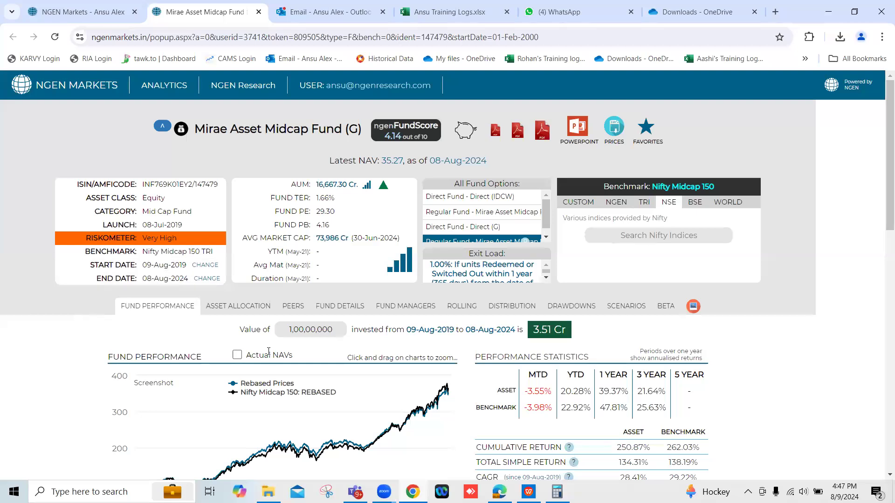
pyautogui.scroll(-2, 266, 354)
pyautogui.scroll(-6, 268, 358)
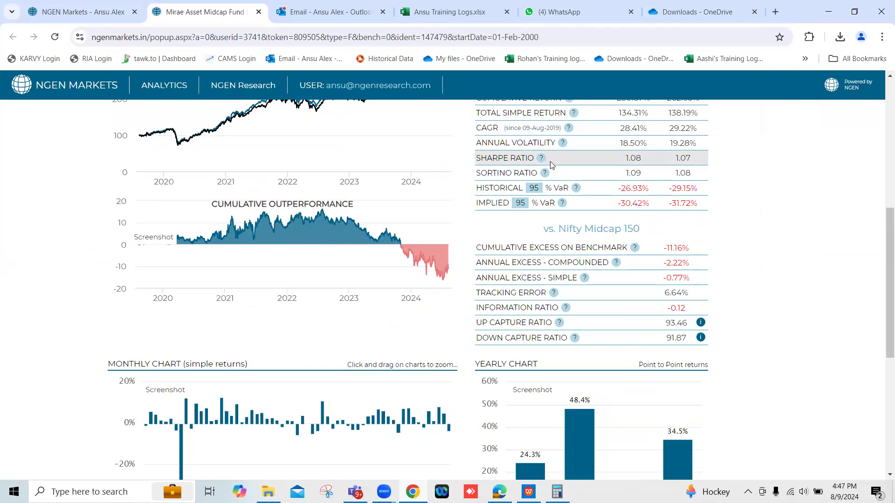
pyautogui.doubleClick(635, 190)
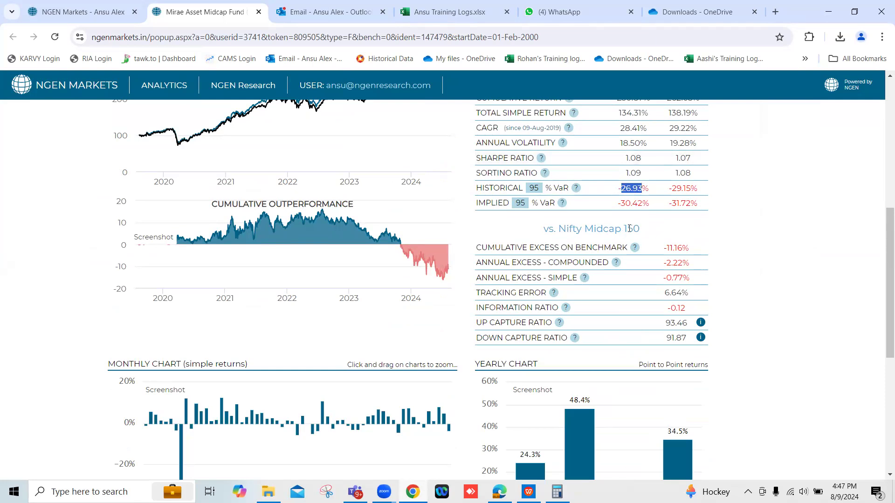
pyautogui.doubleClick(678, 189)
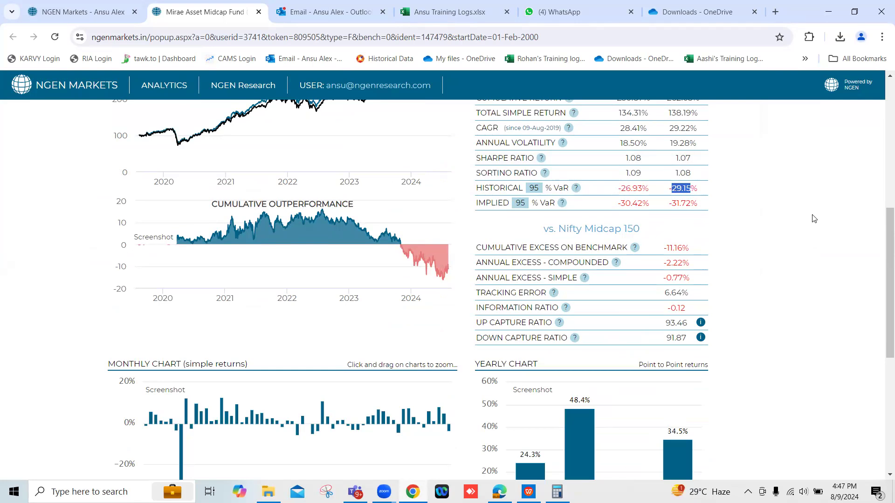
pyautogui.click(731, 223)
pyautogui.doubleClick(631, 188)
pyautogui.doubleClick(685, 187)
# Read the definition of annual volatility in the performance statistics and check the fund's figure.
pyautogui.scroll(6, 57, 398)
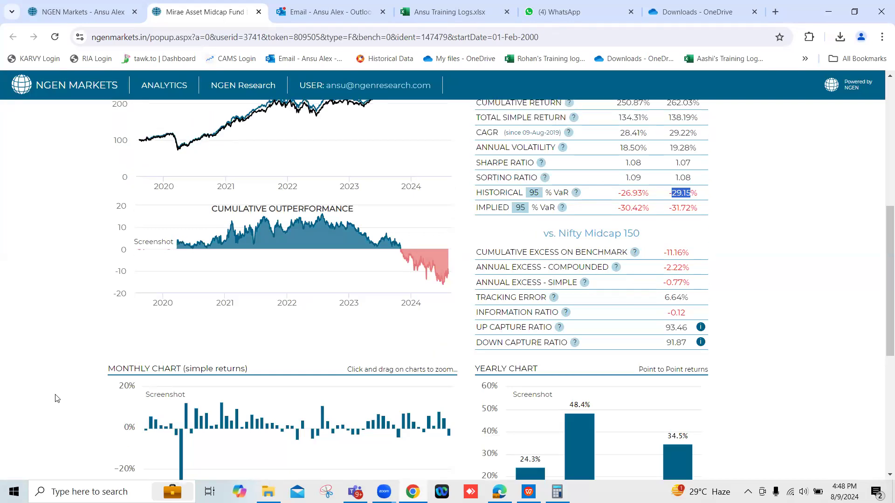
pyautogui.scroll(2, 56, 398)
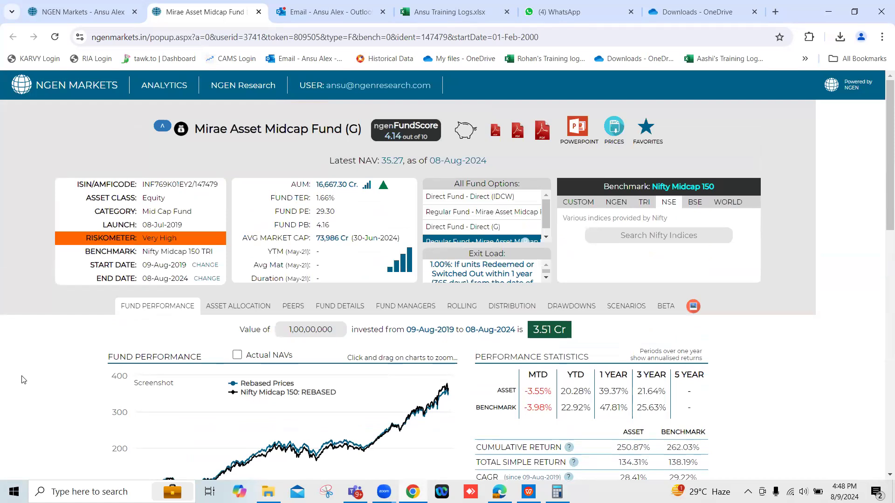
pyautogui.scroll(-1, 23, 379)
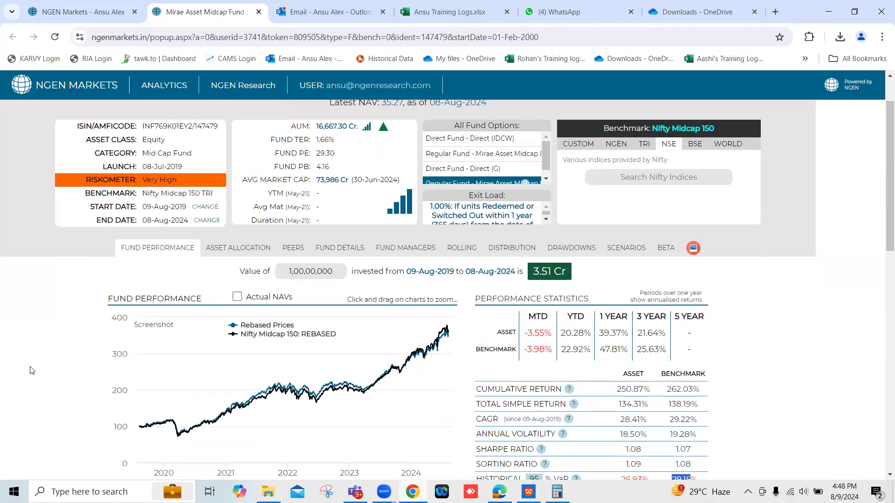
pyautogui.scroll(-1, 31, 371)
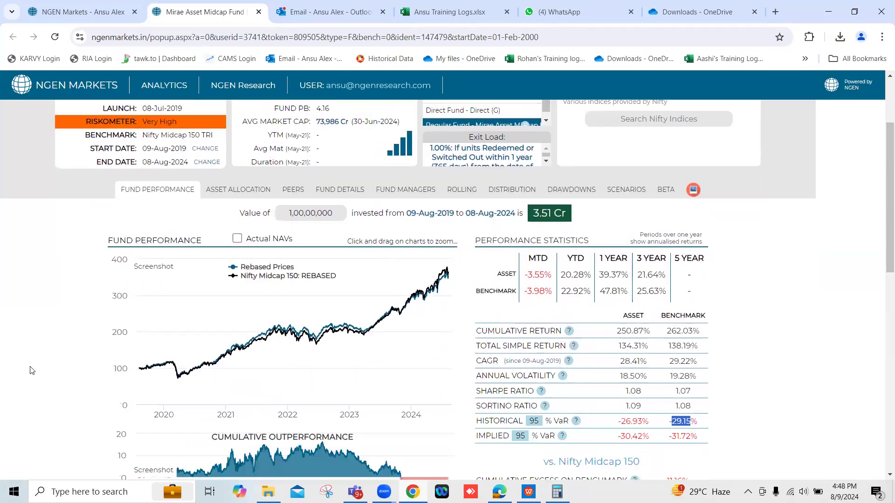
pyautogui.click(756, 367)
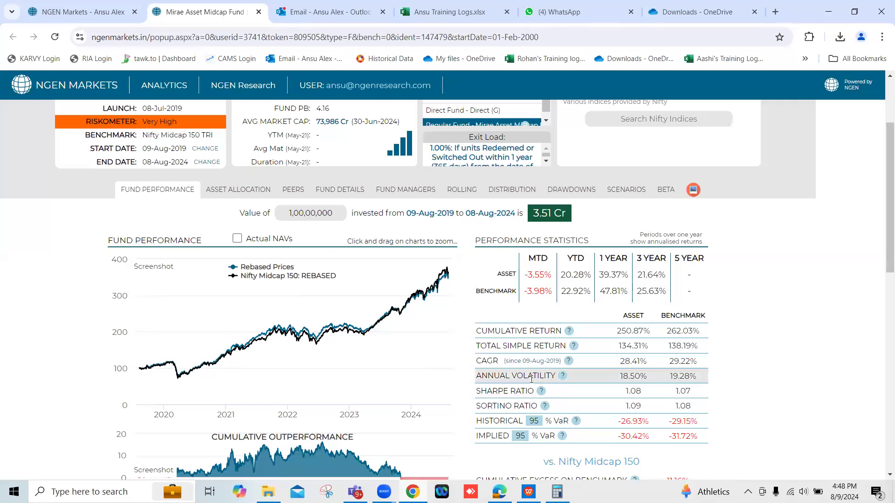
pyautogui.moveTo(476, 375); pyautogui.dragTo(558, 375)
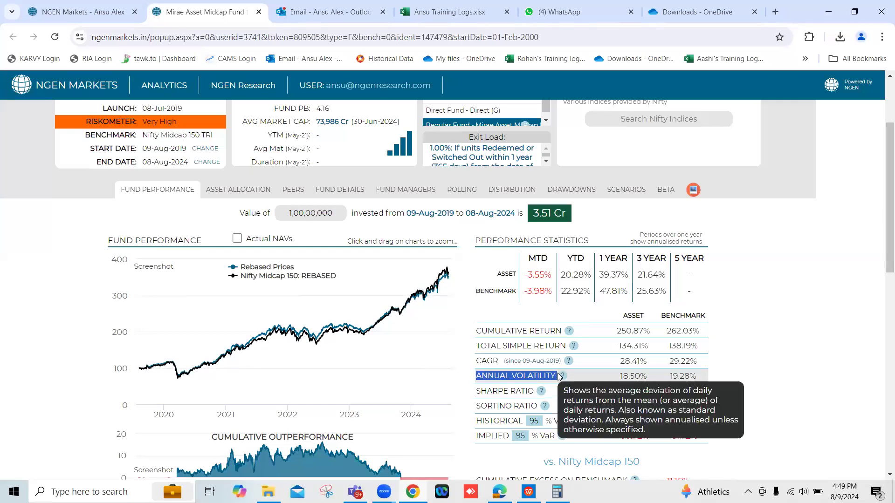
pyautogui.moveTo(561, 377)
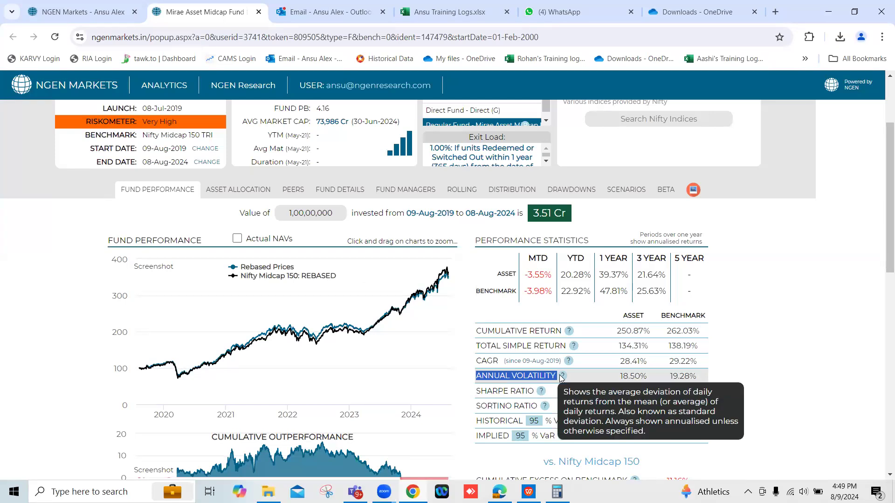
pyautogui.doubleClick(630, 377)
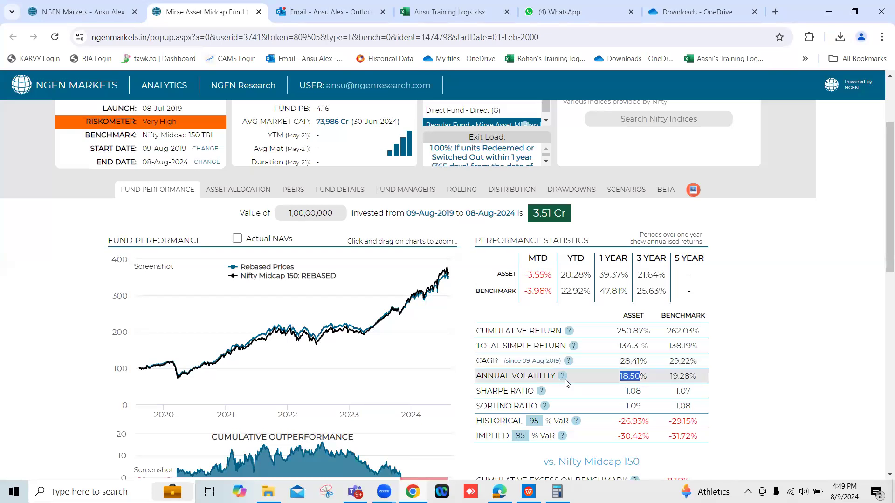
pyautogui.moveTo(562, 379)
pyautogui.click(745, 377)
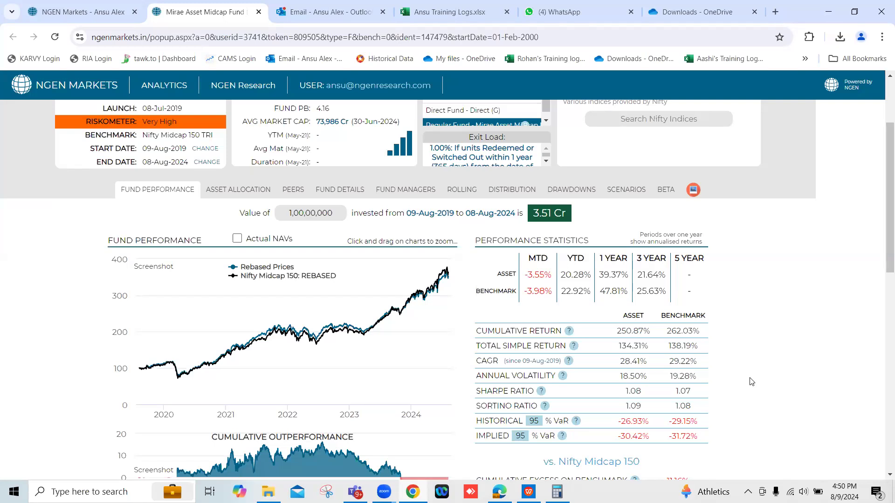
# Return to the fund comparison and show its main list.
pyautogui.scroll(1, 531, 186)
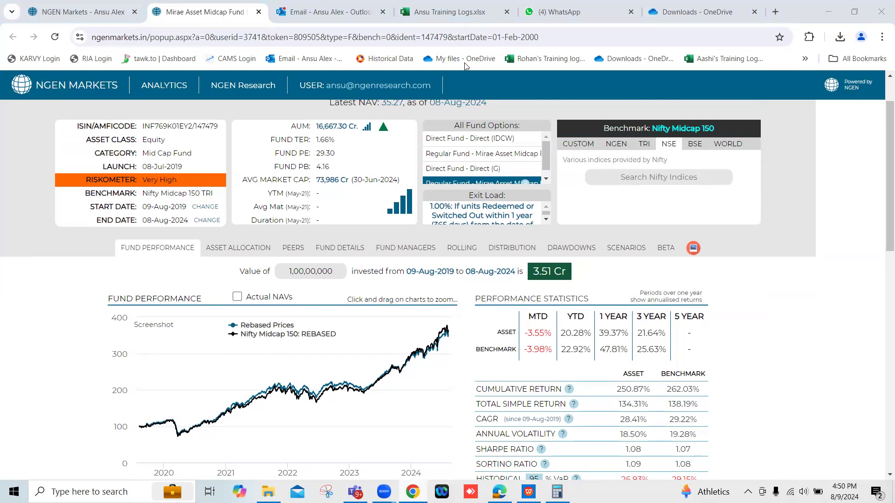
pyautogui.click(103, 4)
pyautogui.scroll(3, 163, 249)
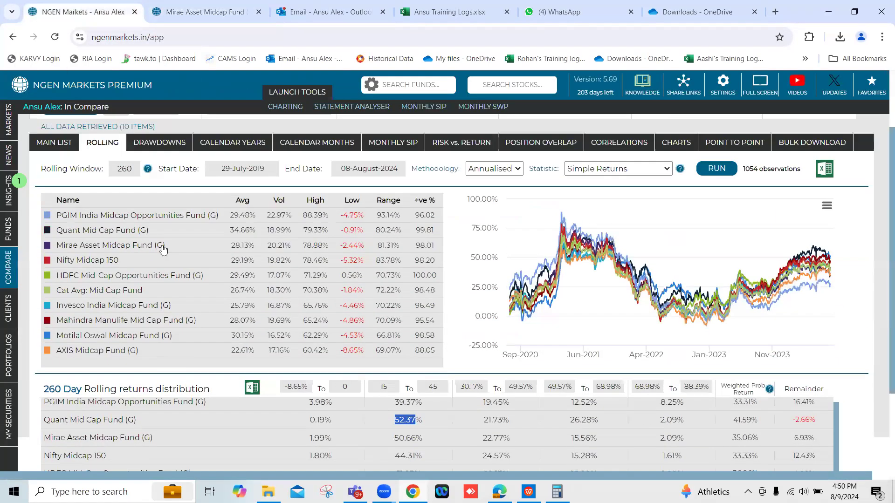
pyautogui.click(41, 146)
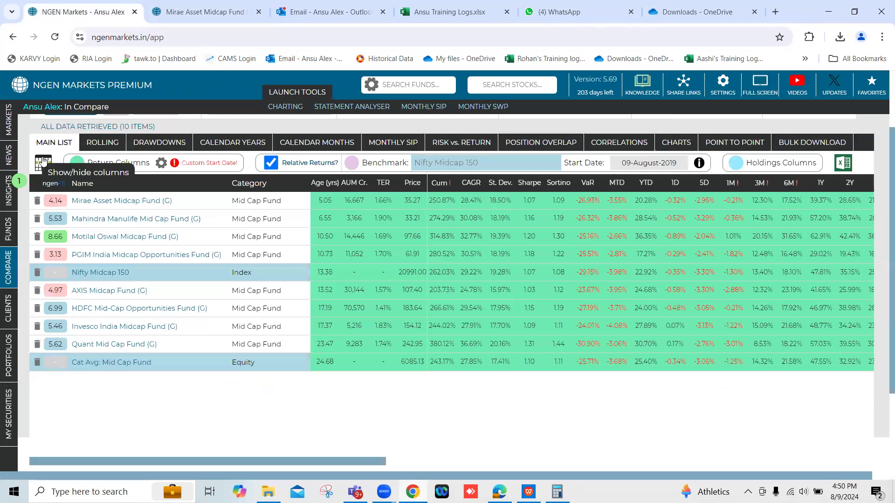
# Hide all optional columns in the comparison's main list.
pyautogui.click(43, 162)
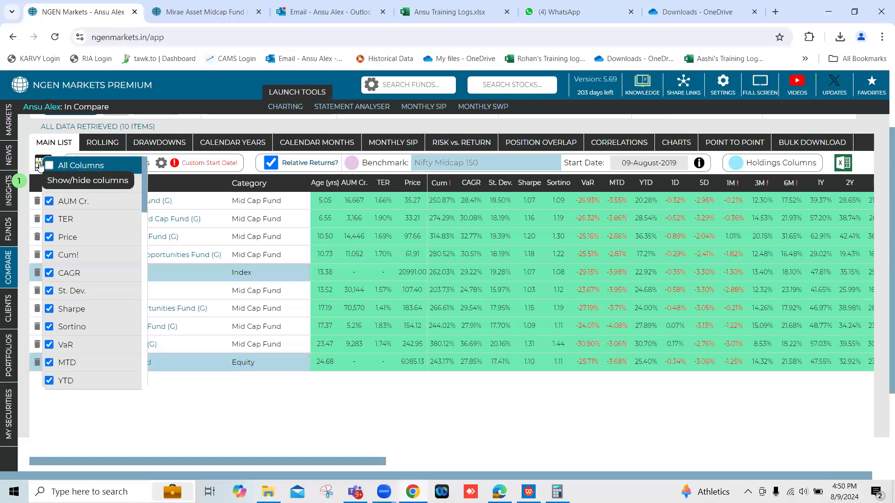
pyautogui.click(48, 165)
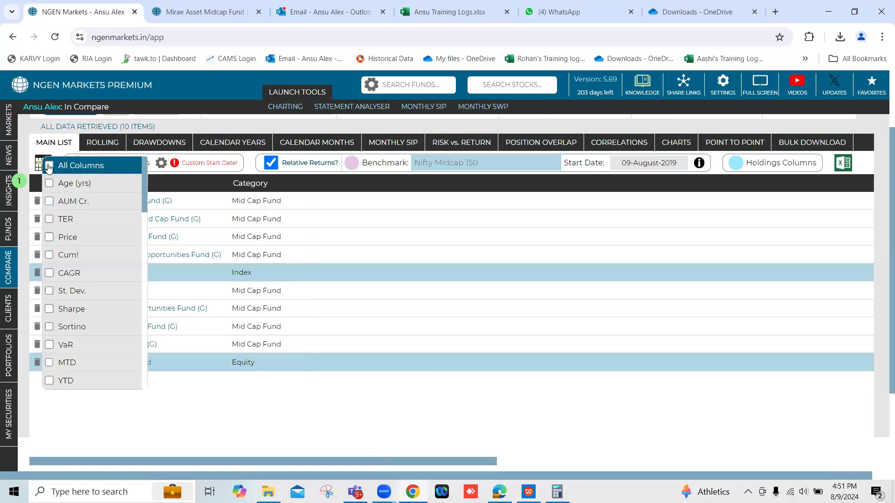
pyautogui.click(225, 423)
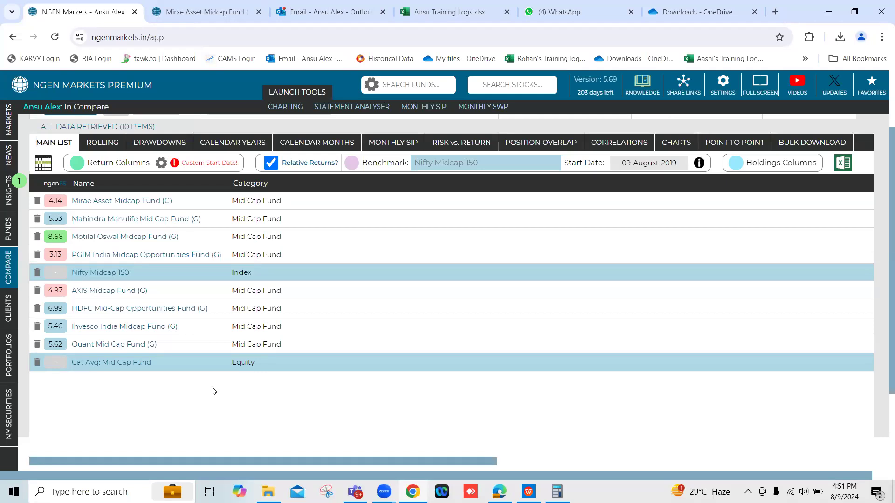
# Show all columns in the comparison's main list again.
pyautogui.click(43, 163)
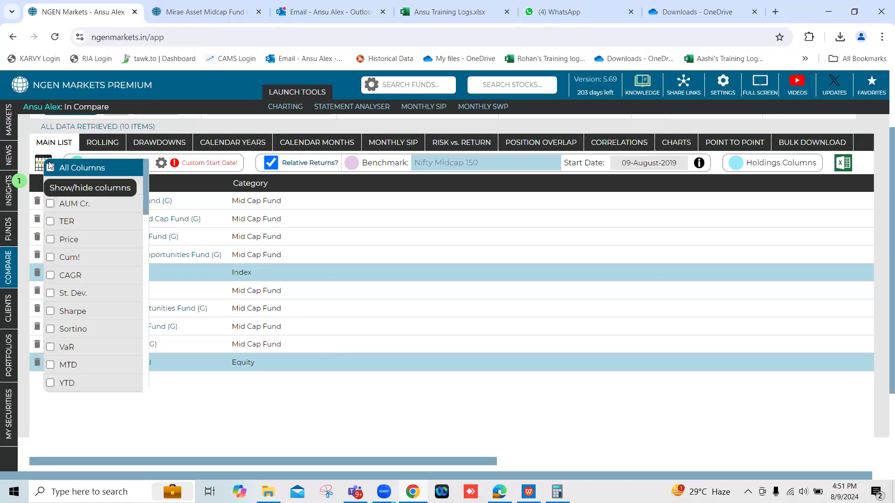
pyautogui.click(50, 169)
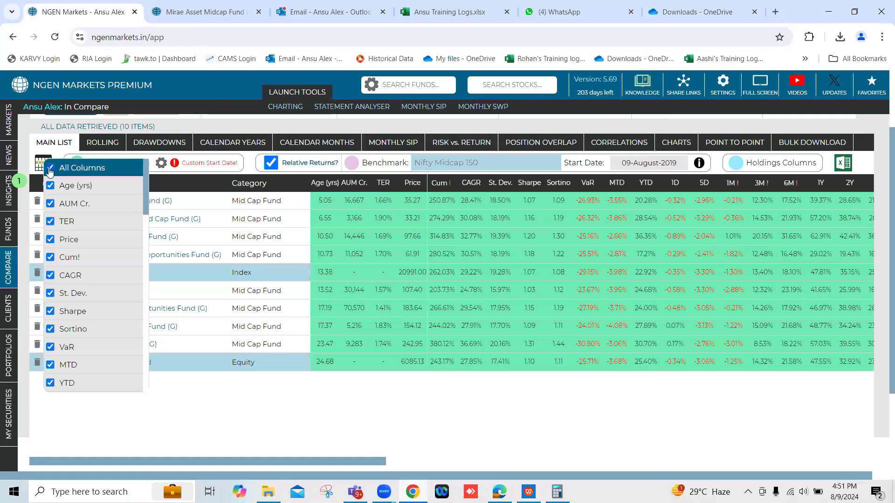
pyautogui.click(208, 406)
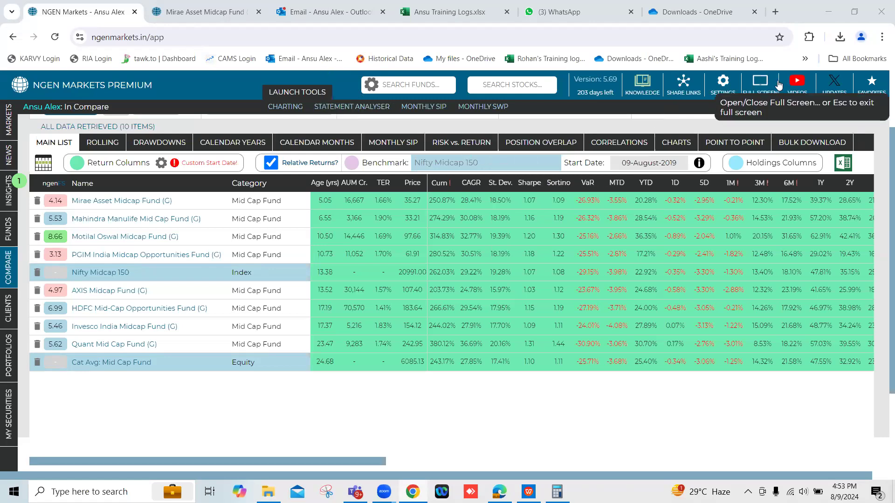
# Open the platform's videos.
pyautogui.click(796, 84)
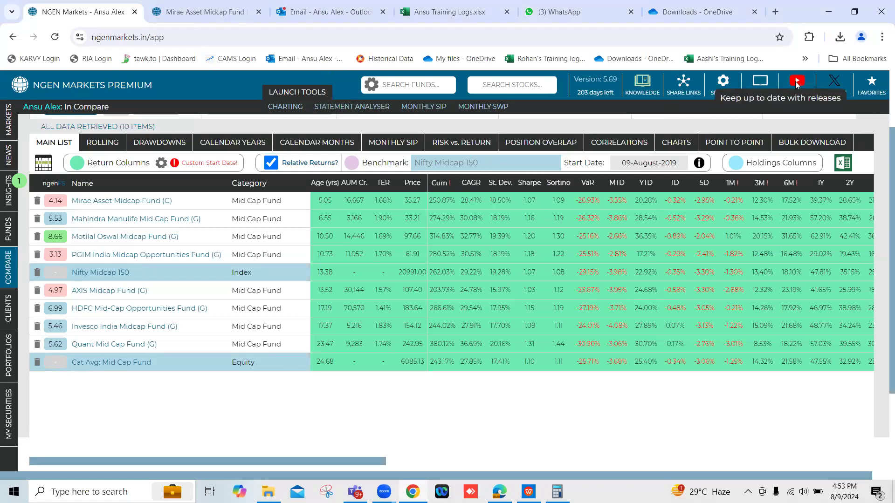